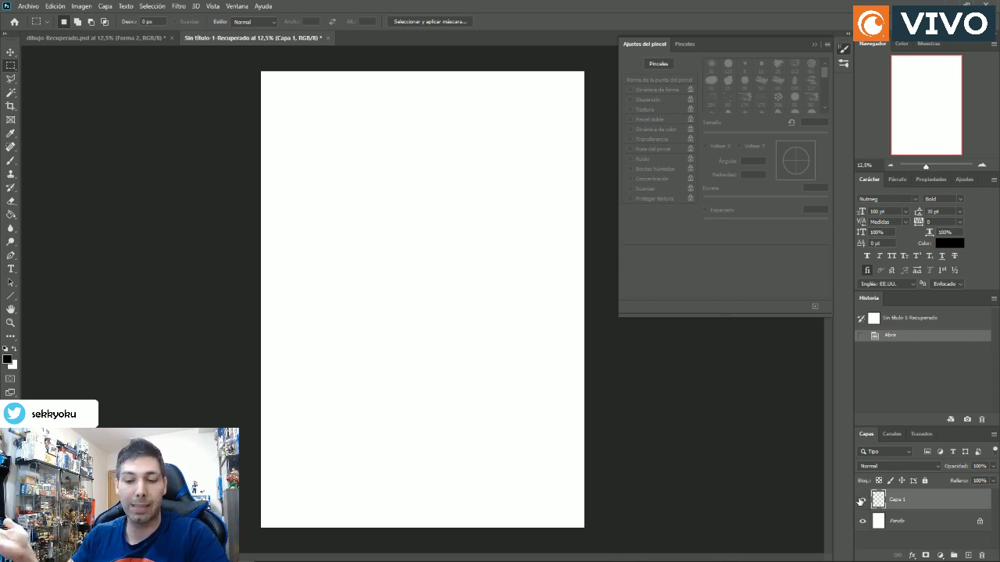
# Sketch overlapping ovals for the head, torso and hips of the left figure on Capa 1 with the Brush tool.
pyautogui.click(863, 499)
pyautogui.click(862, 499)
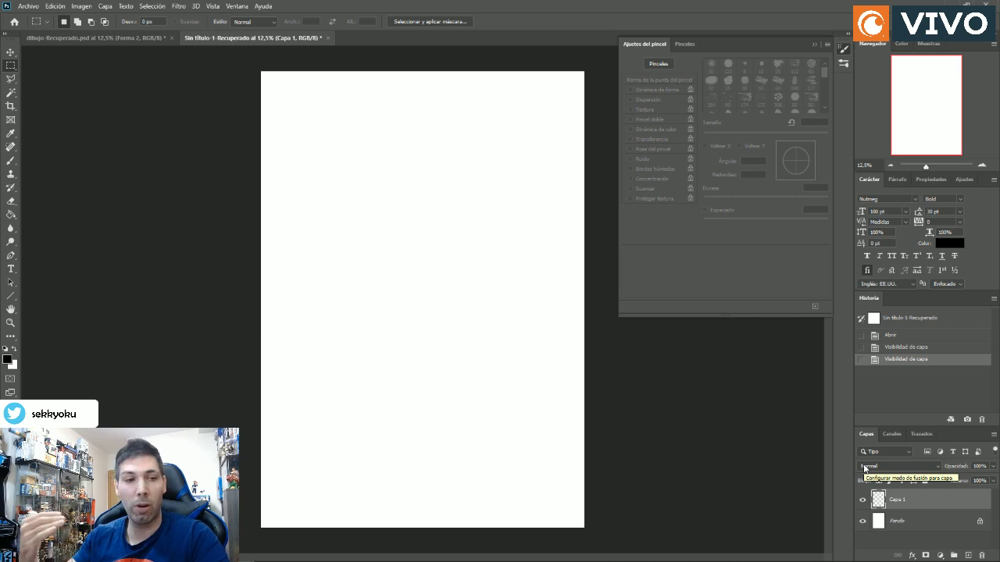
pyautogui.click(14, 161)
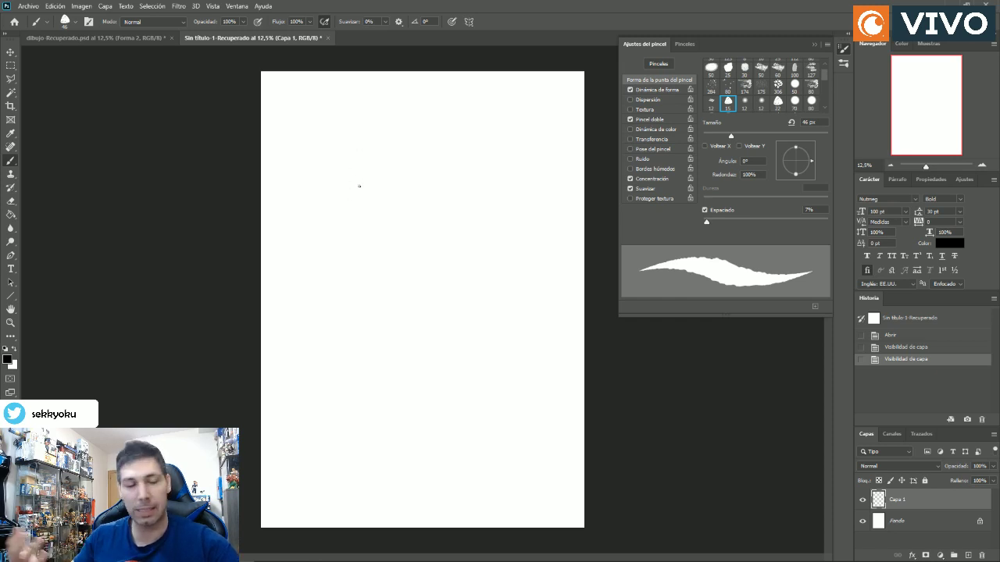
pyautogui.moveTo(370, 223)
pyautogui.mouseDown()
pyautogui.moveTo(357, 223)
pyautogui.moveTo(318, 315)
pyautogui.moveTo(312, 284)
pyautogui.moveTo(347, 308)
pyautogui.moveTo(386, 313)
pyautogui.mouseUp()
pyautogui.moveTo(352, 224)
pyautogui.mouseDown()
pyautogui.moveTo(407, 263)
pyautogui.moveTo(392, 256)
pyautogui.moveTo(474, 240)
pyautogui.moveTo(408, 267)
pyautogui.mouseUp()
pyautogui.moveTo(450, 201); pyautogui.dragTo(449, 218)
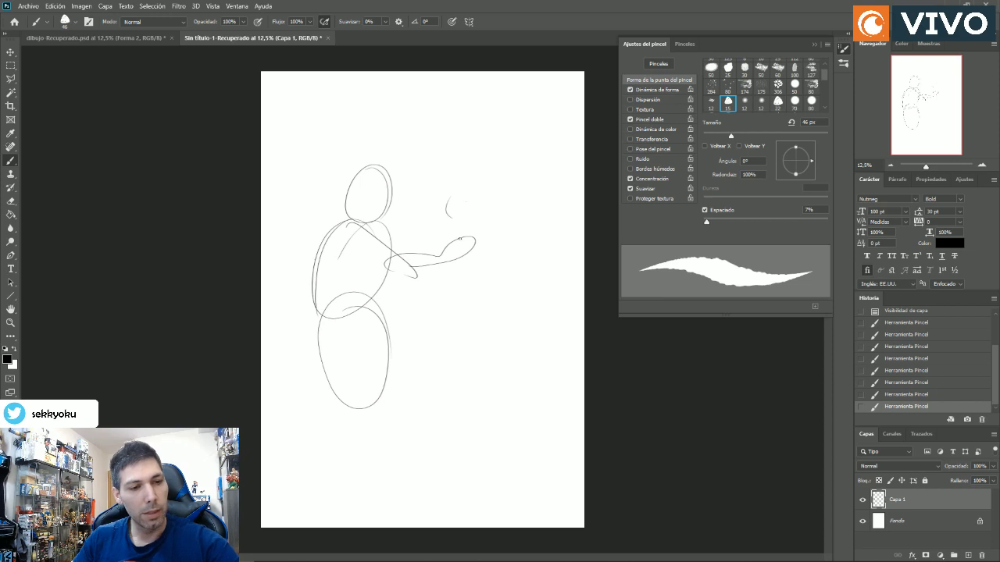
pyautogui.moveTo(338, 230); pyautogui.dragTo(336, 234)
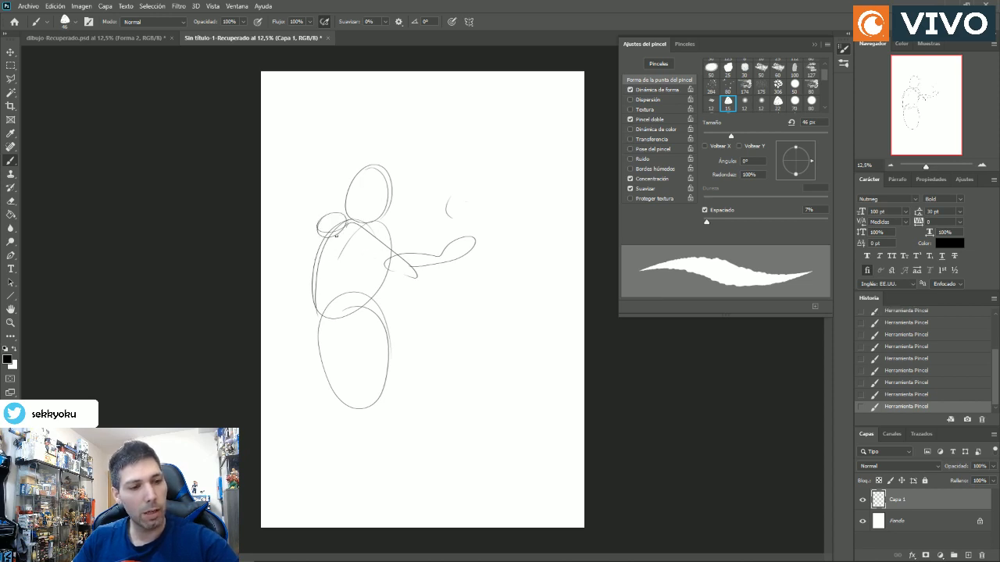
pyautogui.hotkey('ctrl', 'z')
pyautogui.hotkey('ctrl', 'z')
pyautogui.hotkey('ctrl', 'z')
pyautogui.hotkey('ctrl', 'z')
pyautogui.hotkey('ctrl', 'z')
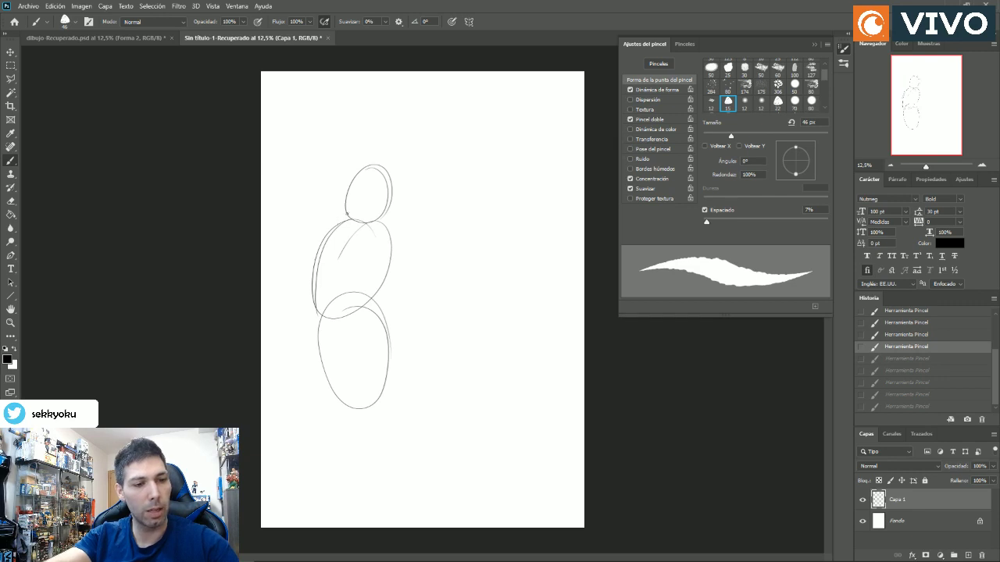
# Sketch the left figure's round shoulders, bent arm, extended arm ending in an oval hand, and torso side line.
pyautogui.moveTo(378, 228); pyautogui.dragTo(397, 235)
pyautogui.moveTo(401, 219)
pyautogui.mouseDown()
pyautogui.moveTo(446, 289)
pyautogui.moveTo(440, 266)
pyautogui.mouseUp()
pyautogui.moveTo(336, 210); pyautogui.dragTo(319, 228)
pyautogui.moveTo(332, 191); pyautogui.dragTo(302, 271)
pyautogui.moveTo(335, 242); pyautogui.dragTo(344, 232)
pyautogui.moveTo(341, 222)
pyautogui.mouseDown()
pyautogui.moveTo(302, 270)
pyautogui.moveTo(334, 240)
pyautogui.moveTo(368, 319)
pyautogui.mouseUp()
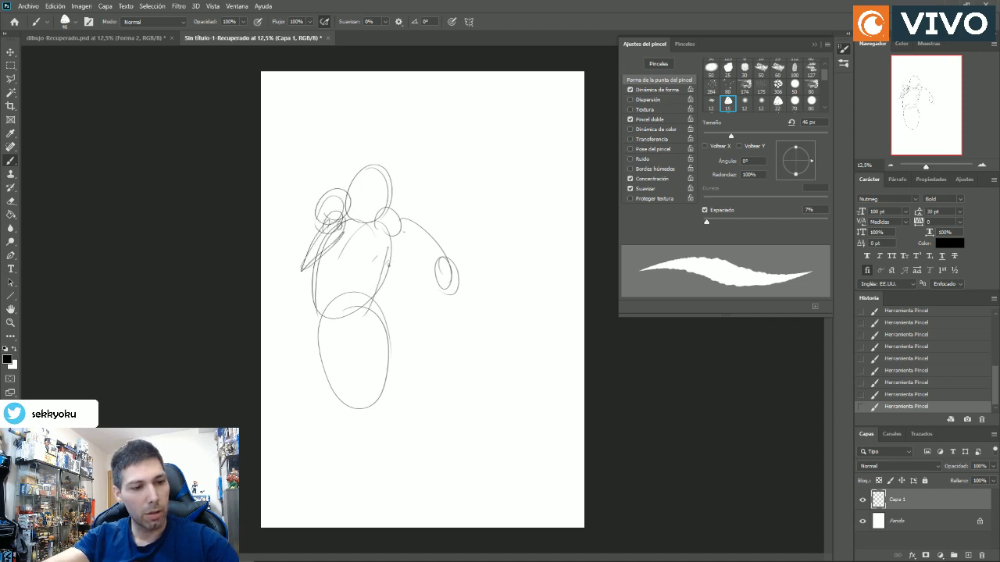
# Sketch the left figure's waist and legs, with one knee bent outward from the hip oval.
pyautogui.moveTo(389, 261); pyautogui.dragTo(351, 304)
pyautogui.moveTo(367, 308)
pyautogui.mouseDown()
pyautogui.moveTo(420, 397)
pyautogui.moveTo(391, 458)
pyautogui.mouseUp()
pyautogui.moveTo(397, 454)
pyautogui.mouseDown()
pyautogui.moveTo(394, 381)
pyautogui.moveTo(351, 327)
pyautogui.mouseUp()
pyautogui.moveTo(341, 318); pyautogui.dragTo(339, 419)
# Sketch the second figure beside the first, with an oval head, neck, curved tapering torso, hip circles and leg line.
pyautogui.moveTo(489, 243); pyautogui.dragTo(494, 258)
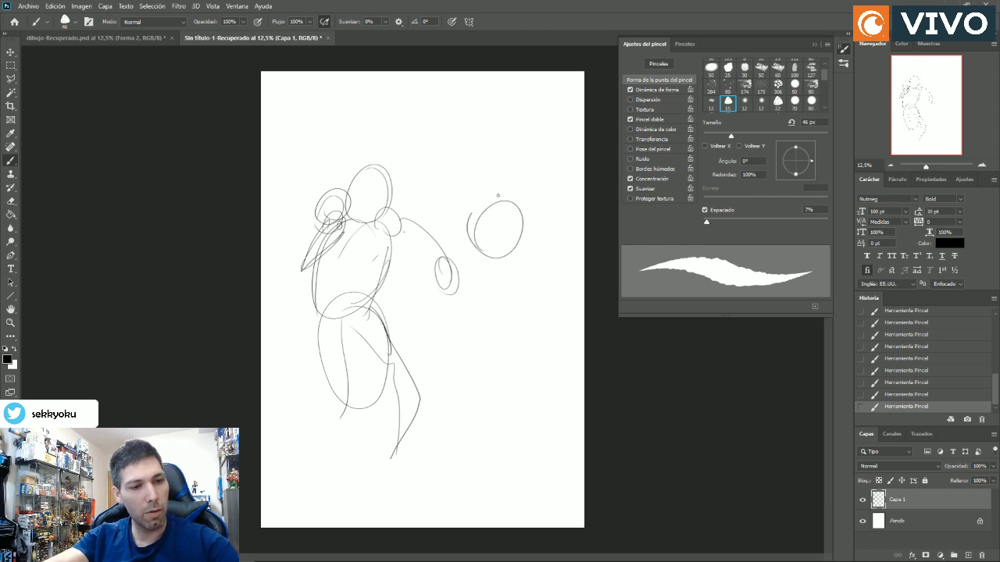
pyautogui.moveTo(478, 210)
pyautogui.mouseDown()
pyautogui.moveTo(496, 257)
pyautogui.moveTo(483, 244)
pyautogui.moveTo(458, 288)
pyautogui.moveTo(444, 372)
pyautogui.mouseUp()
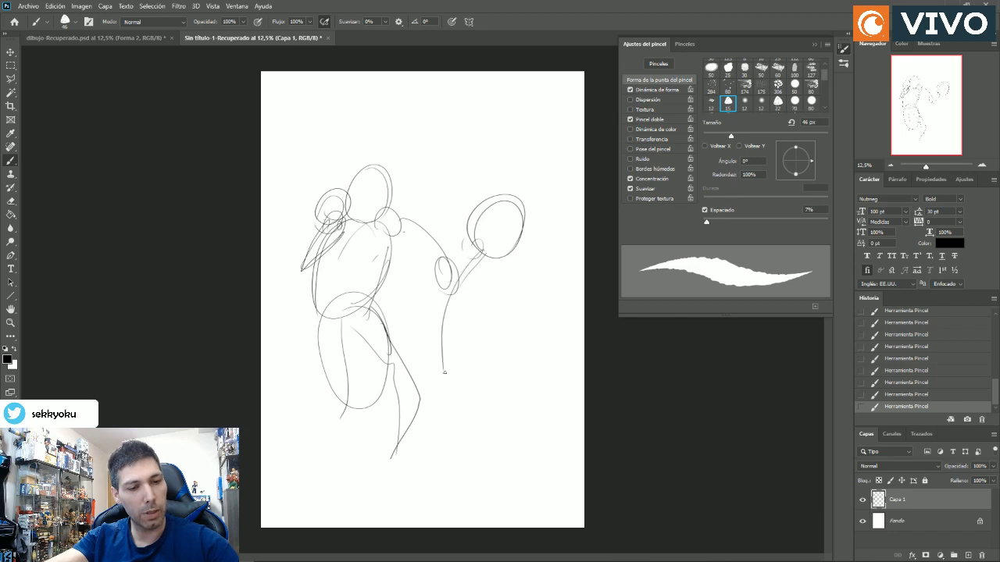
pyautogui.moveTo(493, 287); pyautogui.dragTo(448, 376)
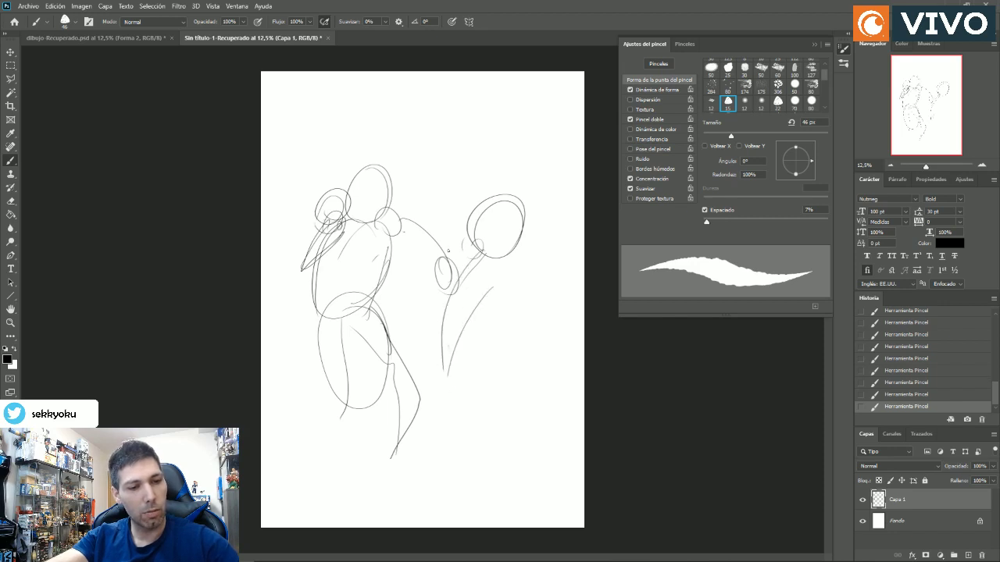
pyautogui.moveTo(448, 250)
pyautogui.mouseDown()
pyautogui.moveTo(430, 379)
pyautogui.moveTo(441, 358)
pyautogui.moveTo(469, 461)
pyautogui.mouseUp()
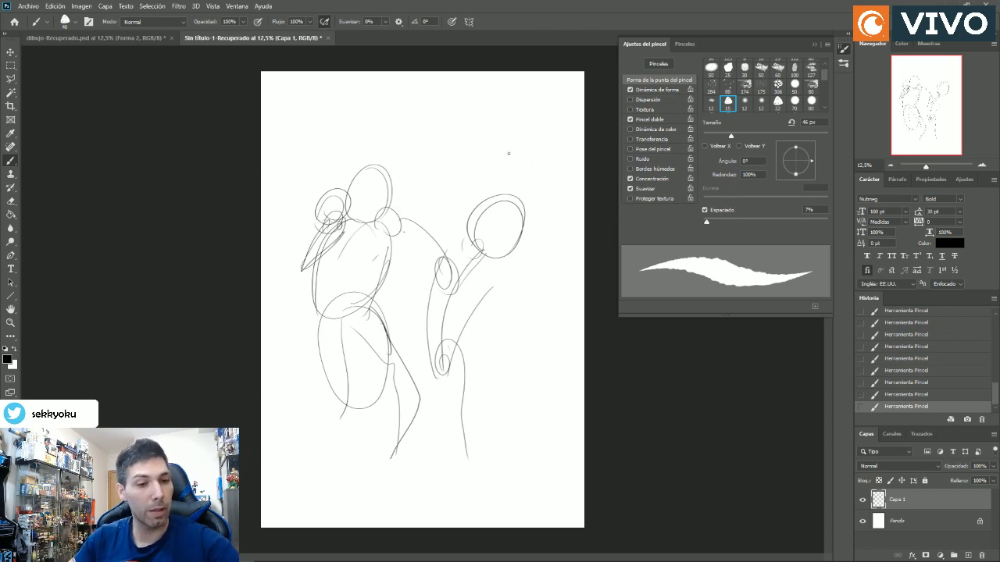
# Sketch two small background figures between the heads of the two main figures.
pyautogui.moveTo(440, 150); pyautogui.dragTo(437, 178)
pyautogui.moveTo(446, 183)
pyautogui.mouseDown()
pyautogui.moveTo(443, 227)
pyautogui.moveTo(431, 225)
pyautogui.moveTo(452, 192)
pyautogui.mouseUp()
pyautogui.moveTo(450, 153)
pyautogui.mouseDown()
pyautogui.moveTo(453, 180)
pyautogui.moveTo(425, 192)
pyautogui.moveTo(428, 200)
pyautogui.mouseUp()
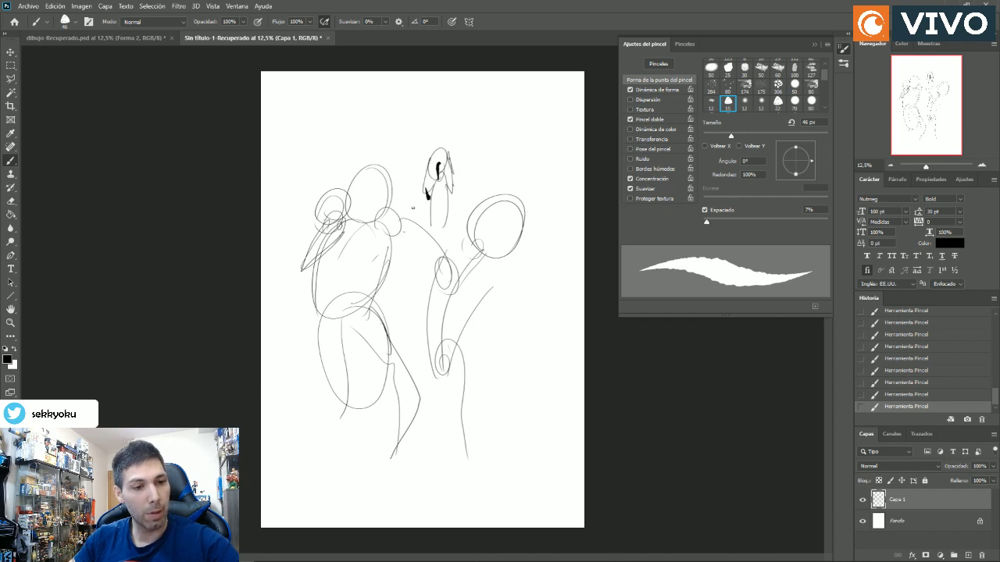
pyautogui.moveTo(403, 155); pyautogui.dragTo(408, 221)
pyautogui.moveTo(400, 171); pyautogui.dragTo(401, 217)
# Sketch small overlapping background figures near the left edge of the page, beside the first figure's head.
pyautogui.moveTo(305, 150); pyautogui.dragTo(302, 184)
pyautogui.moveTo(300, 174); pyautogui.dragTo(306, 239)
pyautogui.moveTo(304, 178); pyautogui.dragTo(298, 188)
pyautogui.moveTo(295, 186)
pyautogui.mouseDown()
pyautogui.moveTo(292, 250)
pyautogui.moveTo(308, 209)
pyautogui.mouseUp()
pyautogui.moveTo(312, 152)
pyautogui.mouseDown()
pyautogui.moveTo(316, 187)
pyautogui.moveTo(294, 191)
pyautogui.mouseUp()
pyautogui.moveTo(285, 153); pyautogui.dragTo(289, 196)
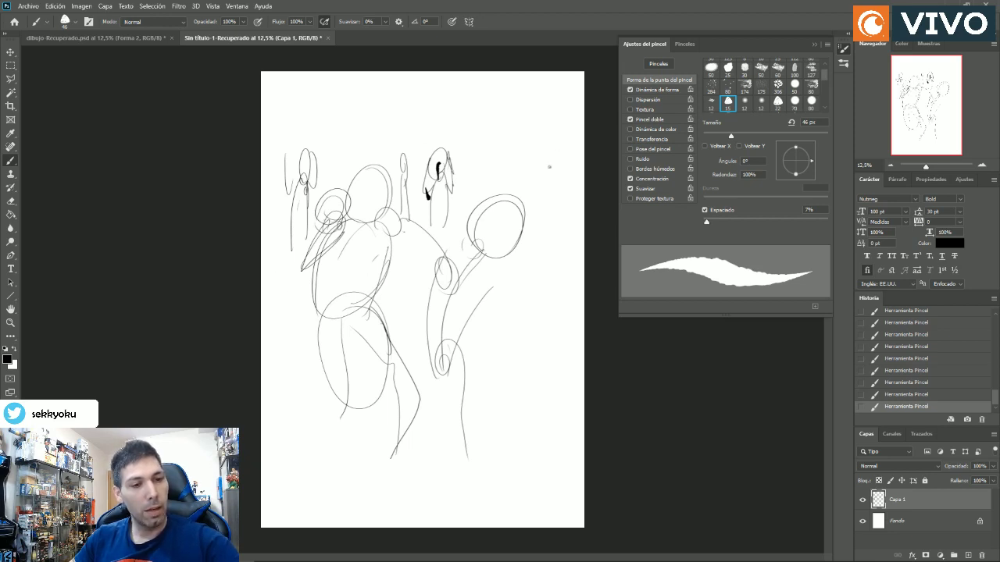
# Sketch a small background figure with a round head and elongated body near the right edge of the page.
pyautogui.moveTo(553, 145); pyautogui.dragTo(551, 177)
pyautogui.moveTo(551, 161)
pyautogui.mouseDown()
pyautogui.moveTo(562, 229)
pyautogui.moveTo(550, 225)
pyautogui.mouseUp()
pyautogui.moveTo(556, 209); pyautogui.dragTo(557, 253)
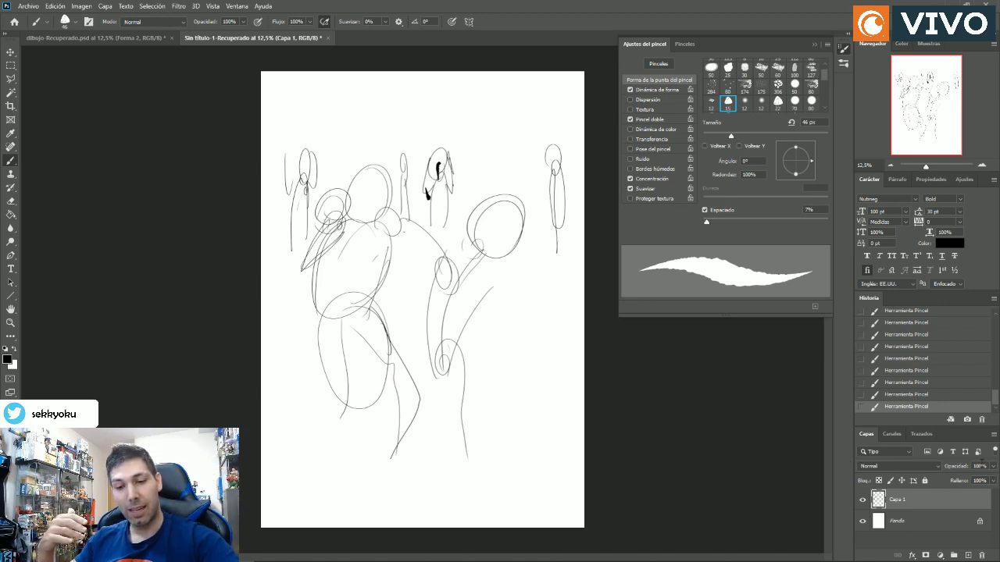
# Reduce the opacity of Capa 1 to 54% and add a new layer above it.
pyautogui.click(993, 467)
pyautogui.moveTo(992, 479); pyautogui.dragTo(981, 483)
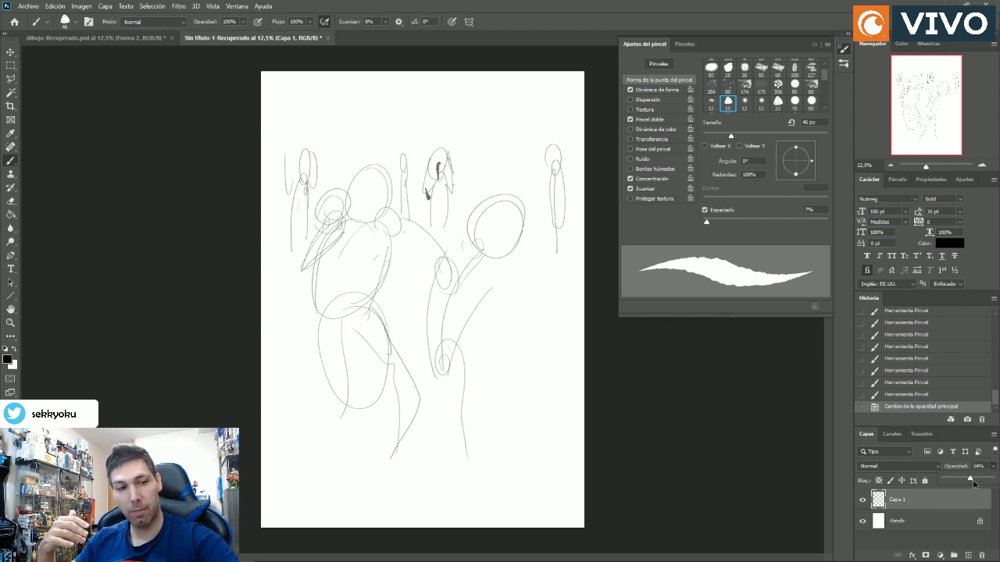
pyautogui.click(969, 556)
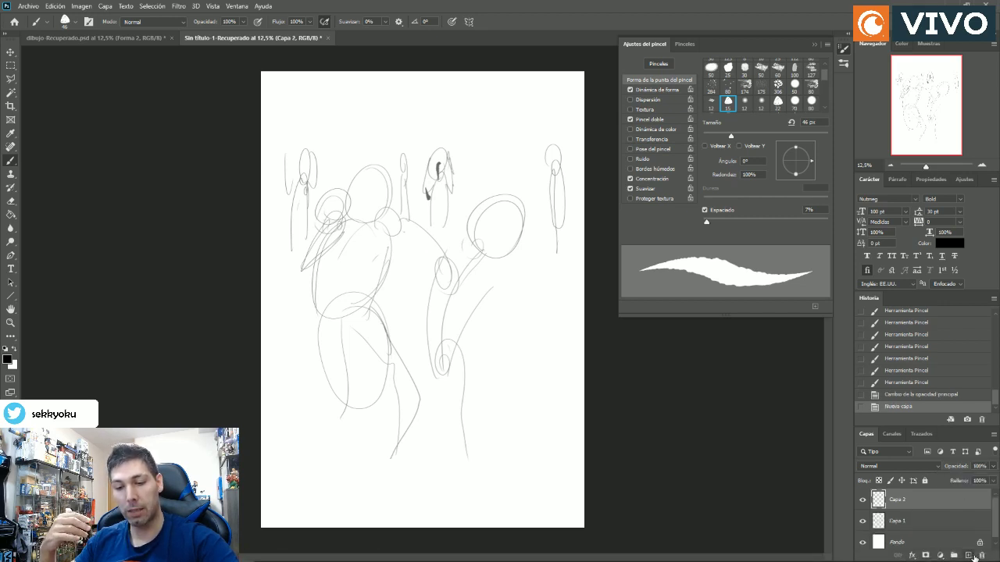
# Zoom in on the main figures and set the Brush tool's foreground color to a saturated pure blue.
pyautogui.click(10, 323)
pyautogui.click(372, 198)
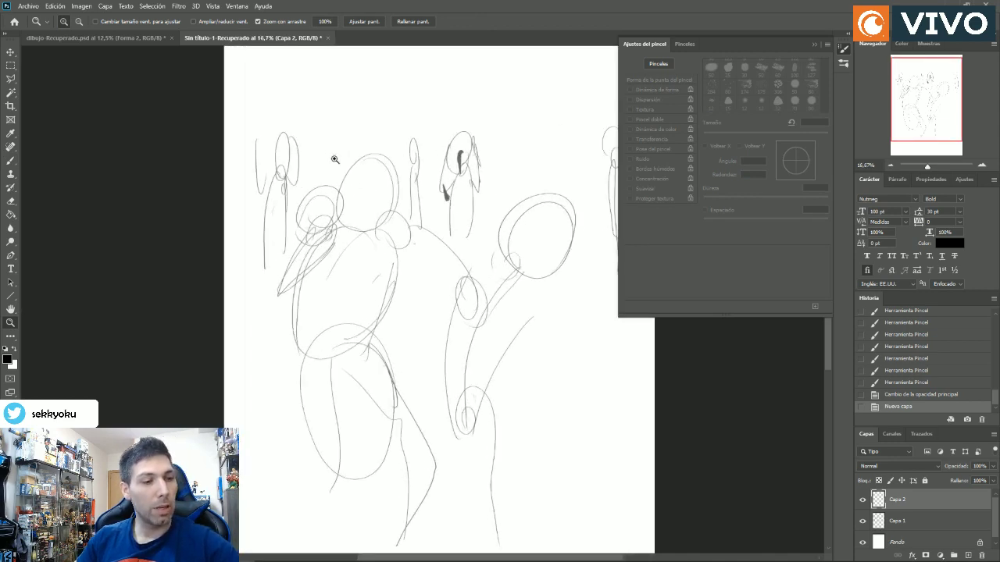
pyautogui.press('b')
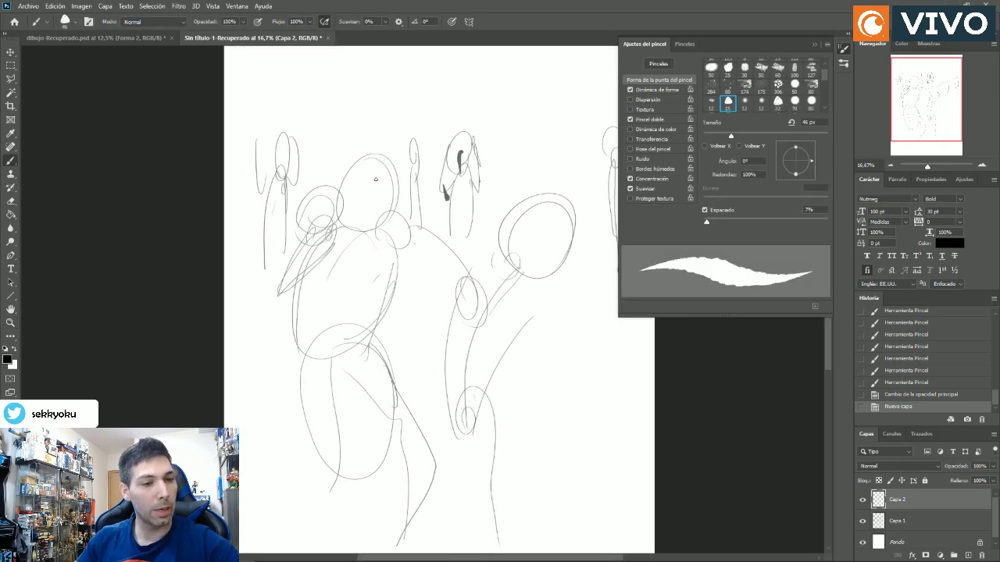
pyautogui.click(7, 360)
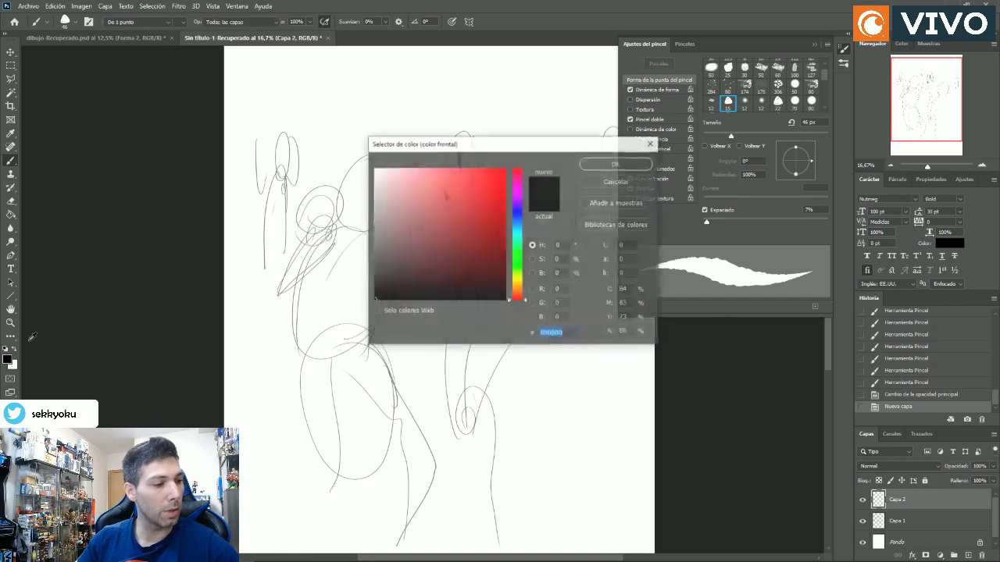
pyautogui.click(517, 212)
pyautogui.moveTo(496, 228); pyautogui.dragTo(504, 173)
pyautogui.click(616, 163)
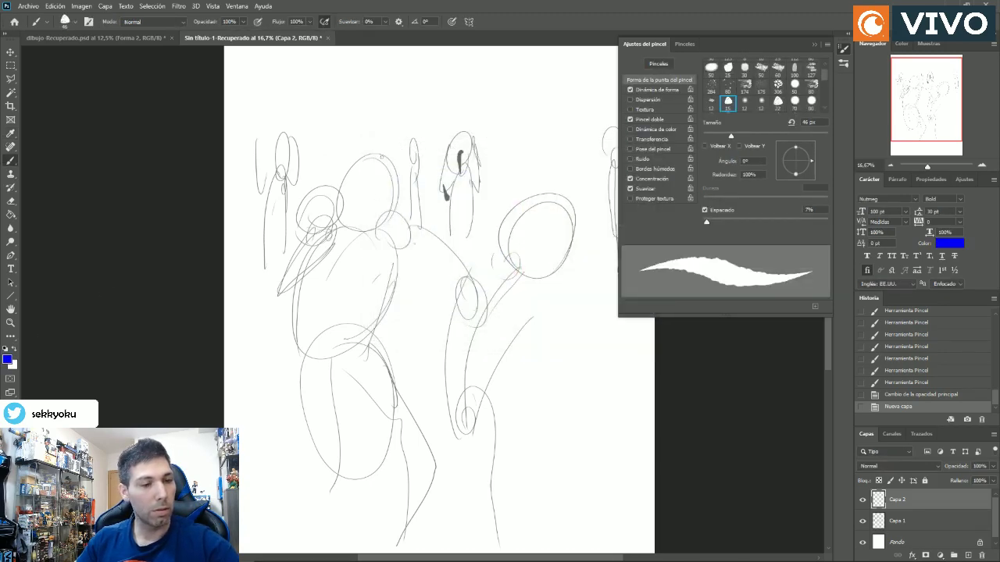
# Redraw the left figure's head with a face guide line, rounded ribcage, spine curve and tilted pelvis in blue over the sketch.
pyautogui.moveTo(381, 160)
pyautogui.mouseDown()
pyautogui.moveTo(372, 185)
pyautogui.moveTo(391, 172)
pyautogui.moveTo(386, 161)
pyautogui.moveTo(346, 223)
pyautogui.mouseUp()
pyautogui.moveTo(352, 162); pyautogui.dragTo(370, 151)
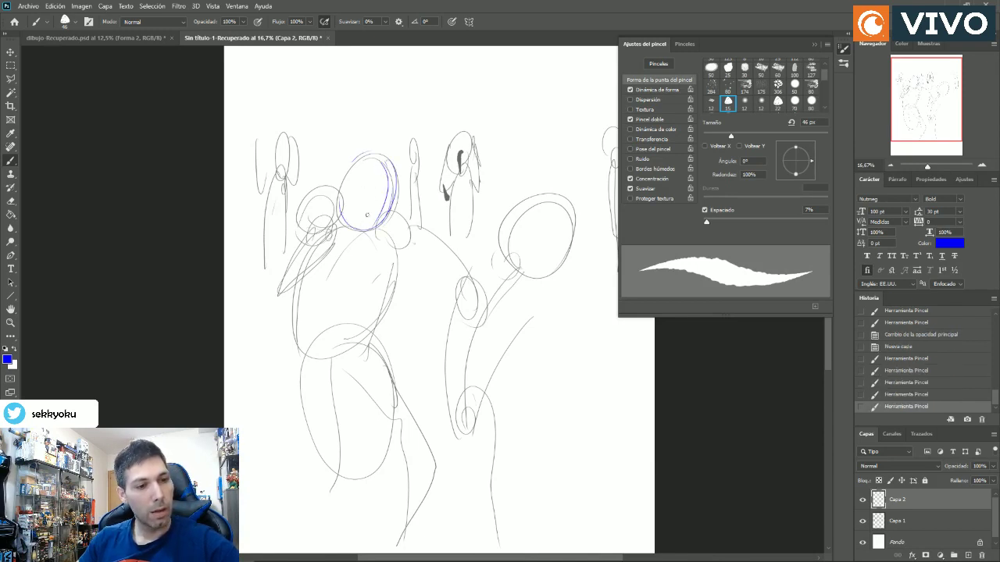
pyautogui.moveTo(359, 202)
pyautogui.mouseDown()
pyautogui.moveTo(395, 207)
pyautogui.moveTo(376, 207)
pyautogui.moveTo(350, 235)
pyautogui.moveTo(317, 303)
pyautogui.mouseUp()
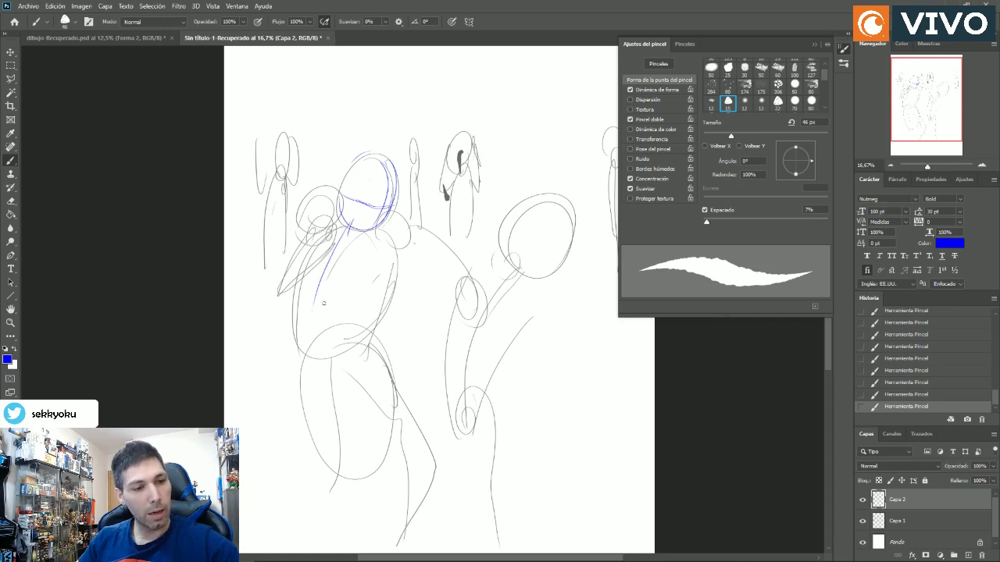
pyautogui.moveTo(337, 228)
pyautogui.mouseDown()
pyautogui.moveTo(318, 333)
pyautogui.moveTo(314, 304)
pyautogui.moveTo(361, 244)
pyautogui.moveTo(319, 363)
pyautogui.mouseUp()
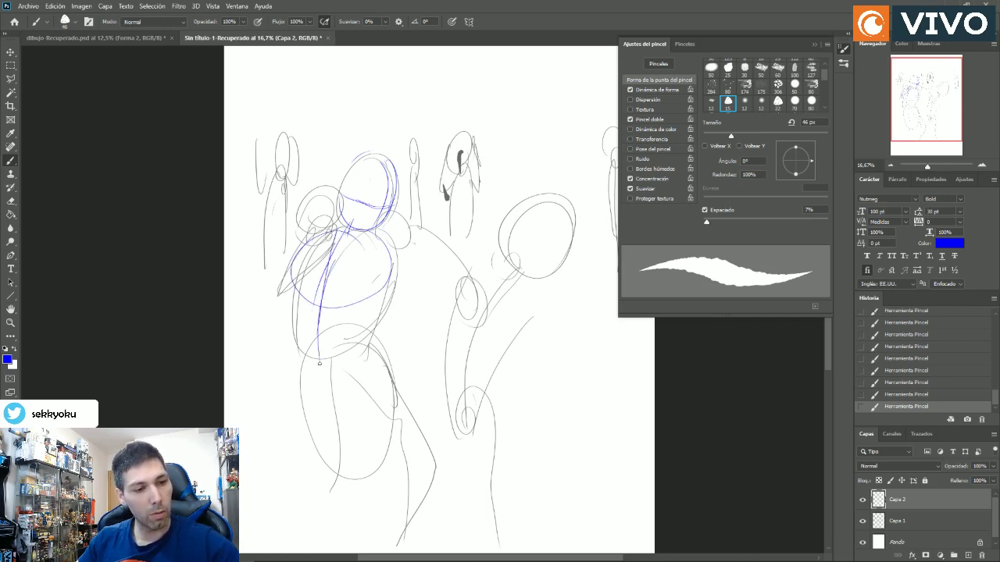
pyautogui.moveTo(326, 303); pyautogui.dragTo(318, 349)
pyautogui.moveTo(307, 389)
pyautogui.mouseDown()
pyautogui.moveTo(369, 356)
pyautogui.moveTo(362, 401)
pyautogui.mouseUp()
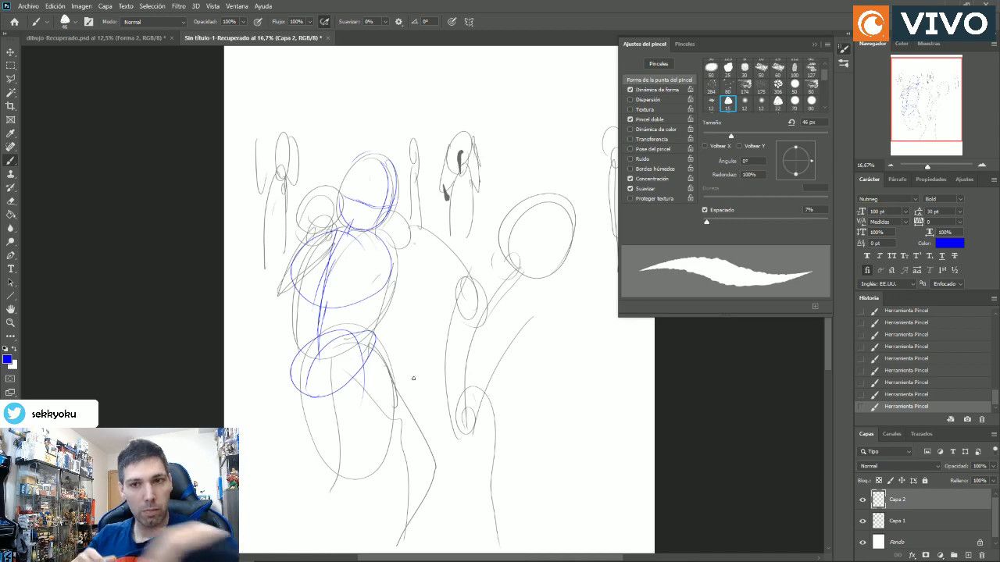
# Draw both legs of the left figure in blue, running from the pelvis down past the knees.
pyautogui.moveTo(361, 358); pyautogui.dragTo(381, 508)
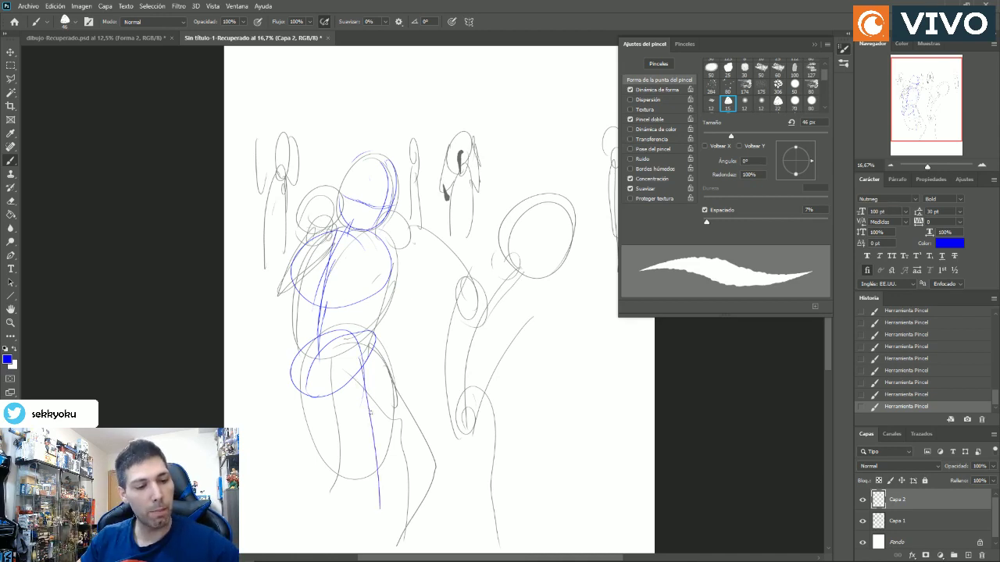
pyautogui.moveTo(364, 396); pyautogui.dragTo(381, 543)
pyautogui.moveTo(323, 375)
pyautogui.mouseDown()
pyautogui.moveTo(352, 466)
pyautogui.moveTo(350, 534)
pyautogui.mouseUp()
pyautogui.moveTo(350, 465); pyautogui.dragTo(345, 544)
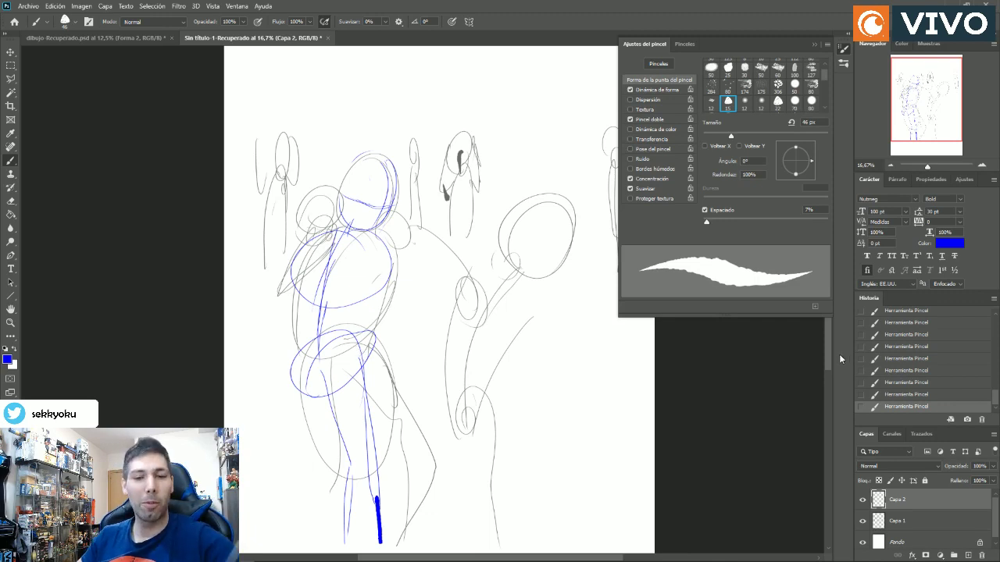
# Collapse the brush settings and draw the left figure's raised bent arm and the arm reaching around the second figure in blue.
pyautogui.scroll(-2, 828, 349)
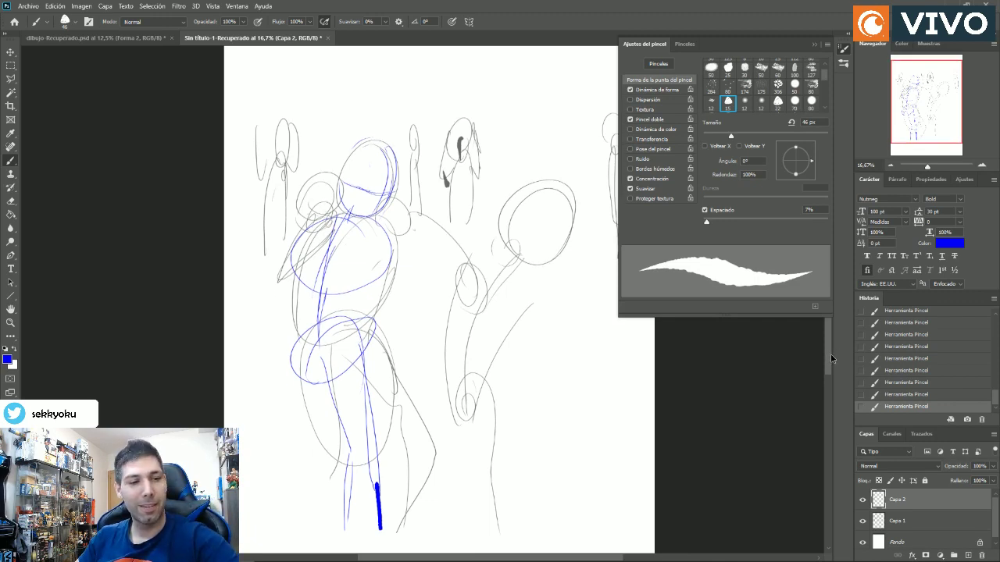
pyautogui.click(814, 44)
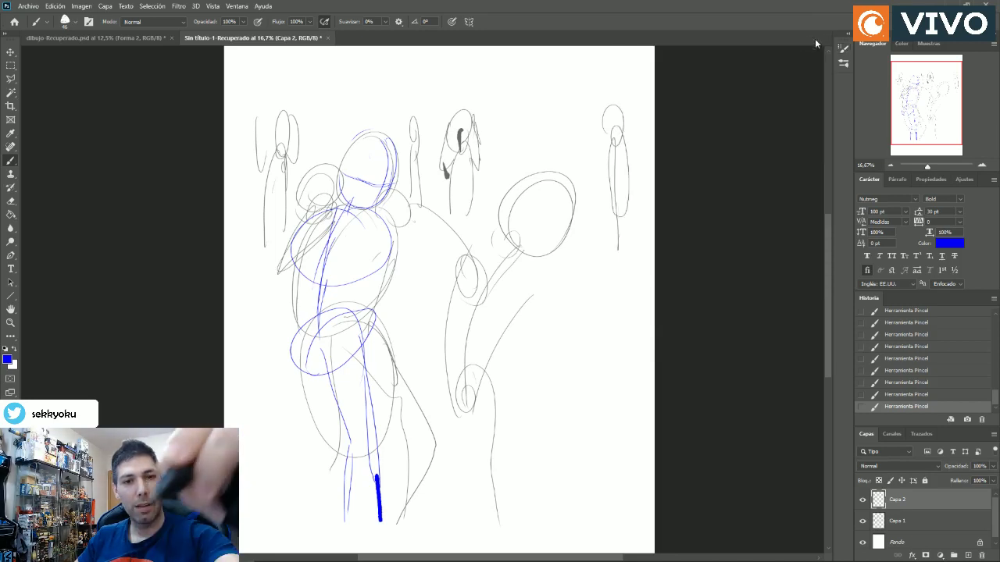
pyautogui.moveTo(333, 218)
pyautogui.mouseDown()
pyautogui.moveTo(273, 277)
pyautogui.moveTo(316, 176)
pyautogui.moveTo(306, 210)
pyautogui.mouseUp()
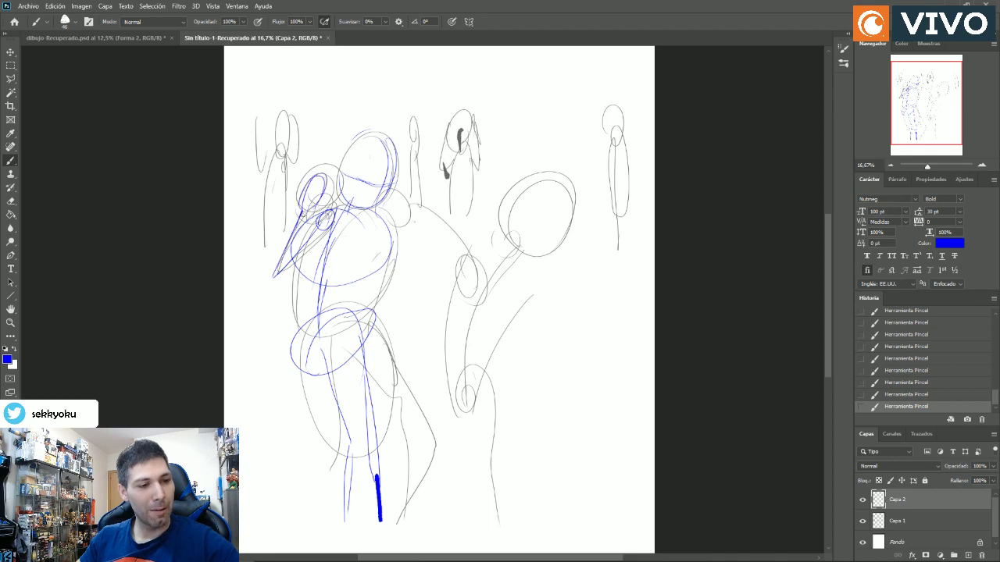
pyautogui.moveTo(379, 224)
pyautogui.mouseDown()
pyautogui.moveTo(468, 246)
pyautogui.moveTo(454, 235)
pyautogui.moveTo(490, 328)
pyautogui.mouseUp()
pyautogui.moveTo(480, 292)
pyautogui.mouseDown()
pyautogui.moveTo(494, 327)
pyautogui.moveTo(473, 311)
pyautogui.mouseUp()
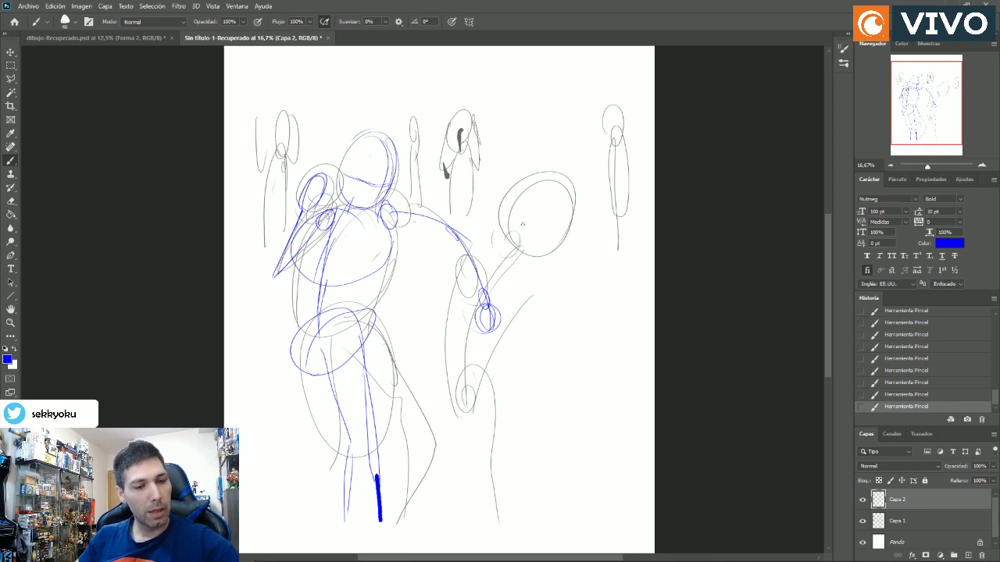
# Redraw the second figure's tilted oval head in blue with crossing face guide lines.
pyautogui.moveTo(515, 257)
pyautogui.mouseDown()
pyautogui.moveTo(539, 257)
pyautogui.moveTo(509, 248)
pyautogui.mouseUp()
pyautogui.moveTo(562, 199); pyautogui.dragTo(519, 254)
pyautogui.moveTo(565, 218); pyautogui.dragTo(525, 219)
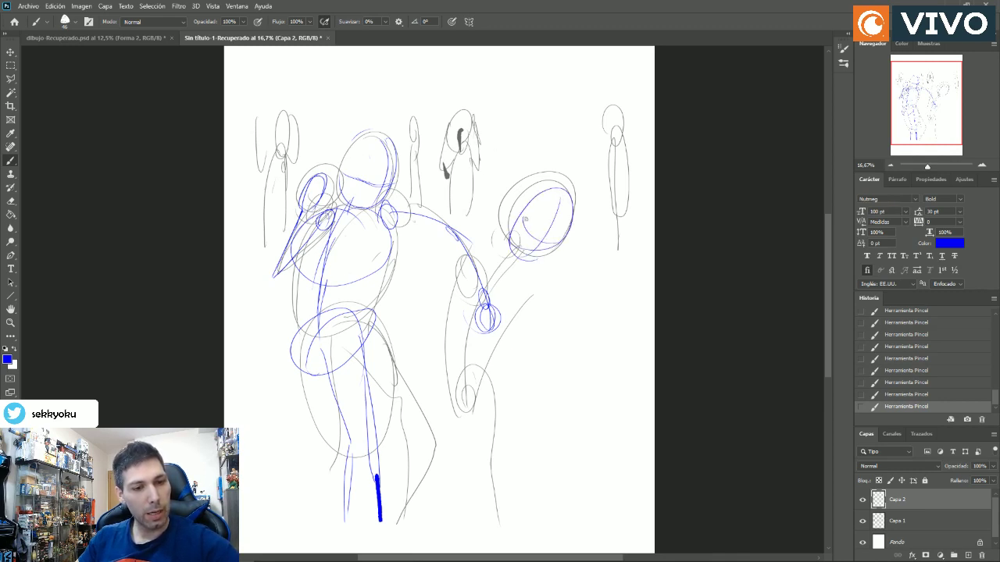
# Draw the second figure's neck, shoulder line, chest outline and bent arm with raised hand in blue.
pyautogui.moveTo(472, 239)
pyautogui.mouseDown()
pyautogui.moveTo(539, 286)
pyautogui.moveTo(514, 324)
pyautogui.moveTo(444, 315)
pyautogui.moveTo(468, 239)
pyautogui.mouseUp()
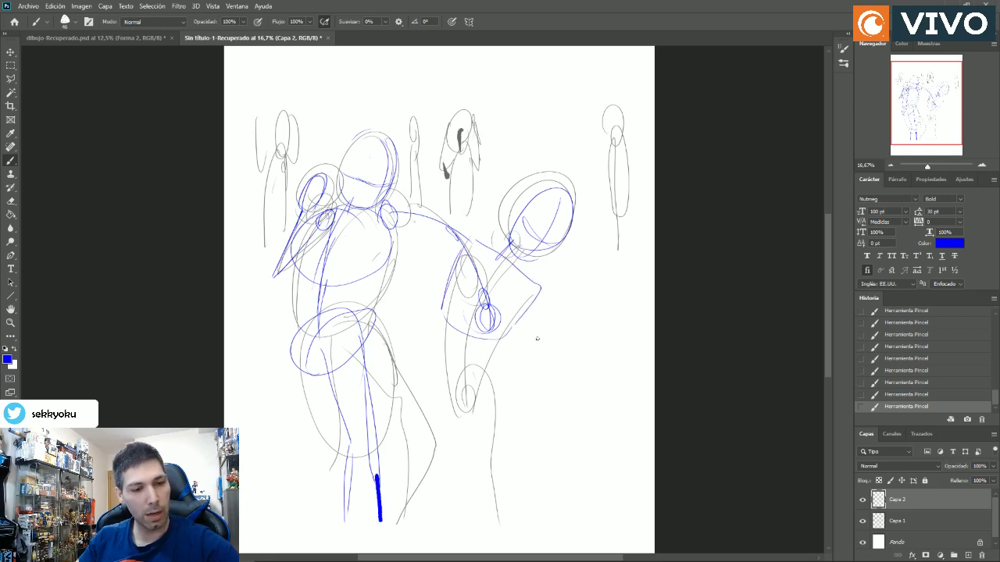
pyautogui.moveTo(536, 283); pyautogui.dragTo(535, 300)
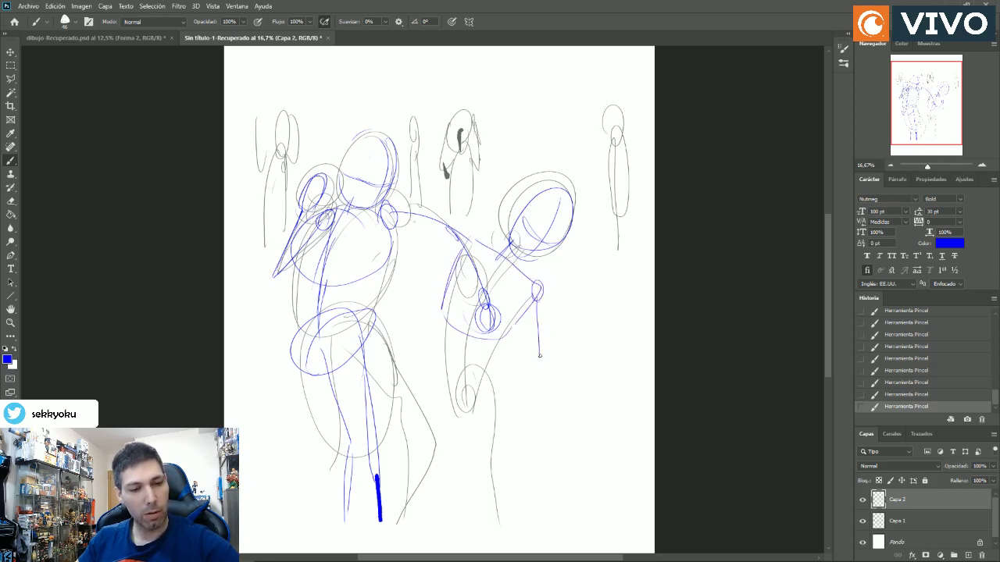
pyautogui.moveTo(560, 273); pyautogui.dragTo(559, 295)
pyautogui.moveTo(556, 297); pyautogui.dragTo(540, 358)
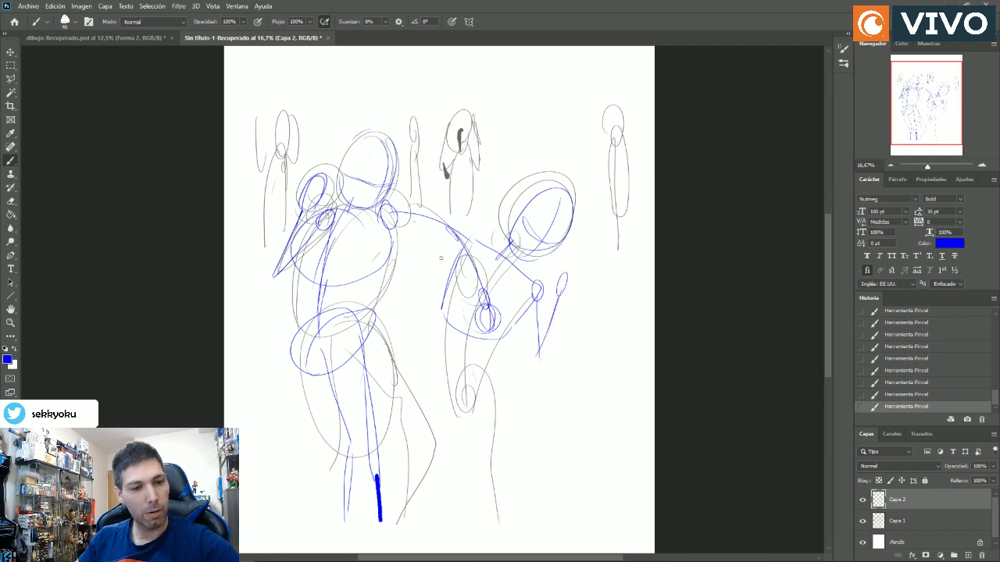
# Add the second figure's near arm toward the left figure, a curve across both figures' shoulders, and an overlapping head oval in blue.
pyautogui.moveTo(450, 254); pyautogui.dragTo(391, 306)
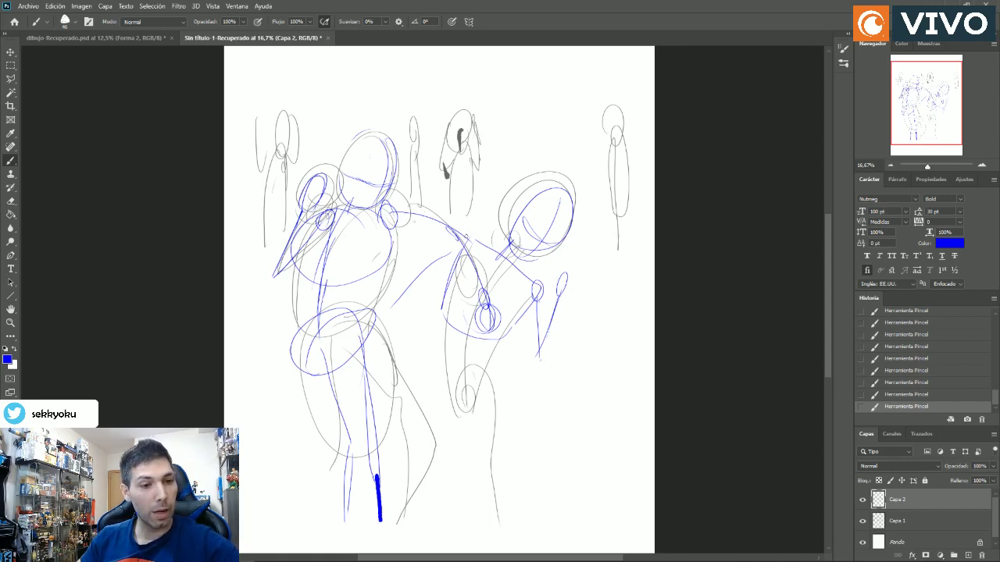
pyautogui.moveTo(467, 238)
pyautogui.mouseDown()
pyautogui.moveTo(442, 227)
pyautogui.moveTo(338, 225)
pyautogui.mouseUp()
pyautogui.moveTo(338, 154)
pyautogui.mouseDown()
pyautogui.moveTo(367, 142)
pyautogui.moveTo(340, 144)
pyautogui.mouseUp()
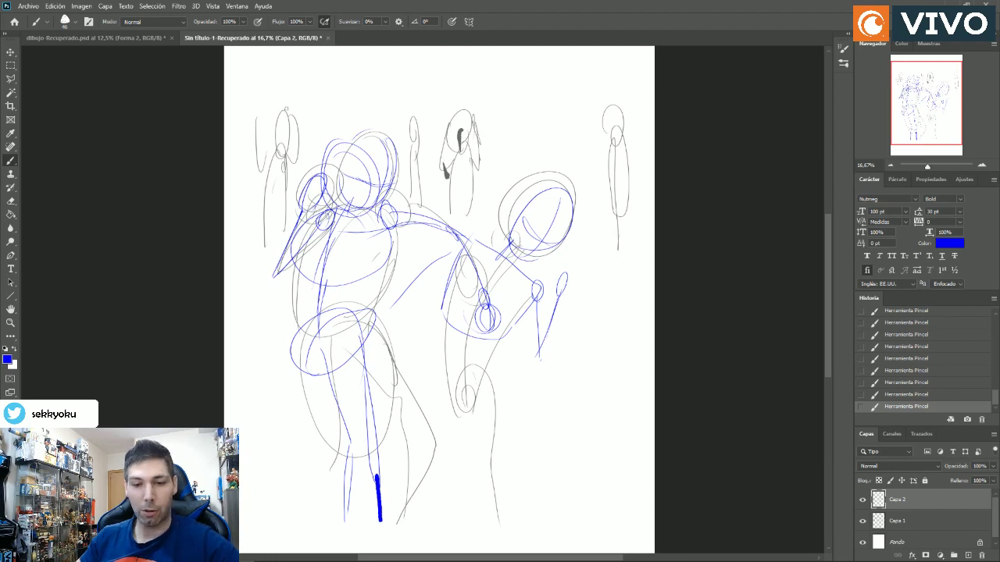
# Undo the overlapping head oval and latest arm strokes, and redraw the second figure's near arm reaching the left figure's waist in blue.
pyautogui.hotkey('ctrl', 'z')
pyautogui.hotkey('ctrl', 'z')
pyautogui.hotkey('ctrl', 'z')
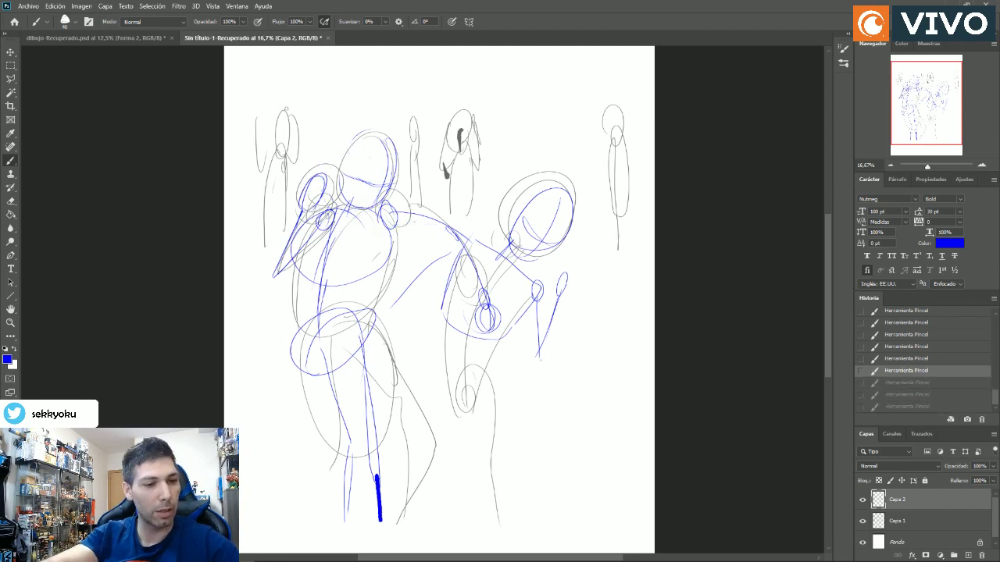
pyautogui.hotkey('ctrl', 'z')
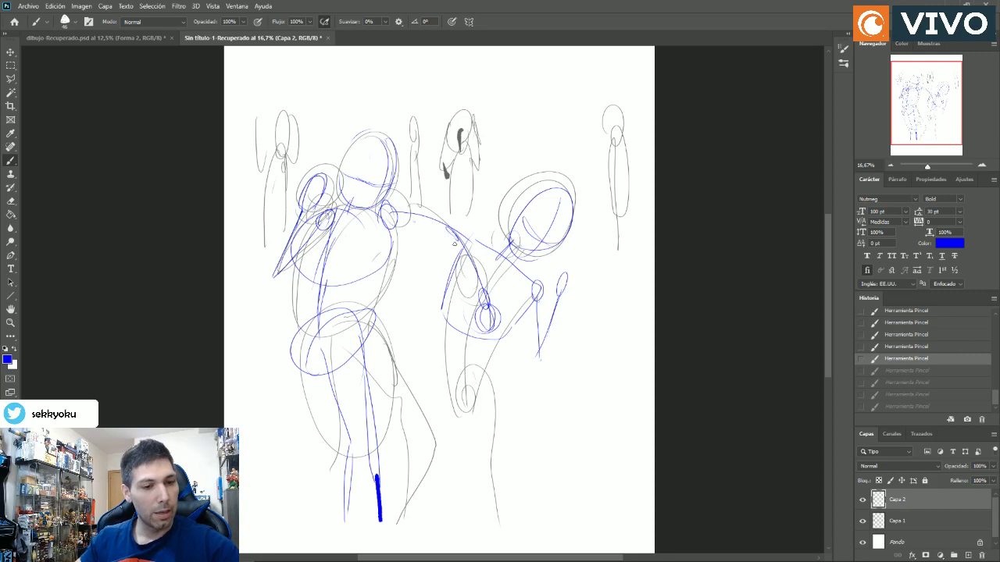
pyautogui.moveTo(453, 244)
pyautogui.mouseDown()
pyautogui.moveTo(364, 288)
pyautogui.moveTo(343, 307)
pyautogui.moveTo(351, 312)
pyautogui.mouseUp()
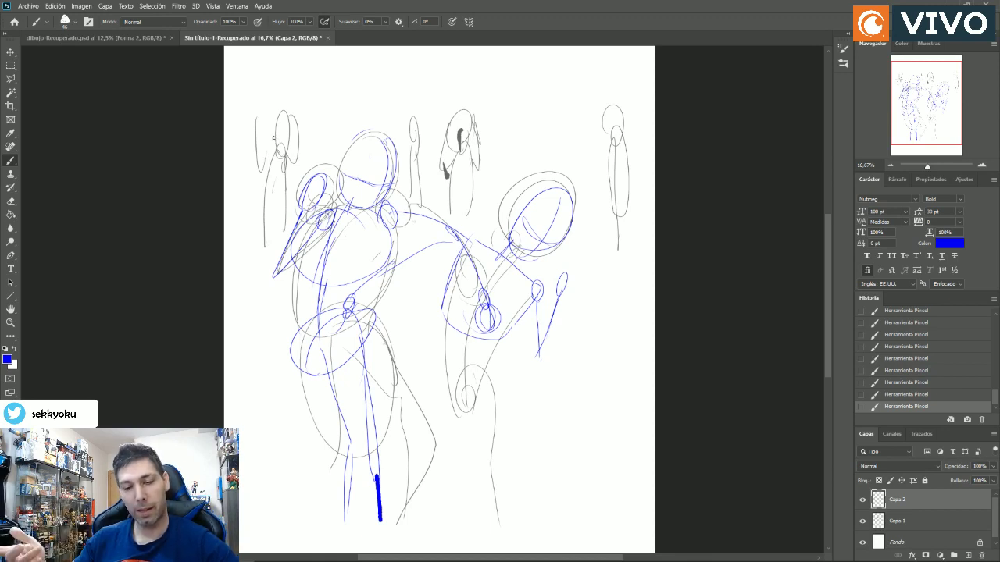
# Lower the opacity of the grey sketch layer Capa 1 and add a new layer above the blue Capa 2.
pyautogui.click(903, 521)
pyautogui.moveTo(993, 467); pyautogui.dragTo(971, 483)
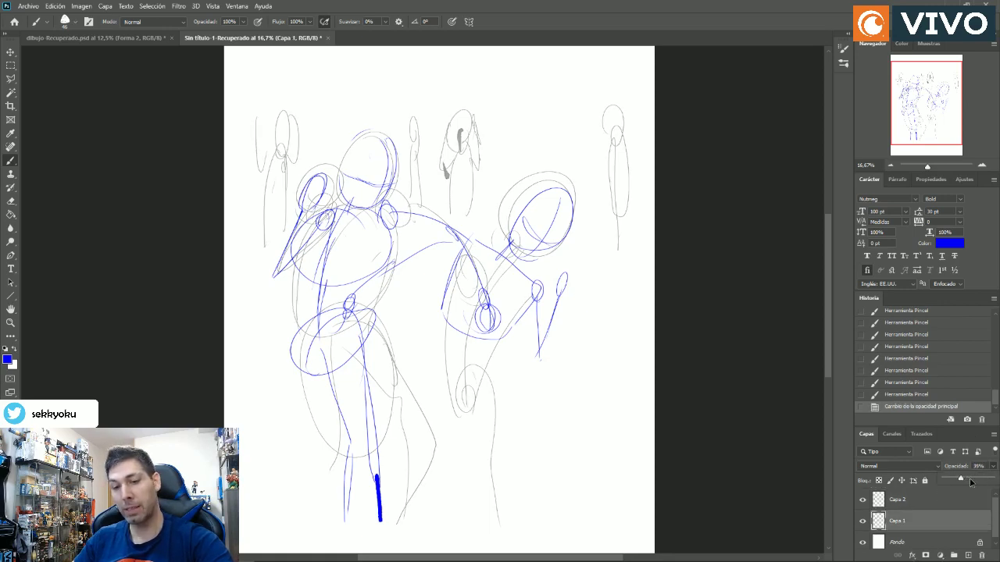
pyautogui.click(914, 501)
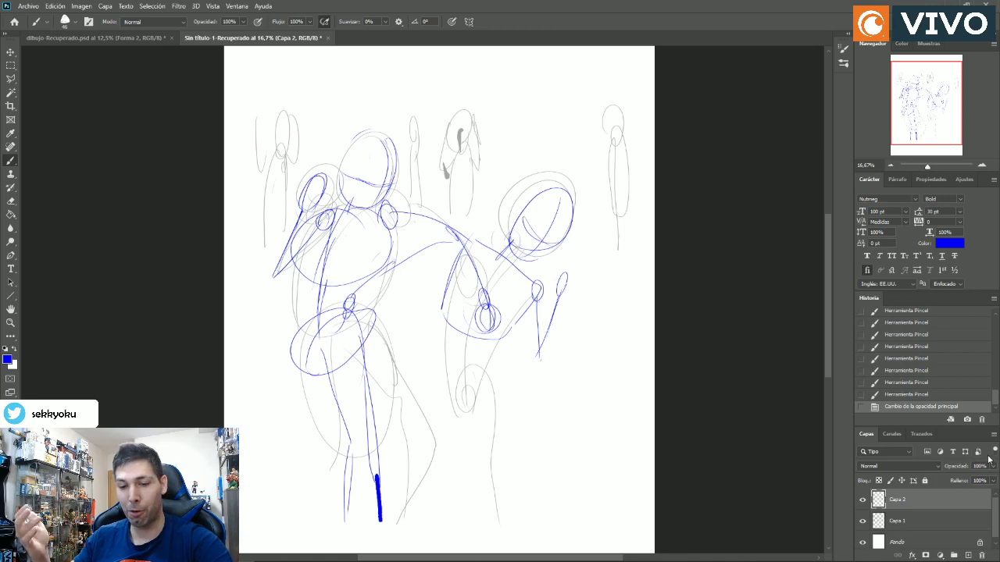
pyautogui.click(862, 501)
pyautogui.click(863, 501)
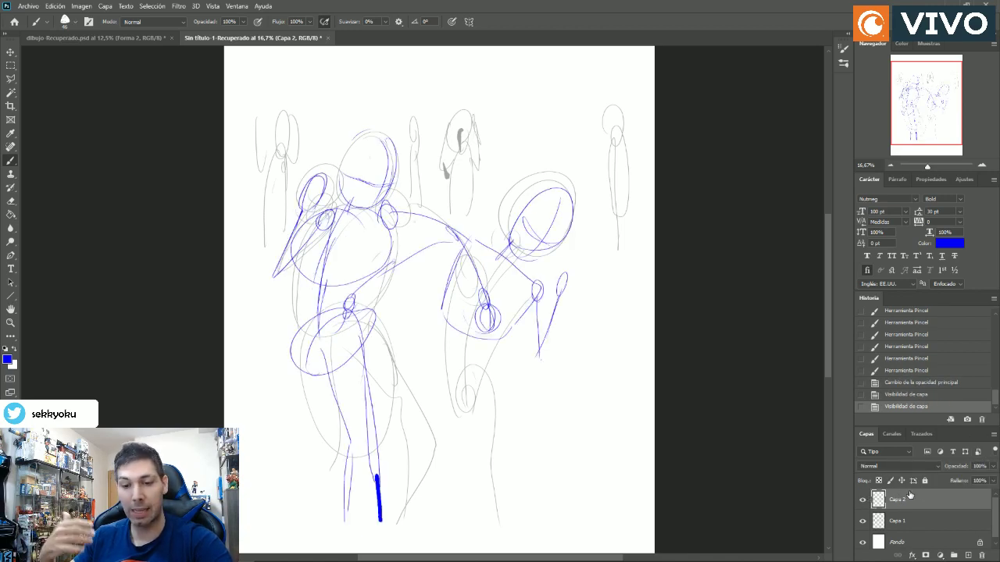
pyautogui.click(969, 555)
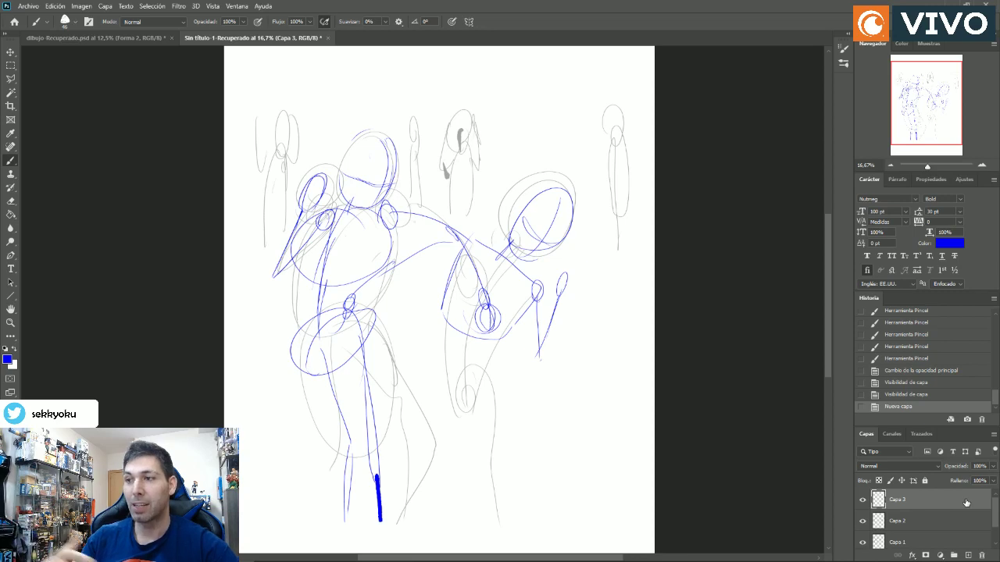
# Set the new layer Capa 3 to 57% opacity and switch the brush colour to black.
pyautogui.click(10, 323)
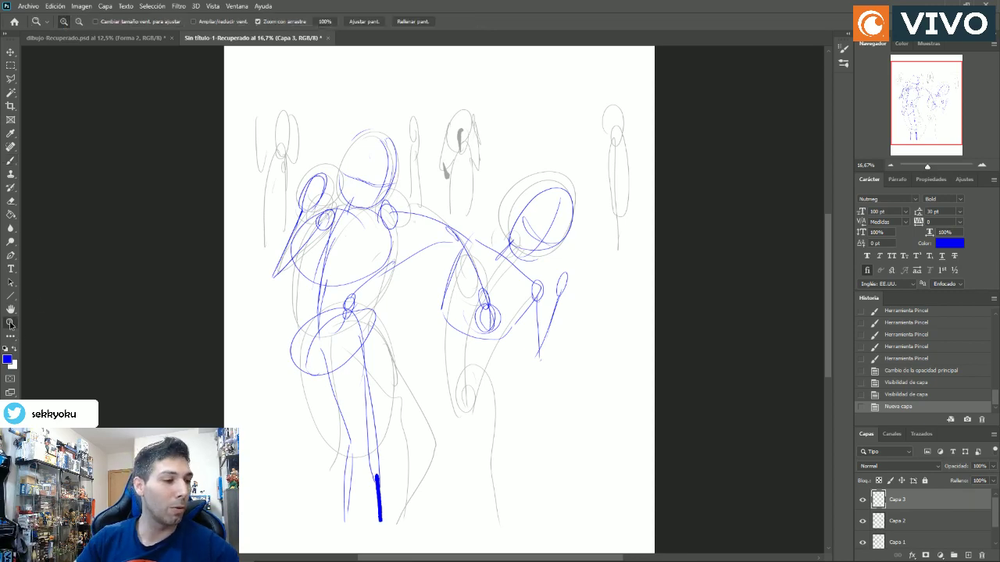
pyautogui.click(992, 467)
pyautogui.click(971, 478)
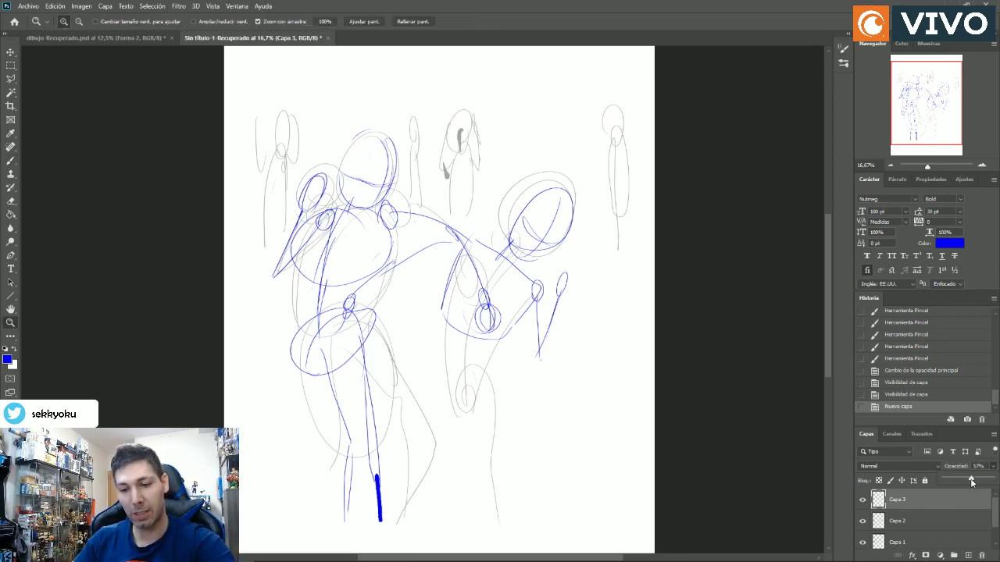
pyautogui.click(359, 171)
pyautogui.click(365, 172)
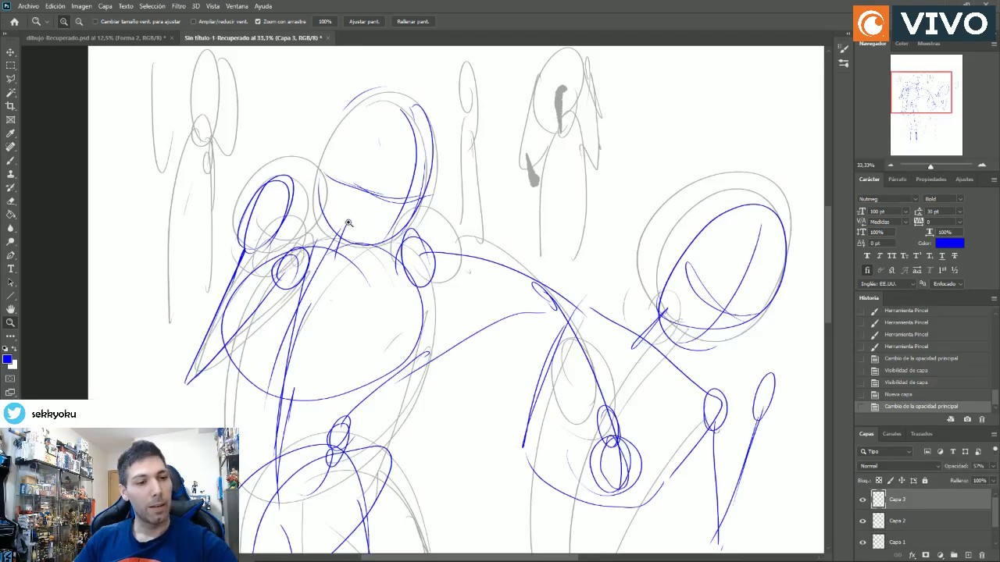
pyautogui.press('b')
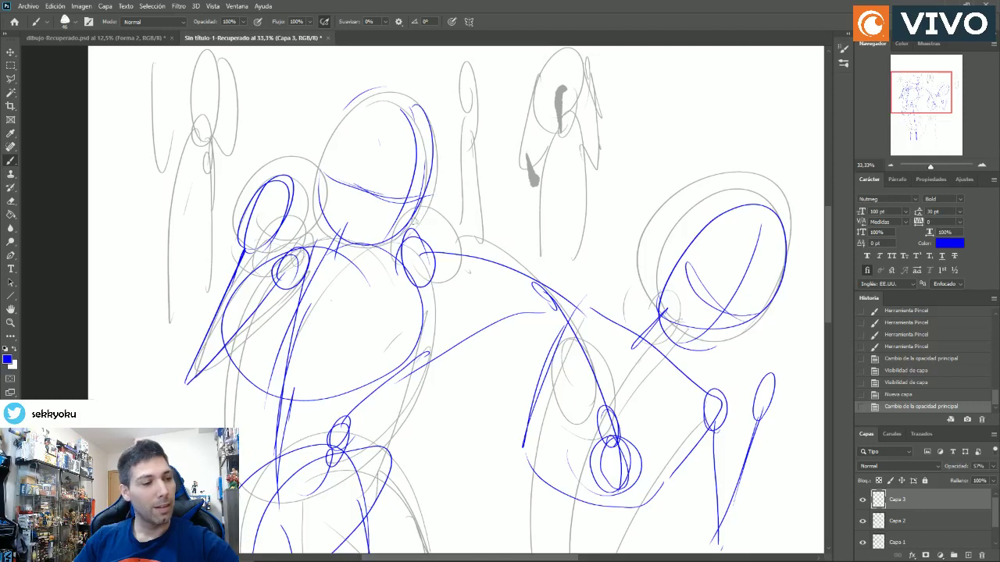
pyautogui.click(6, 348)
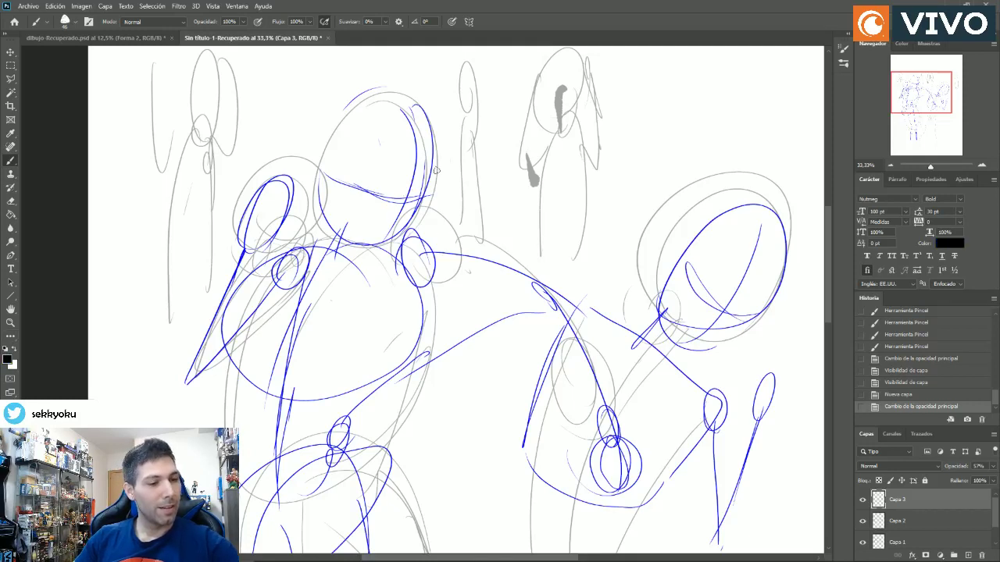
pyautogui.moveTo(408, 192)
pyautogui.mouseDown()
pyautogui.moveTo(410, 212)
pyautogui.moveTo(408, 203)
pyautogui.mouseUp()
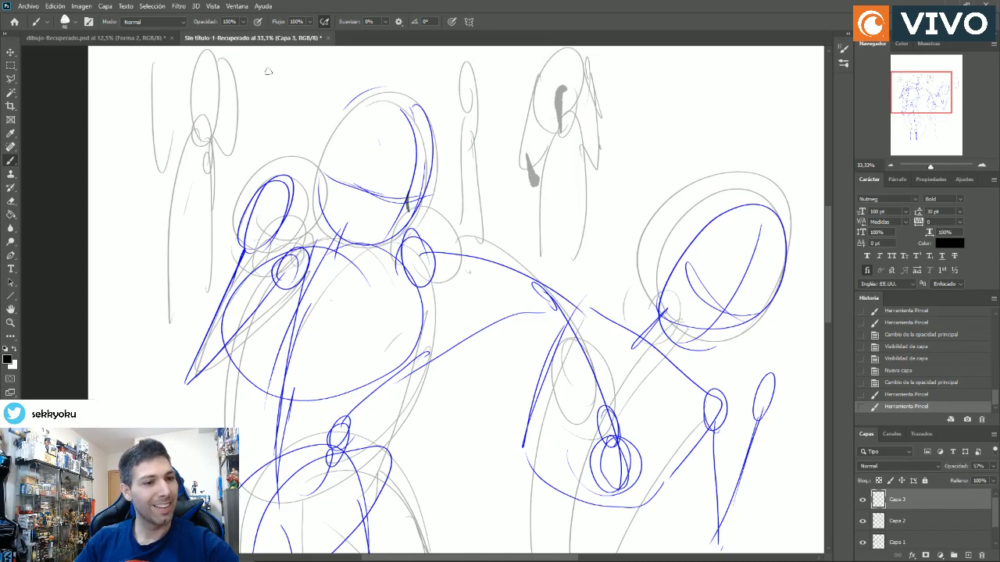
pyautogui.click(862, 499)
pyautogui.click(862, 500)
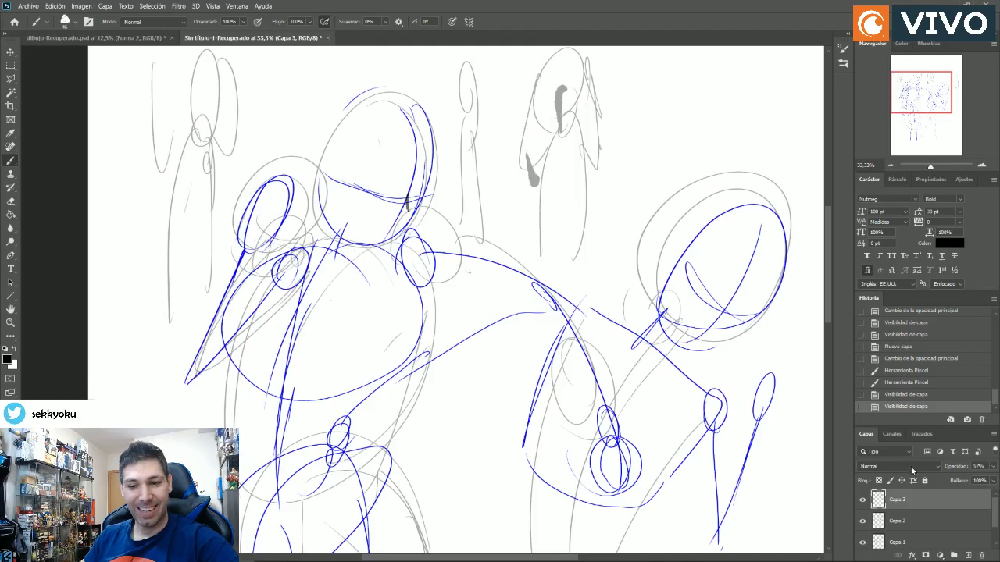
pyautogui.click(886, 385)
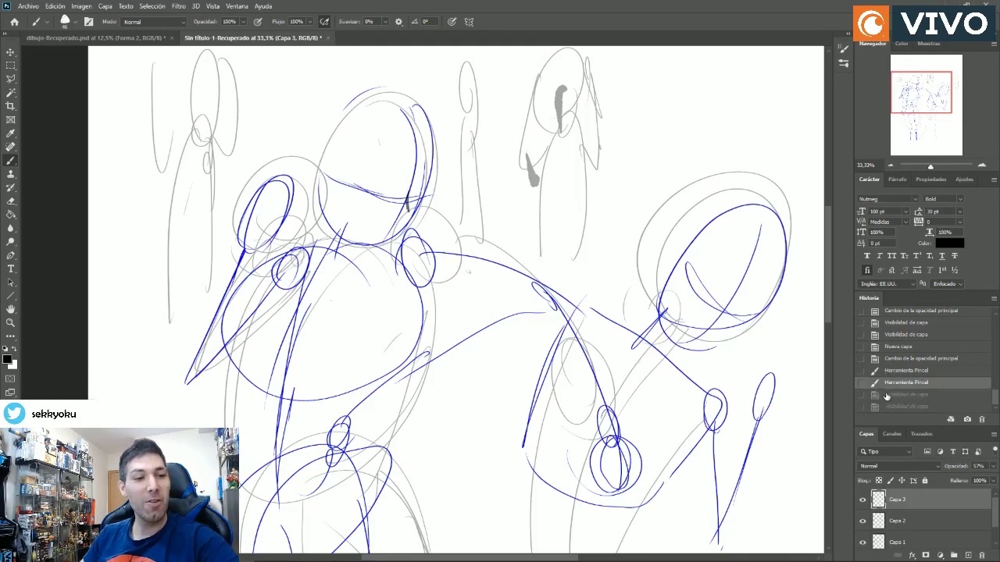
pyautogui.click(887, 357)
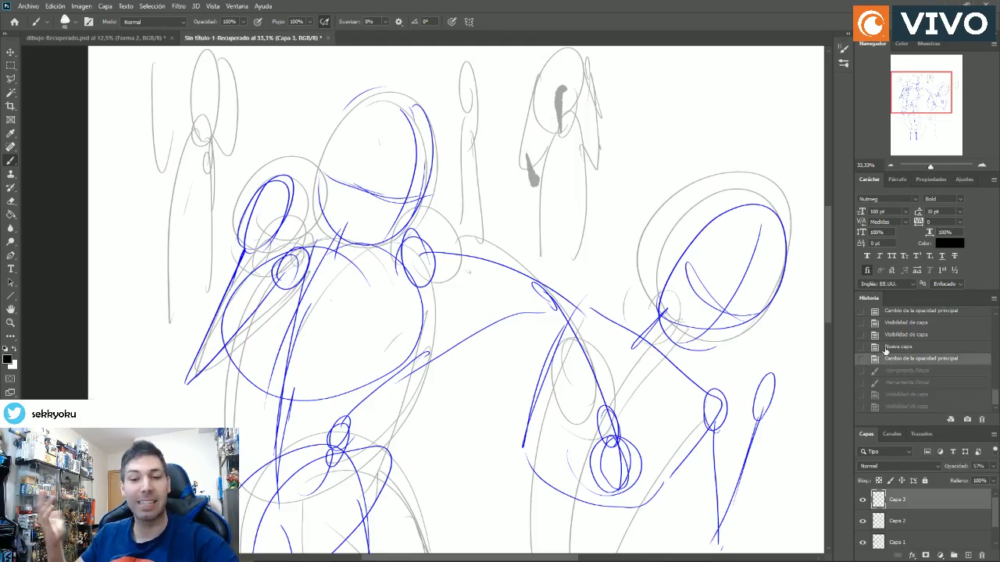
pyautogui.click(863, 500)
pyautogui.click(863, 500)
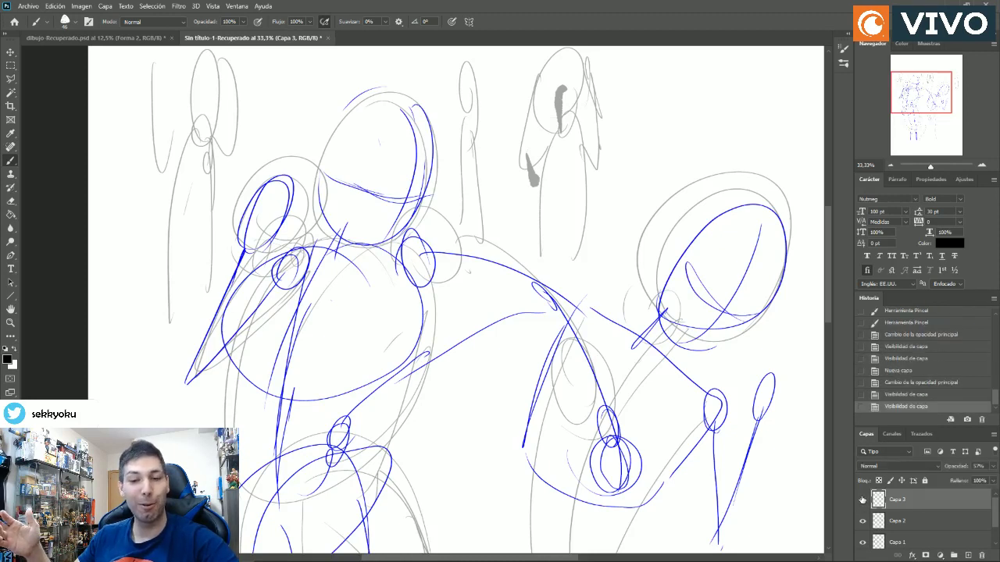
# Restore Capa 3 to 100% opacity, fade the blue Capa 2 to 46%, and make Capa 3 the active layer.
pyautogui.moveTo(952, 467); pyautogui.dragTo(976, 484)
pyautogui.click(914, 521)
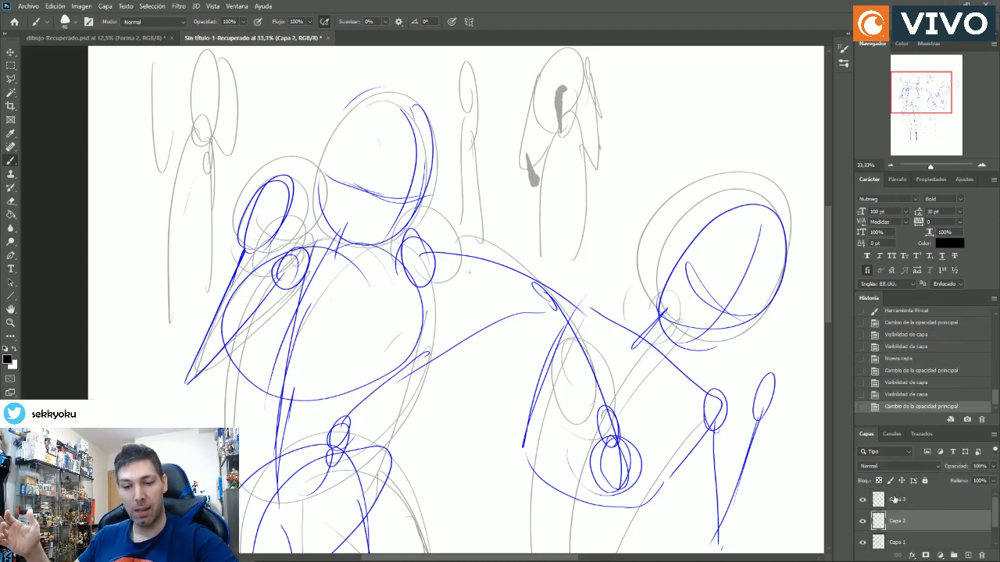
pyautogui.click(992, 468)
pyautogui.moveTo(986, 474); pyautogui.dragTo(967, 476)
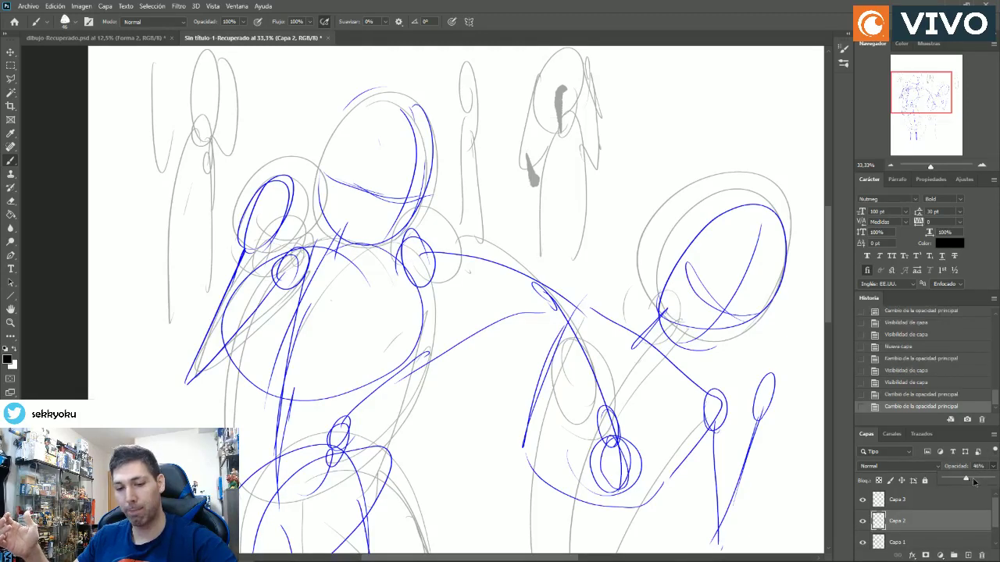
pyautogui.click(898, 500)
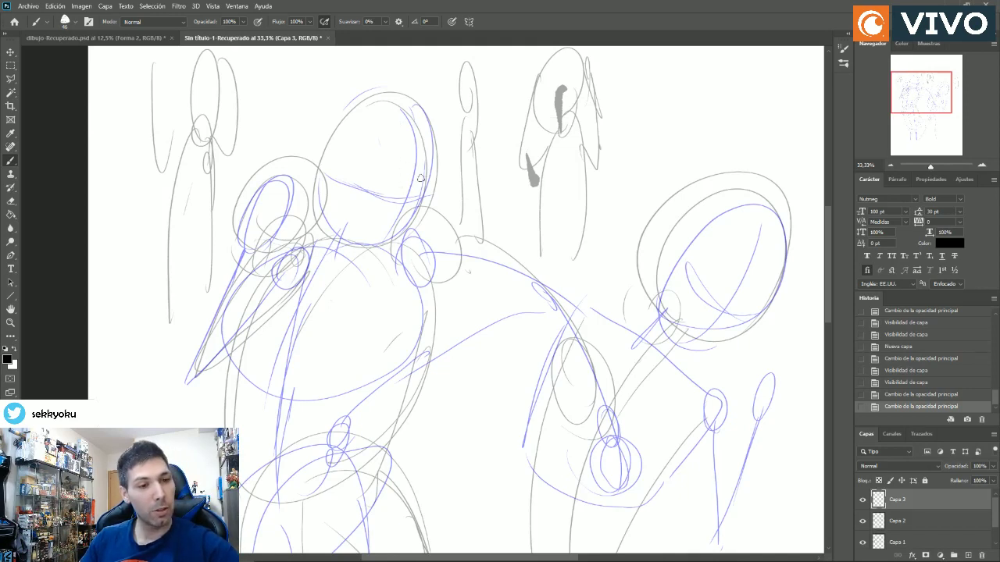
# Ink the left figure's eyes, eyebrows, nose and mouth in black over the blue face guides.
pyautogui.moveTo(426, 179)
pyautogui.mouseDown()
pyautogui.moveTo(405, 204)
pyautogui.moveTo(411, 187)
pyautogui.moveTo(403, 222)
pyautogui.moveTo(419, 186)
pyautogui.moveTo(381, 180)
pyautogui.mouseUp()
pyautogui.moveTo(367, 185); pyautogui.dragTo(380, 197)
pyautogui.hotkey('ctrl', 'z')
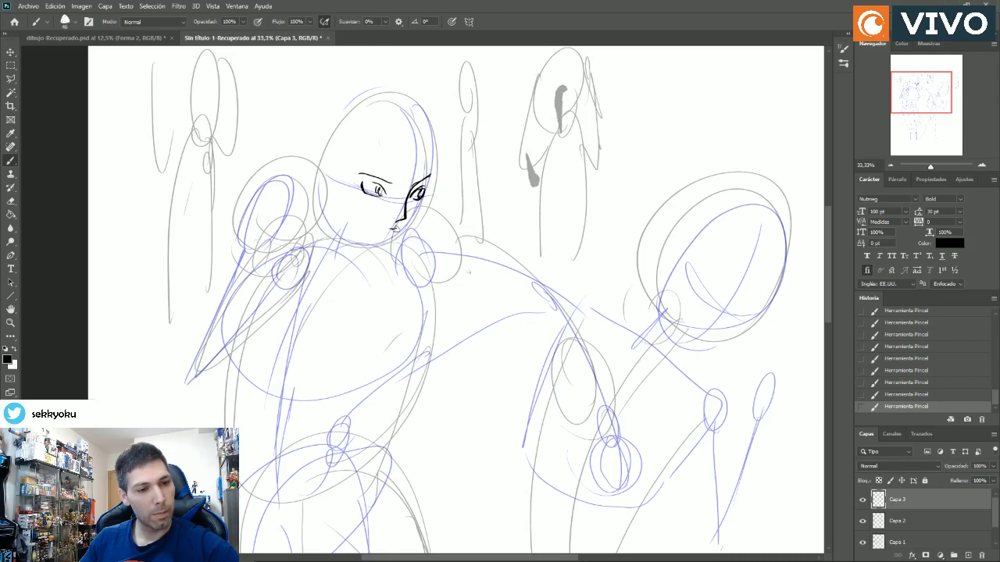
pyautogui.moveTo(373, 228)
pyautogui.mouseDown()
pyautogui.moveTo(387, 230)
pyautogui.moveTo(374, 241)
pyautogui.mouseUp()
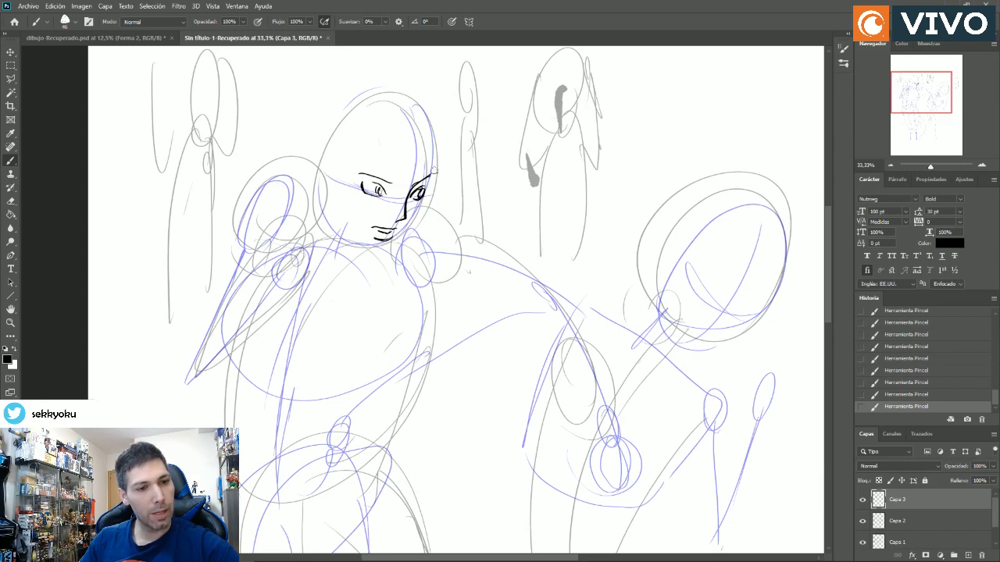
# Ink the left figure's cheek, jaw and chin, redraw the ear with its inner detail, and erase excess line along the jaw.
pyautogui.moveTo(426, 189)
pyautogui.mouseDown()
pyautogui.moveTo(435, 175)
pyautogui.moveTo(411, 226)
pyautogui.moveTo(375, 253)
pyautogui.moveTo(328, 225)
pyautogui.mouseUp()
pyautogui.moveTo(333, 176)
pyautogui.mouseDown()
pyautogui.moveTo(309, 174)
pyautogui.moveTo(311, 192)
pyautogui.mouseUp()
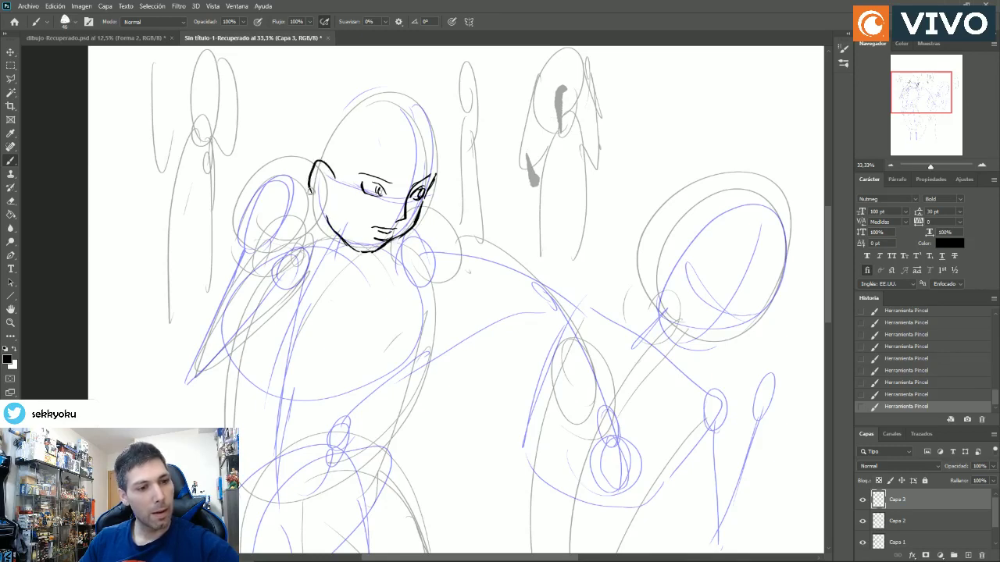
pyautogui.hotkey('ctrl', 'z')
pyautogui.hotkey('ctrl', 'z')
pyautogui.hotkey('ctrl', 'z')
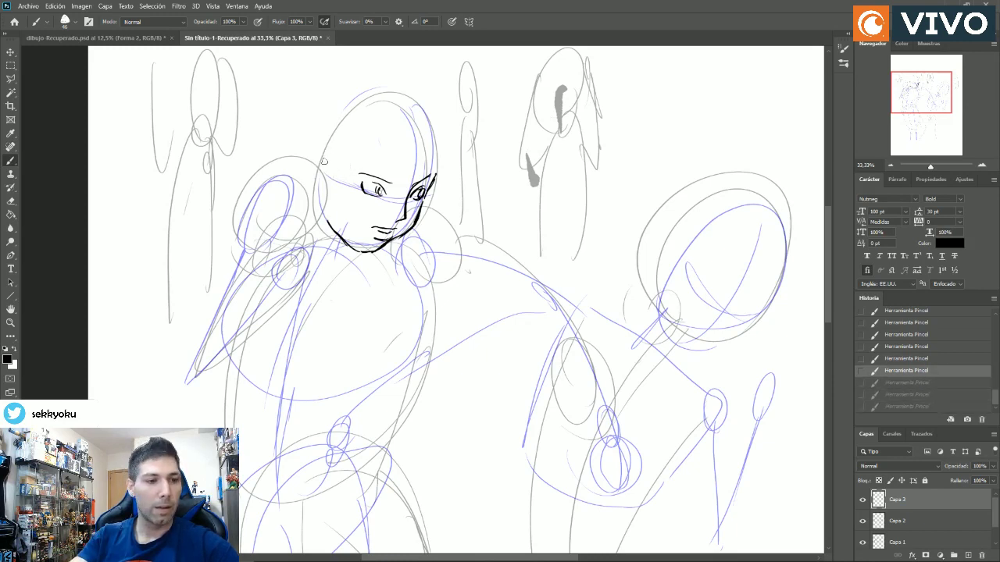
pyautogui.moveTo(322, 171)
pyautogui.mouseDown()
pyautogui.moveTo(310, 155)
pyautogui.moveTo(301, 182)
pyautogui.moveTo(317, 208)
pyautogui.moveTo(315, 181)
pyautogui.moveTo(318, 199)
pyautogui.mouseUp()
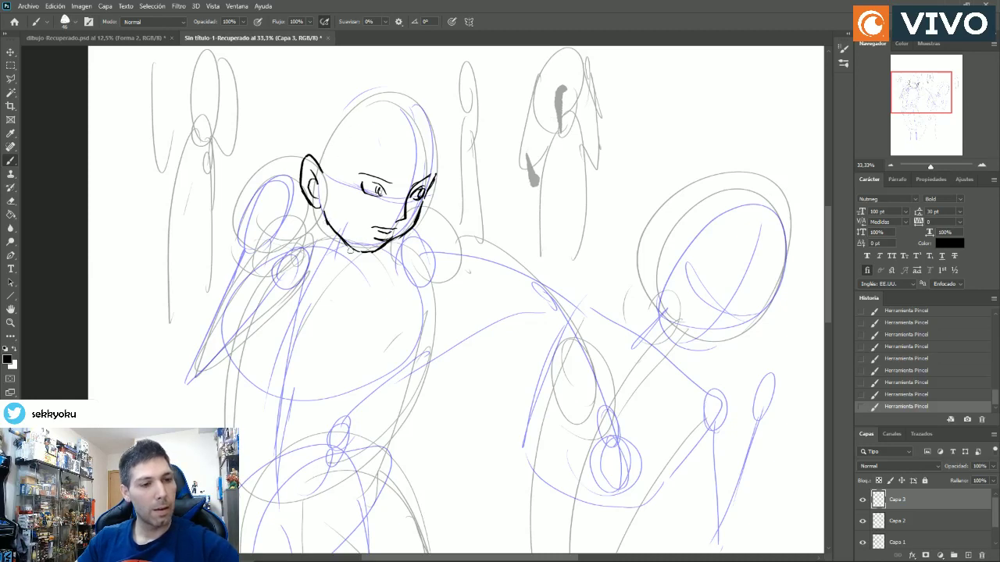
pyautogui.press('e')
pyautogui.moveTo(350, 218)
pyautogui.mouseDown()
pyautogui.moveTo(360, 253)
pyautogui.moveTo(319, 212)
pyautogui.moveTo(343, 239)
pyautogui.mouseUp()
# Ink the left figure's hair with a swept fringe, a pointed tuft on top and windblown spikes behind the ear.
pyautogui.press('b')
pyautogui.moveTo(435, 181)
pyautogui.mouseDown()
pyautogui.moveTo(426, 142)
pyautogui.moveTo(359, 163)
pyautogui.mouseUp()
pyautogui.moveTo(417, 128)
pyautogui.mouseDown()
pyautogui.moveTo(360, 169)
pyautogui.moveTo(292, 160)
pyautogui.mouseUp()
pyautogui.moveTo(364, 123)
pyautogui.mouseDown()
pyautogui.moveTo(314, 141)
pyautogui.moveTo(342, 126)
pyautogui.moveTo(317, 164)
pyautogui.moveTo(325, 174)
pyautogui.mouseUp()
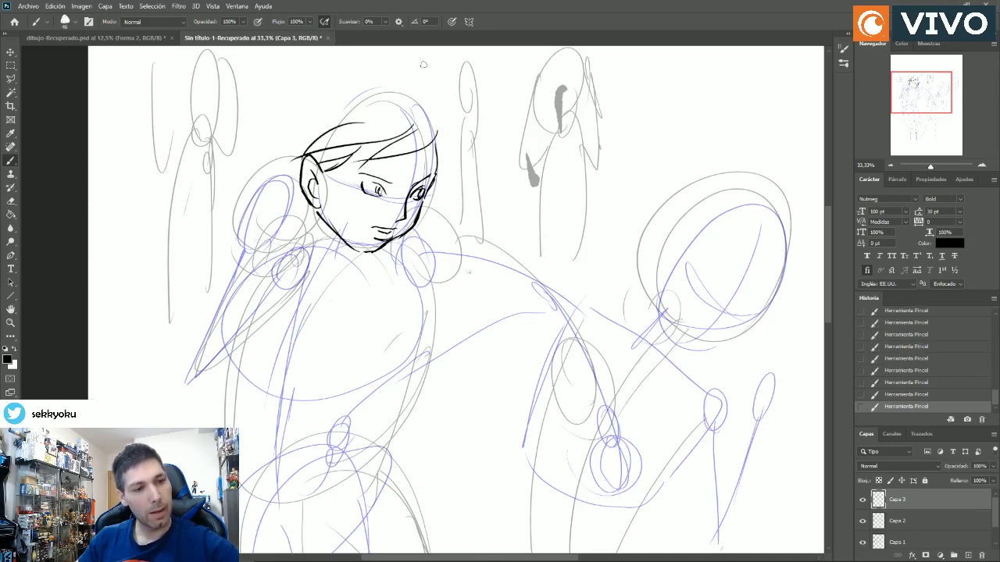
pyautogui.moveTo(438, 134)
pyautogui.mouseDown()
pyautogui.moveTo(418, 176)
pyautogui.moveTo(431, 117)
pyautogui.moveTo(410, 53)
pyautogui.moveTo(397, 71)
pyautogui.moveTo(373, 62)
pyautogui.moveTo(315, 80)
pyautogui.moveTo(237, 119)
pyautogui.moveTo(269, 133)
pyautogui.moveTo(228, 140)
pyautogui.moveTo(280, 185)
pyautogui.moveTo(269, 185)
pyautogui.mouseUp()
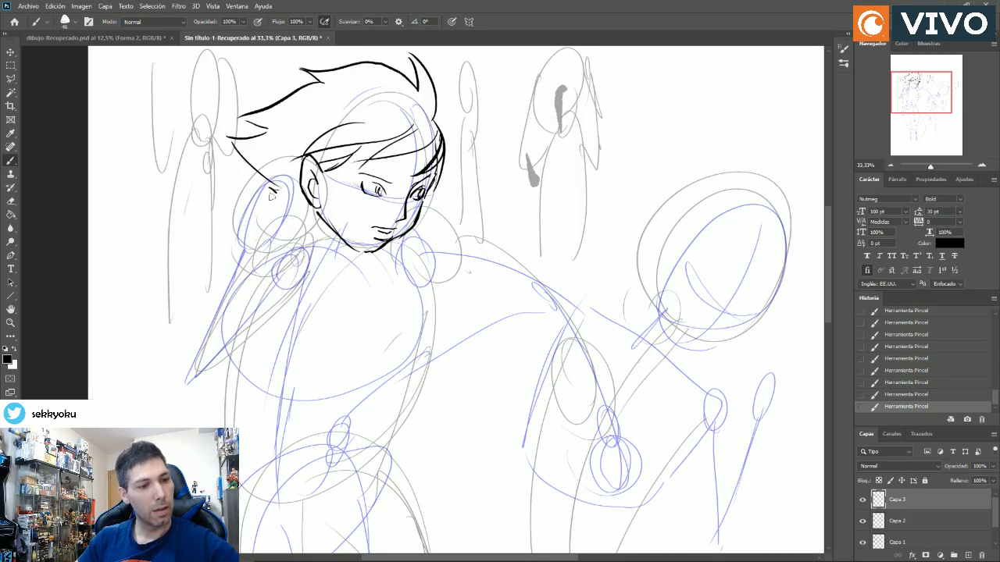
# Thin the left figure's cheek and jaw outline with the eraser and rework the dark hair strands beside the far eye.
pyautogui.press('e')
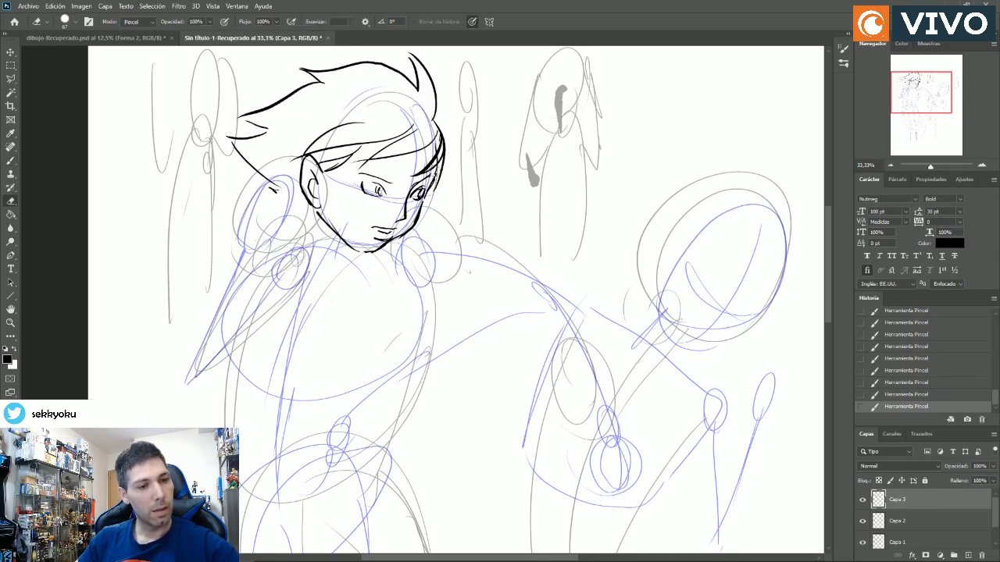
pyautogui.moveTo(436, 174)
pyautogui.mouseDown()
pyautogui.moveTo(421, 215)
pyautogui.moveTo(392, 242)
pyautogui.mouseUp()
pyautogui.press('b')
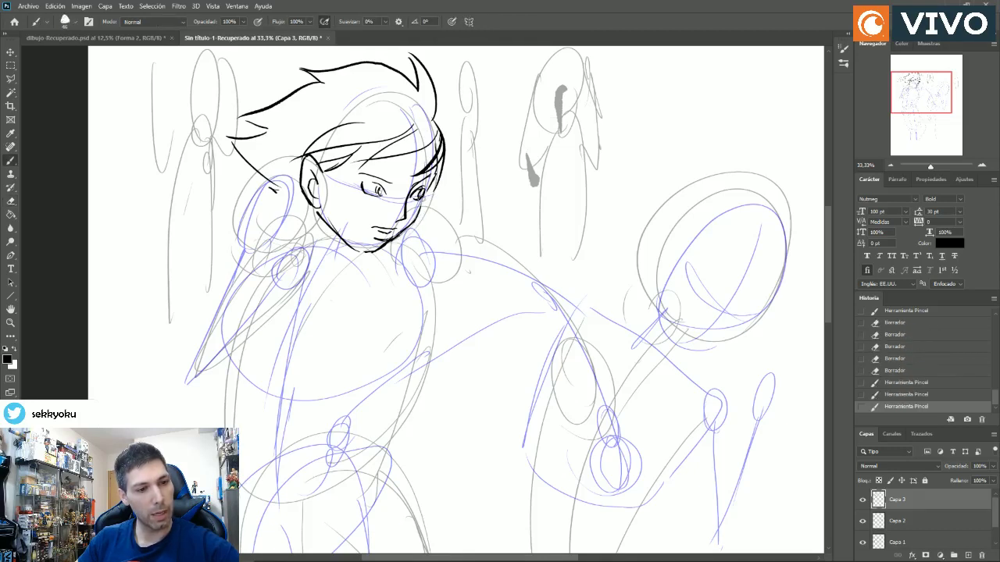
pyautogui.moveTo(425, 195)
pyautogui.mouseDown()
pyautogui.moveTo(417, 211)
pyautogui.moveTo(436, 158)
pyautogui.mouseUp()
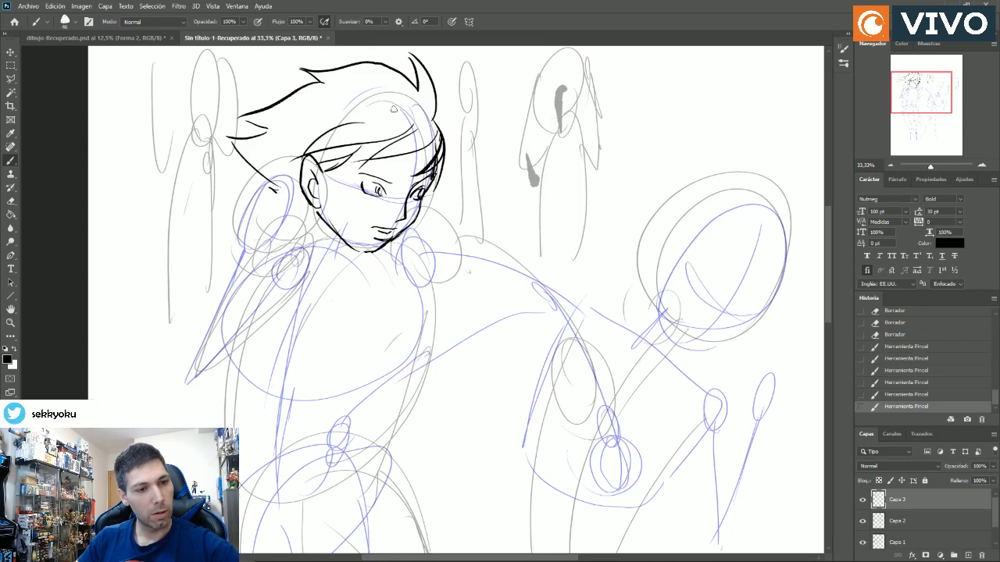
pyautogui.hotkey('ctrl', 'z')
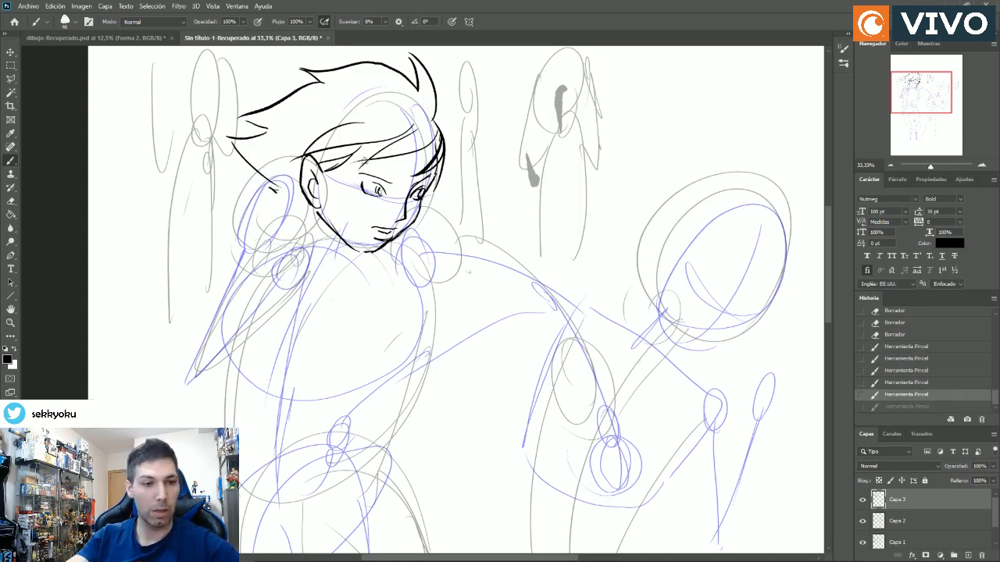
pyautogui.moveTo(440, 161); pyautogui.dragTo(415, 185)
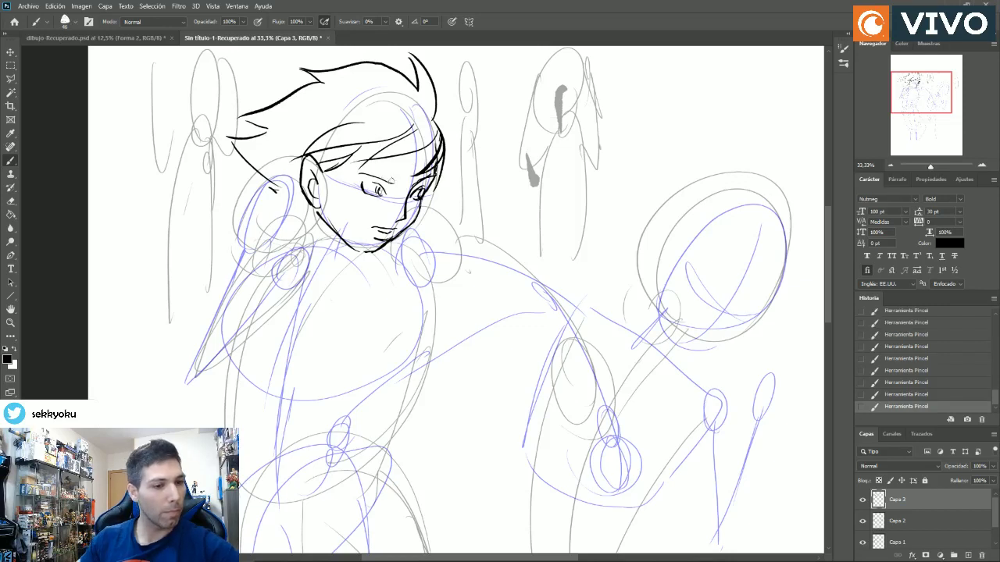
pyautogui.moveTo(370, 178); pyautogui.dragTo(390, 185)
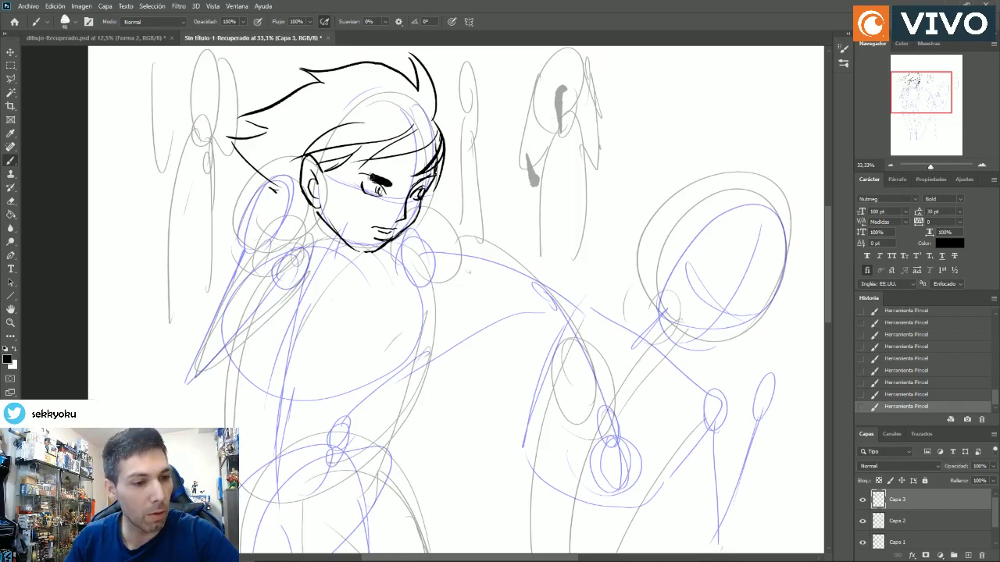
pyautogui.hotkey('ctrl', 'z')
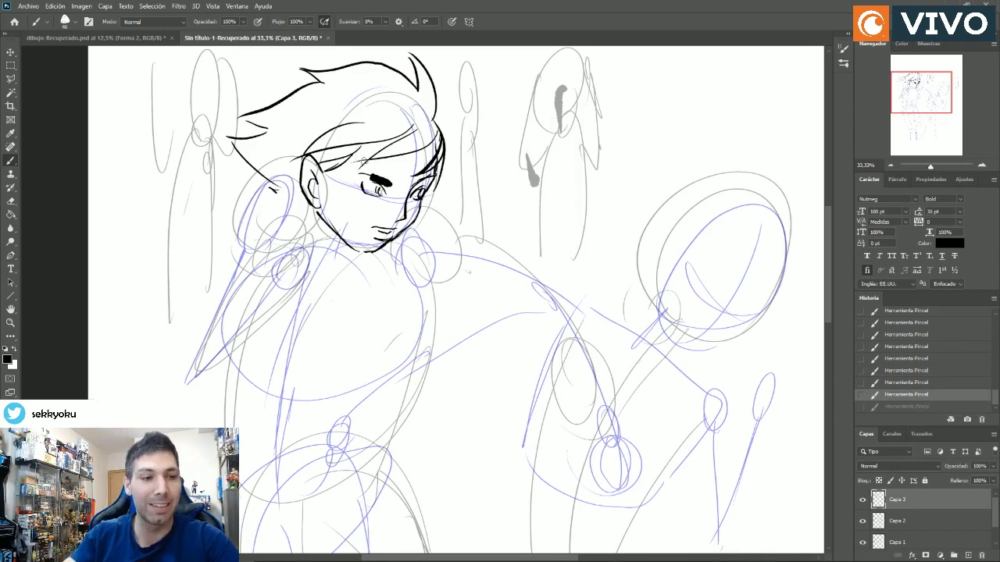
pyautogui.hotkey('ctrl', 'z')
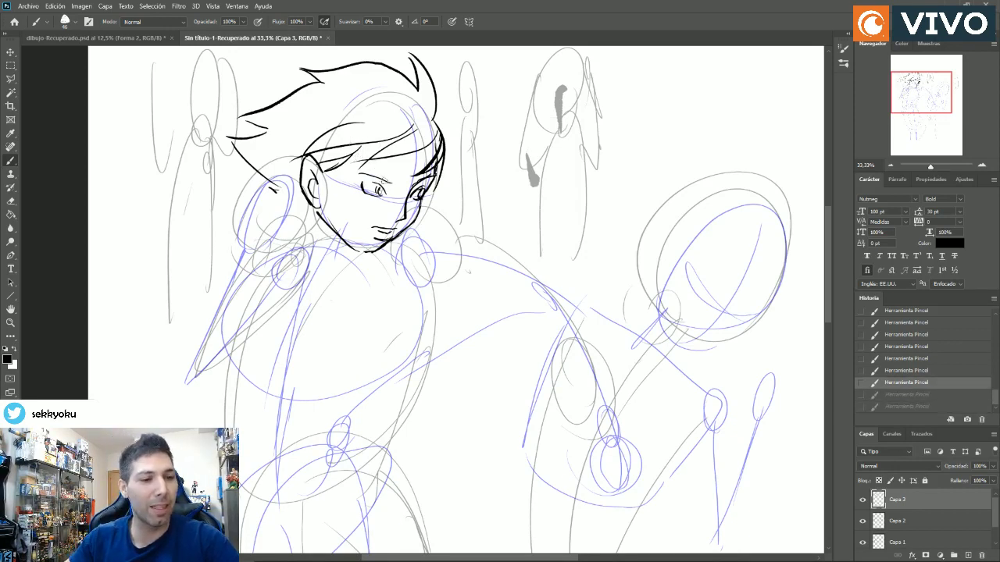
# Ink the left figure's neck line and the clenched fingers of the raised fist in black, removing the heavy stroke beside the wrist.
pyautogui.hotkey('ctrl', 'shift', 'z')
pyautogui.hotkey('ctrl', 'shift', 'z')
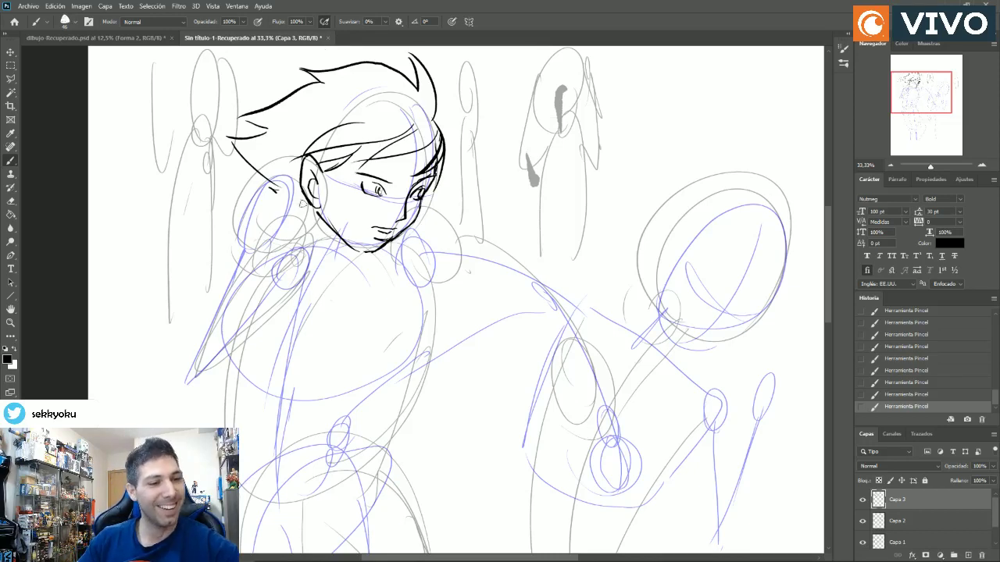
pyautogui.moveTo(313, 207); pyautogui.dragTo(305, 229)
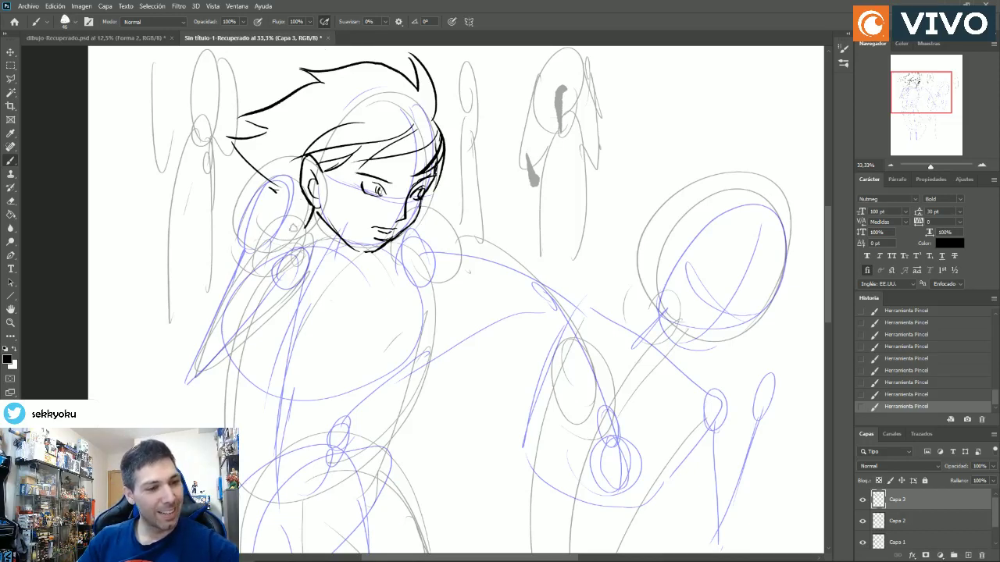
pyautogui.moveTo(252, 264)
pyautogui.mouseDown()
pyautogui.moveTo(265, 227)
pyautogui.moveTo(278, 225)
pyautogui.moveTo(269, 241)
pyautogui.moveTo(294, 234)
pyautogui.moveTo(283, 251)
pyautogui.moveTo(304, 234)
pyautogui.moveTo(294, 259)
pyautogui.moveTo(311, 269)
pyautogui.moveTo(283, 295)
pyautogui.mouseUp()
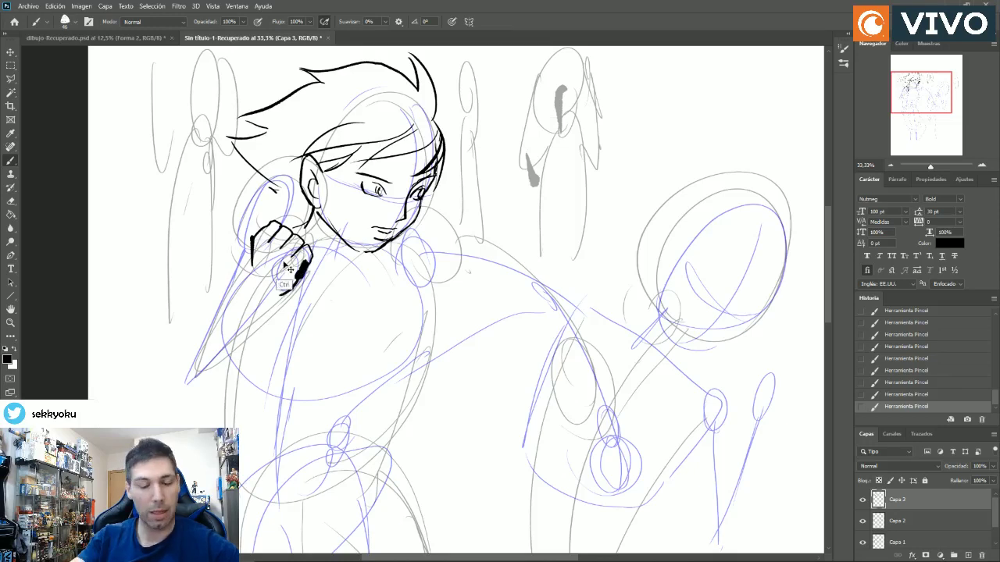
pyautogui.hotkey('ctrl', 'z')
pyautogui.hotkey('ctrl', 'z')
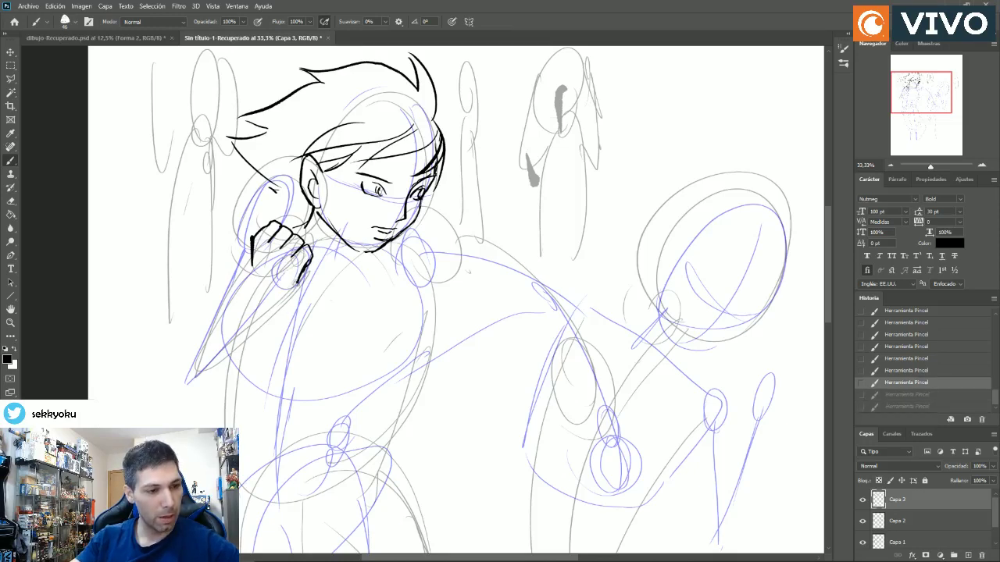
# Ink the left figure's bent forearm and sleeve, the pointed shirt collar, and the far shoulder with its short sleeve.
pyautogui.moveTo(301, 275)
pyautogui.mouseDown()
pyautogui.moveTo(280, 292)
pyautogui.moveTo(248, 278)
pyautogui.moveTo(191, 353)
pyautogui.mouseUp()
pyautogui.moveTo(283, 289)
pyautogui.mouseDown()
pyautogui.moveTo(251, 350)
pyautogui.moveTo(188, 397)
pyautogui.moveTo(178, 378)
pyautogui.moveTo(184, 331)
pyautogui.moveTo(216, 279)
pyautogui.moveTo(227, 302)
pyautogui.moveTo(207, 262)
pyautogui.moveTo(244, 226)
pyautogui.moveTo(281, 216)
pyautogui.mouseUp()
pyautogui.moveTo(313, 252)
pyautogui.mouseDown()
pyautogui.moveTo(364, 264)
pyautogui.moveTo(342, 281)
pyautogui.mouseUp()
pyautogui.moveTo(414, 227)
pyautogui.mouseDown()
pyautogui.moveTo(498, 250)
pyautogui.moveTo(467, 300)
pyautogui.moveTo(438, 315)
pyautogui.mouseUp()
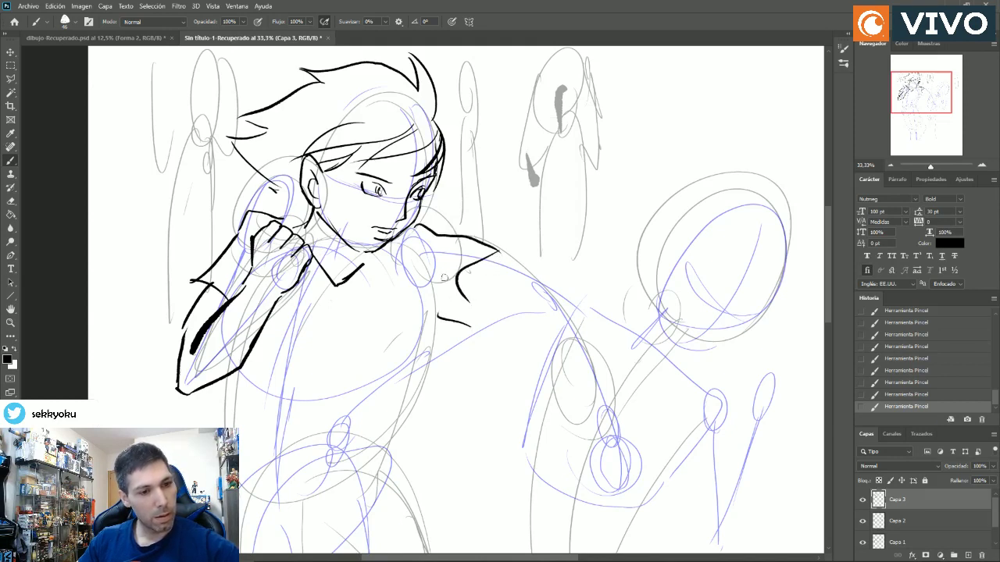
# Ink the sleeve folds and the outstretched arm down to the wrist, erasing and reworking the underside of the upper arm.
pyautogui.moveTo(456, 250); pyautogui.dragTo(428, 281)
pyautogui.moveTo(491, 254)
pyautogui.mouseDown()
pyautogui.moveTo(556, 303)
pyautogui.moveTo(540, 289)
pyautogui.moveTo(557, 295)
pyautogui.moveTo(619, 409)
pyautogui.moveTo(554, 374)
pyautogui.moveTo(528, 329)
pyautogui.moveTo(474, 299)
pyautogui.moveTo(479, 276)
pyautogui.mouseUp()
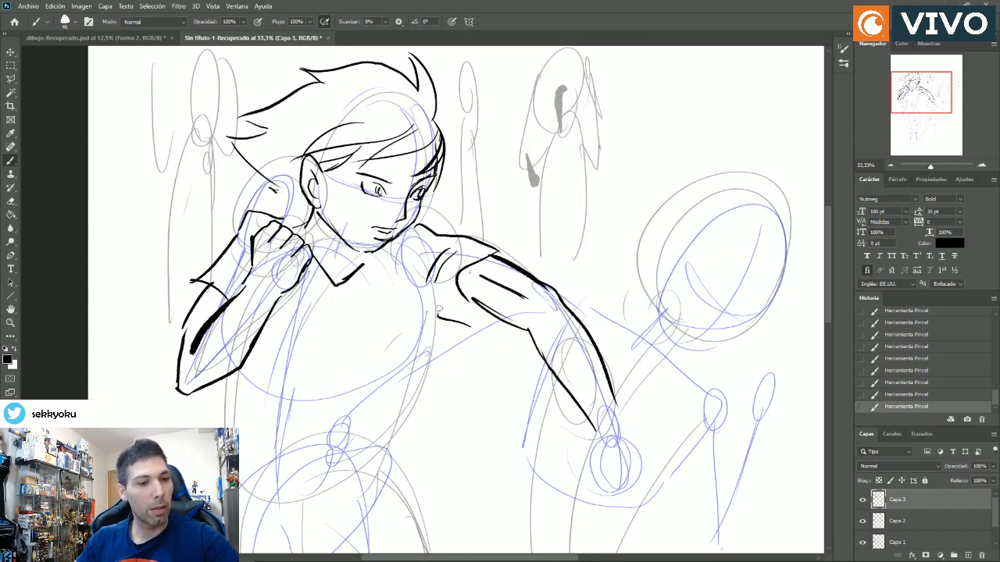
pyautogui.press('e')
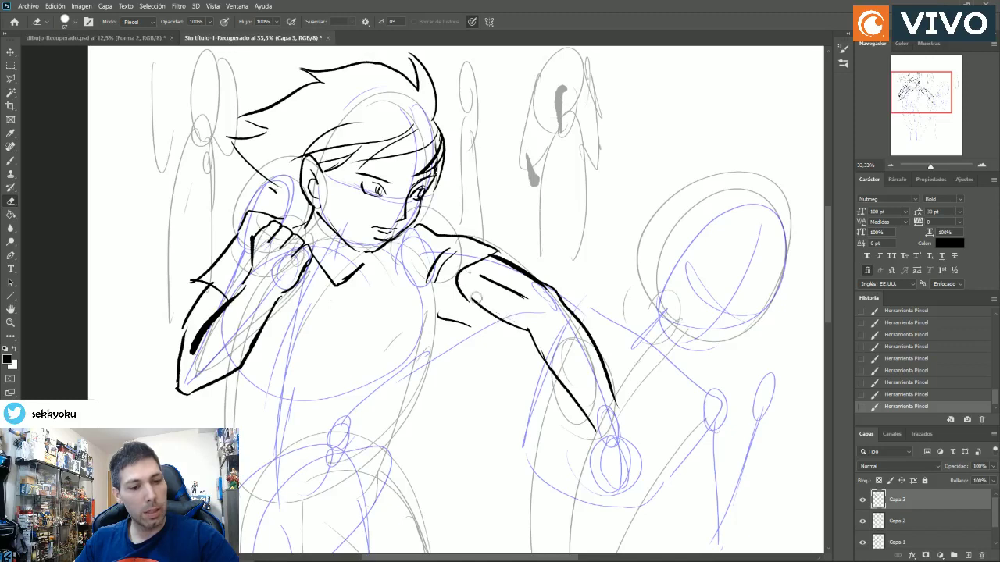
pyautogui.moveTo(466, 296)
pyautogui.mouseDown()
pyautogui.moveTo(497, 312)
pyautogui.moveTo(459, 298)
pyautogui.moveTo(479, 316)
pyautogui.moveTo(464, 313)
pyautogui.mouseUp()
pyautogui.press('b')
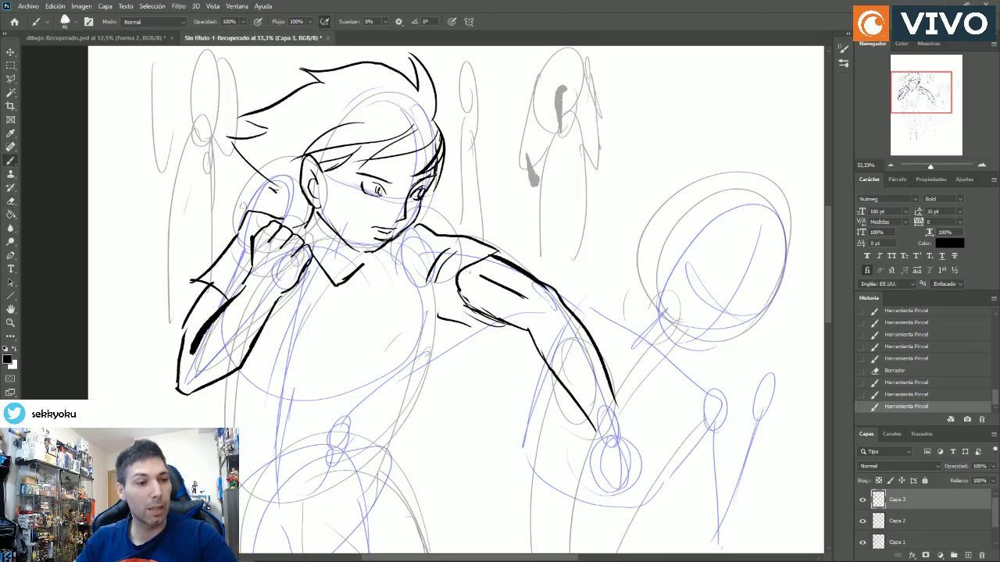
# Ink the clenched fist with its finger lines at the end of the left figure's outstretched arm.
pyautogui.moveTo(930, 166); pyautogui.dragTo(926, 165)
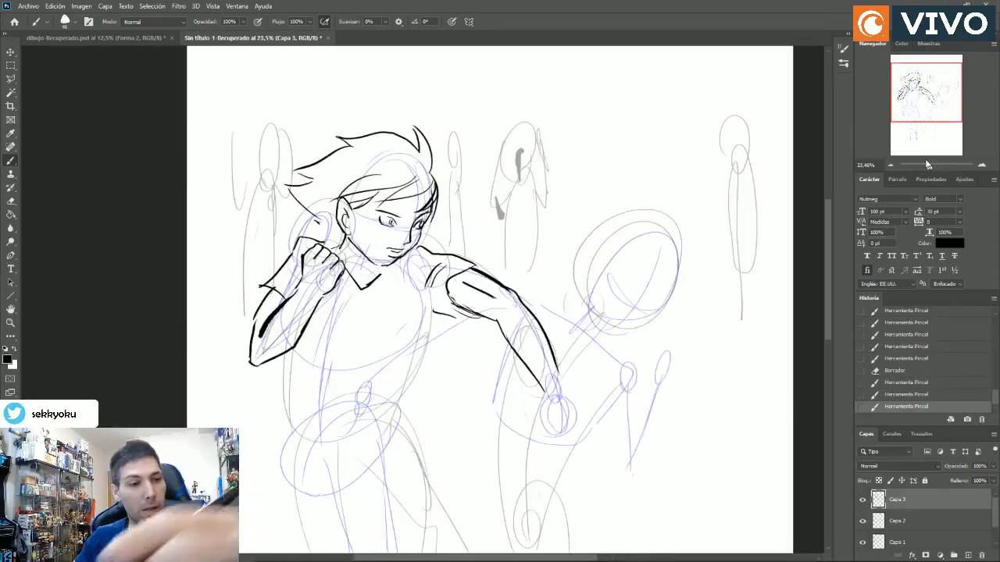
pyautogui.scroll(-3, 829, 244)
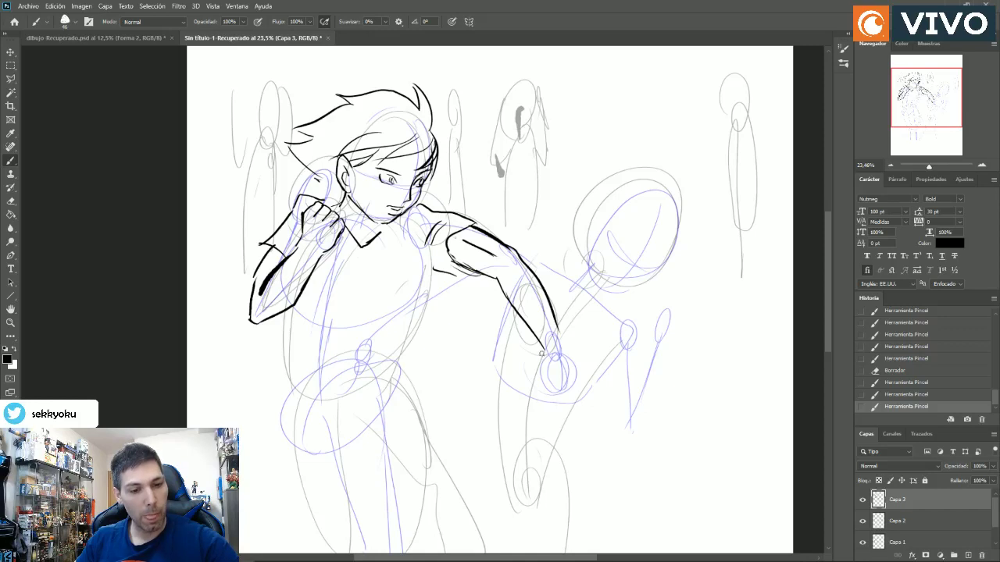
pyautogui.moveTo(540, 353)
pyautogui.mouseDown()
pyautogui.moveTo(533, 382)
pyautogui.moveTo(546, 400)
pyautogui.moveTo(567, 391)
pyautogui.moveTo(572, 373)
pyautogui.moveTo(575, 382)
pyautogui.moveTo(569, 357)
pyautogui.moveTo(550, 389)
pyautogui.mouseUp()
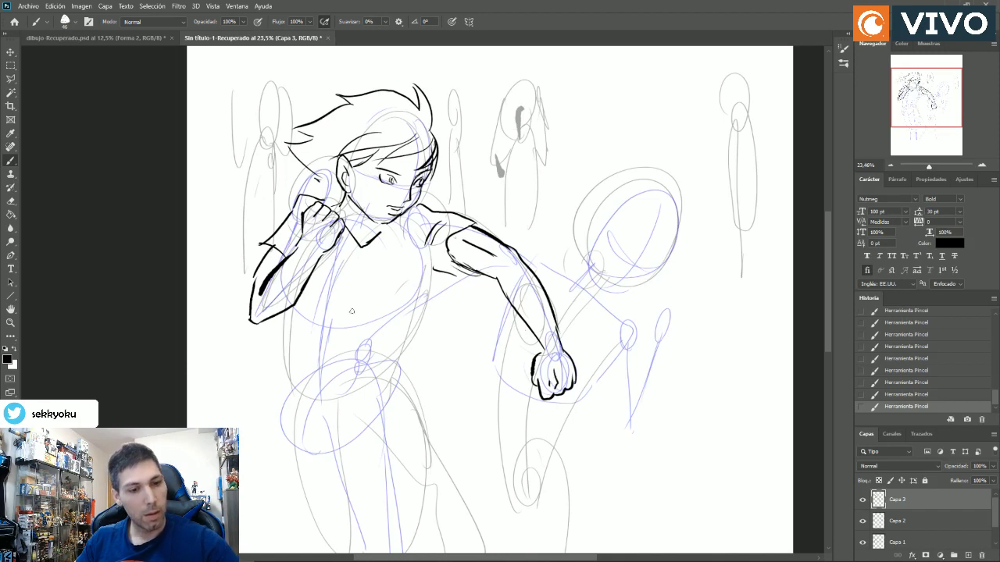
# Ink the left figure's shirt with both side edges, long diagonal folds across the torso and a curved, flaring hem.
pyautogui.moveTo(421, 270); pyautogui.dragTo(394, 331)
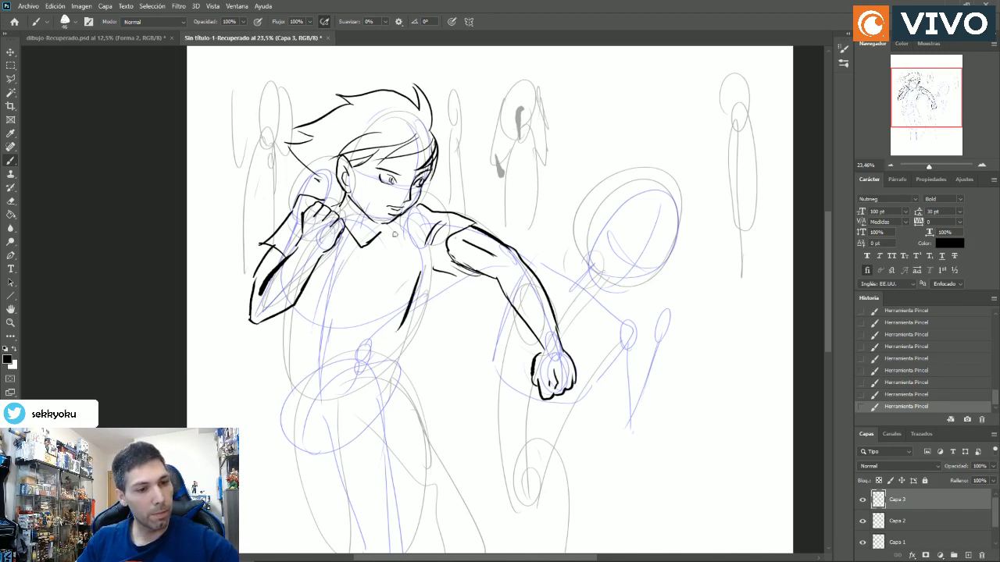
pyautogui.moveTo(395, 234); pyautogui.dragTo(323, 320)
pyautogui.moveTo(391, 262); pyautogui.dragTo(333, 353)
pyautogui.moveTo(407, 340)
pyautogui.mouseDown()
pyautogui.moveTo(389, 373)
pyautogui.moveTo(325, 404)
pyautogui.moveTo(233, 405)
pyautogui.mouseUp()
pyautogui.moveTo(266, 324); pyautogui.dragTo(234, 394)
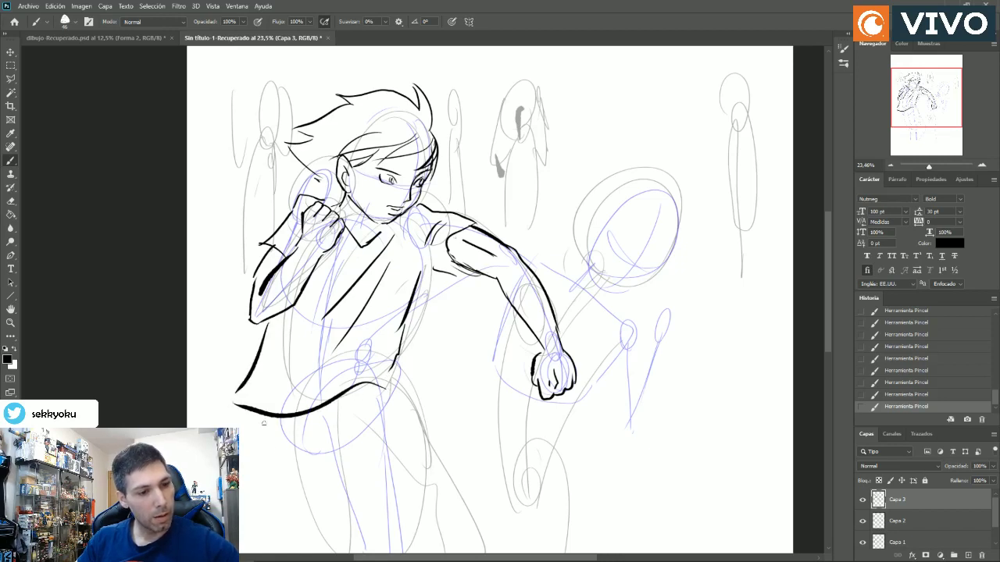
# Ink the waistband below the raised shirt hem and fill it with short ribbing lines.
pyautogui.moveTo(384, 387); pyautogui.dragTo(386, 400)
pyautogui.moveTo(387, 400); pyautogui.dragTo(314, 420)
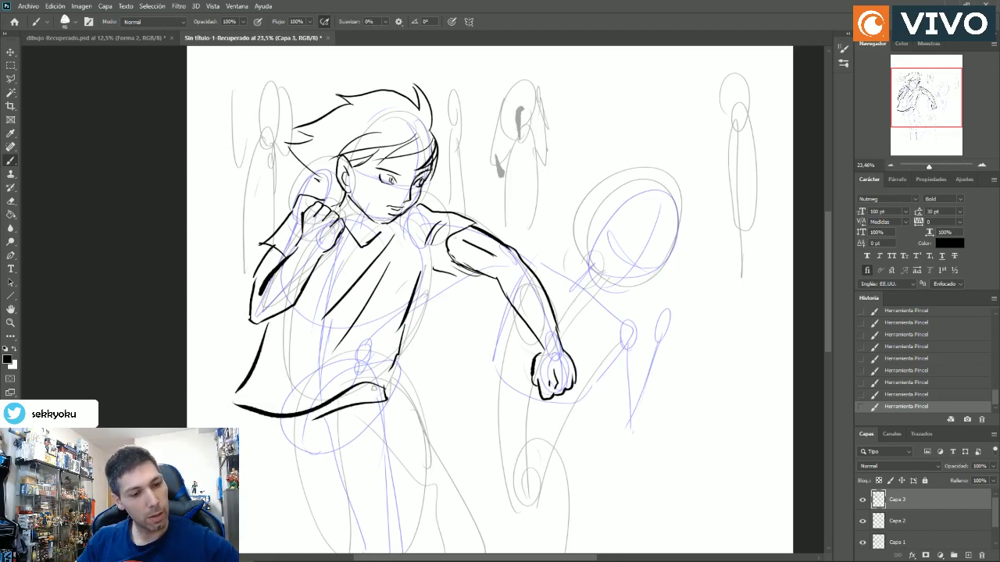
pyautogui.moveTo(374, 388); pyautogui.dragTo(374, 402)
pyautogui.moveTo(365, 389); pyautogui.dragTo(354, 404)
pyautogui.moveTo(345, 392); pyautogui.dragTo(341, 412)
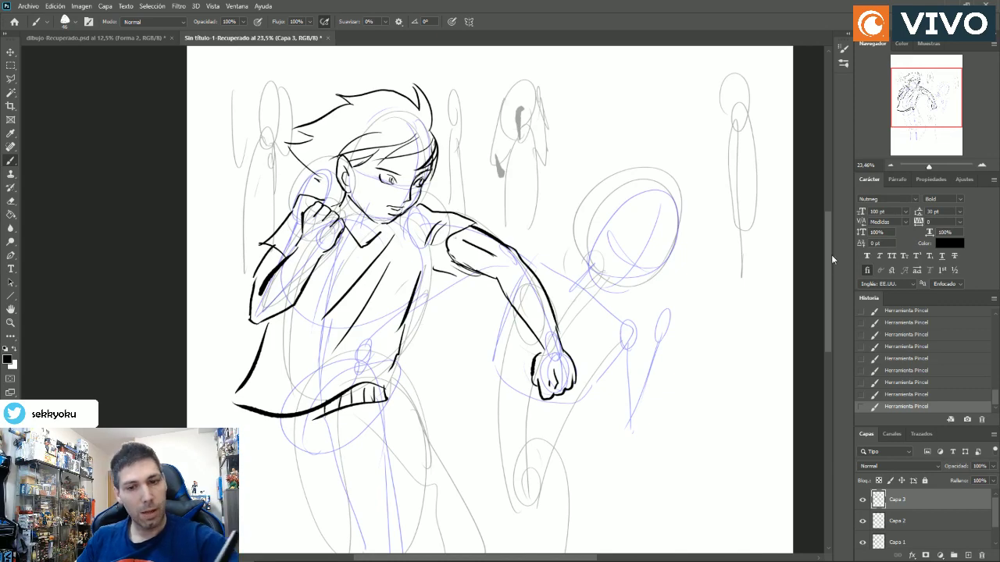
# Ink the left figure's shorts with a side panel, folds and a curved leg opening, and outline the lower leg beneath.
pyautogui.scroll(-3, 421, 325)
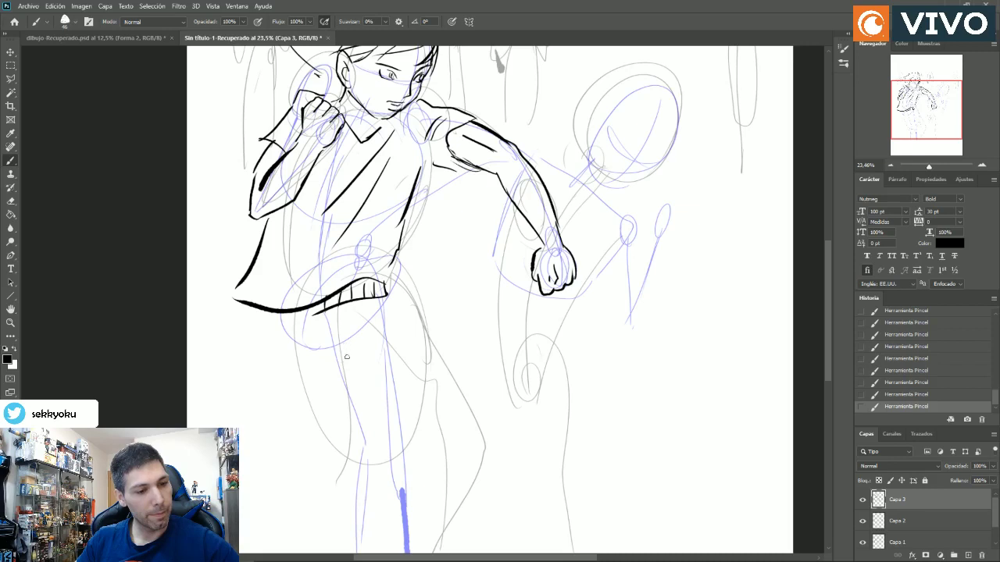
pyautogui.moveTo(342, 328); pyautogui.dragTo(344, 430)
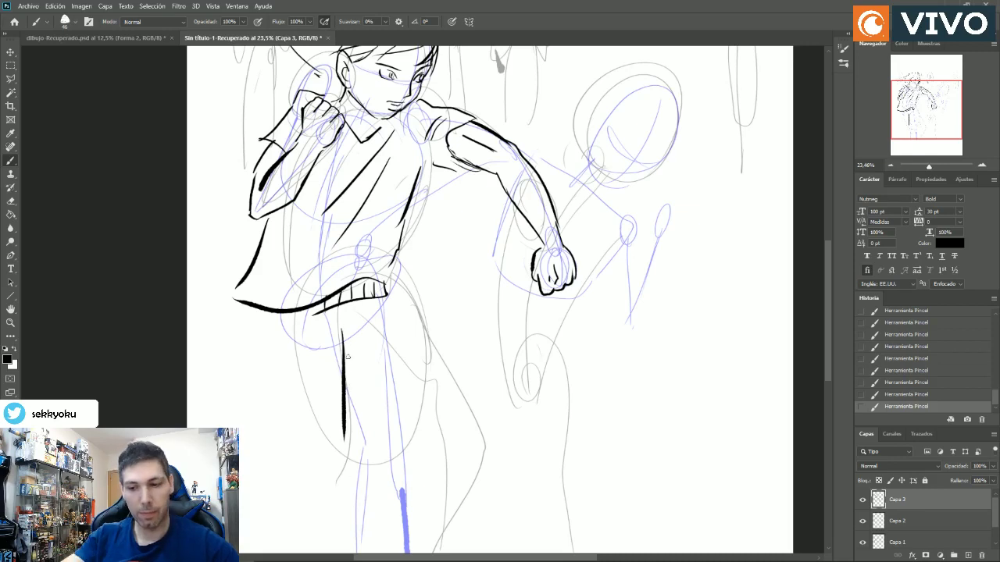
pyautogui.hotkey('ctrl', 'z')
pyautogui.moveTo(334, 311); pyautogui.dragTo(348, 398)
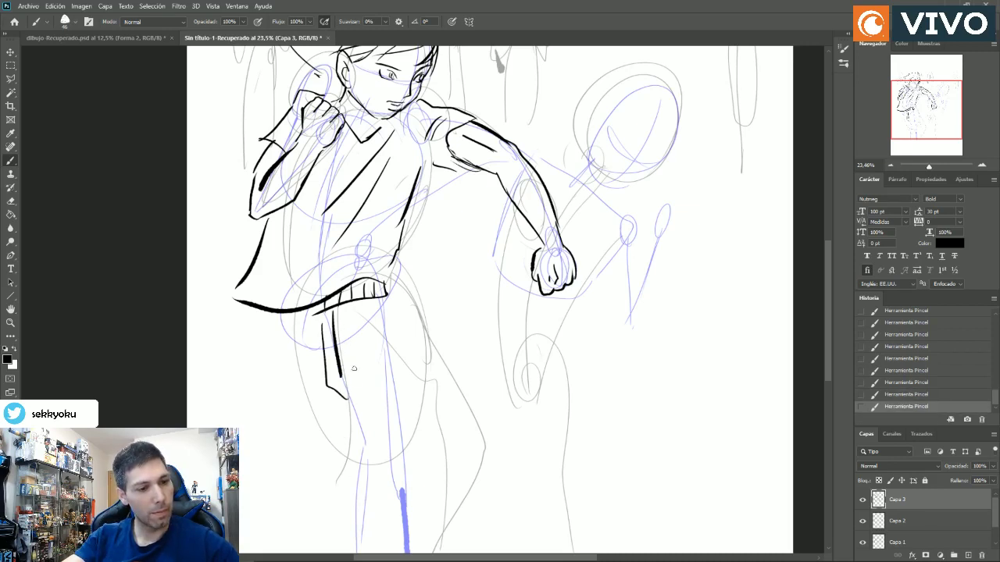
pyautogui.moveTo(372, 335); pyautogui.dragTo(348, 382)
pyautogui.moveTo(369, 383); pyautogui.dragTo(348, 396)
pyautogui.moveTo(389, 296)
pyautogui.mouseDown()
pyautogui.moveTo(421, 455)
pyautogui.moveTo(338, 443)
pyautogui.mouseUp()
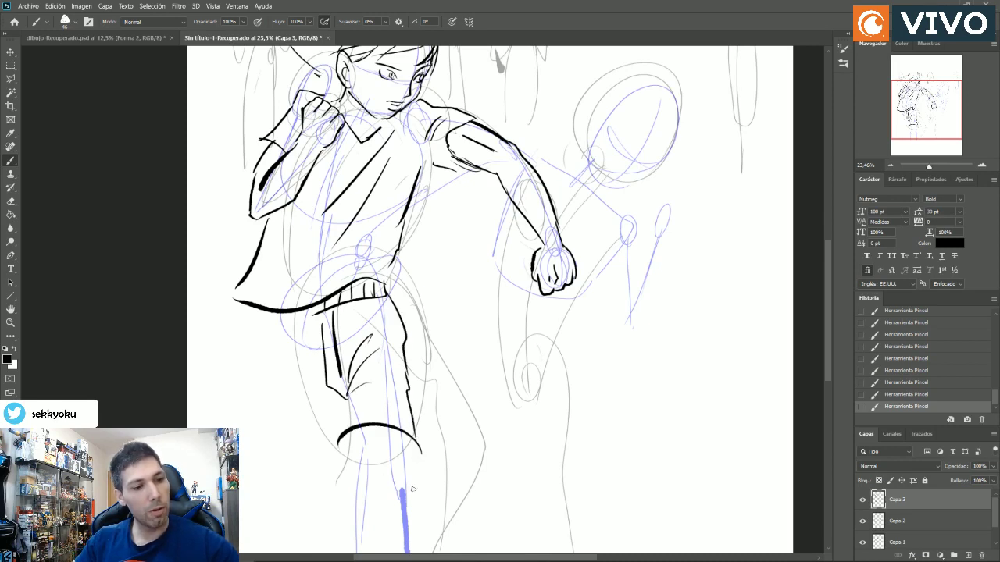
pyautogui.moveTo(403, 435); pyautogui.dragTo(416, 551)
pyautogui.moveTo(356, 428); pyautogui.dragTo(383, 548)
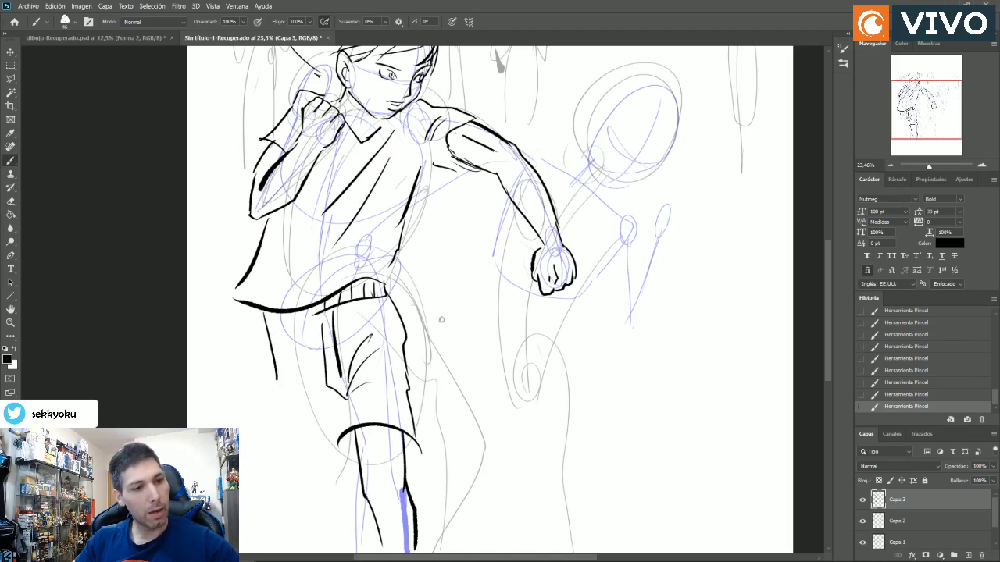
# Ink the right figure's nose, squinting eyes, frowning eyebrows and cheek curve in black over the tilted head guide.
pyautogui.moveTo(826, 306); pyautogui.dragTo(827, 253)
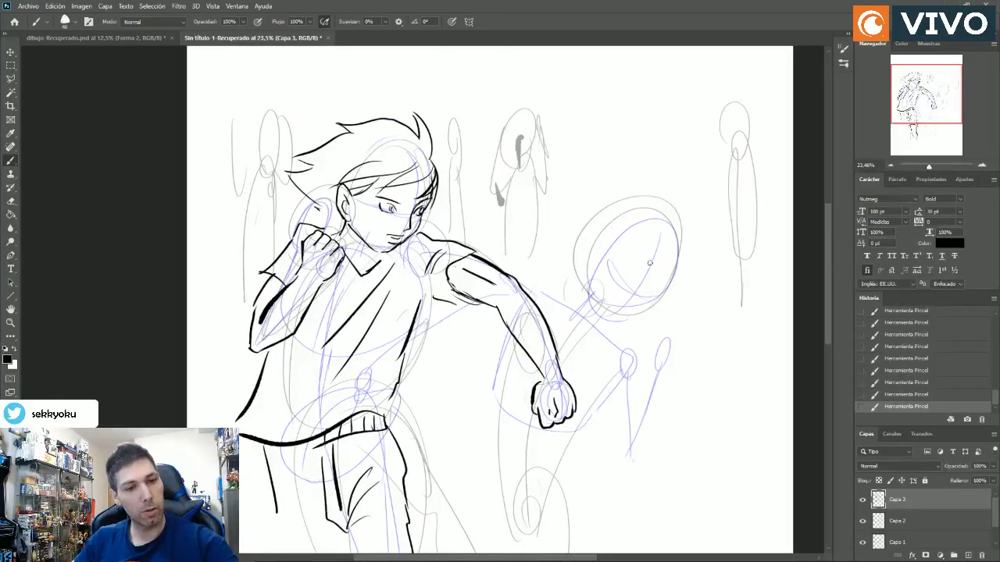
pyautogui.moveTo(645, 273); pyautogui.dragTo(639, 296)
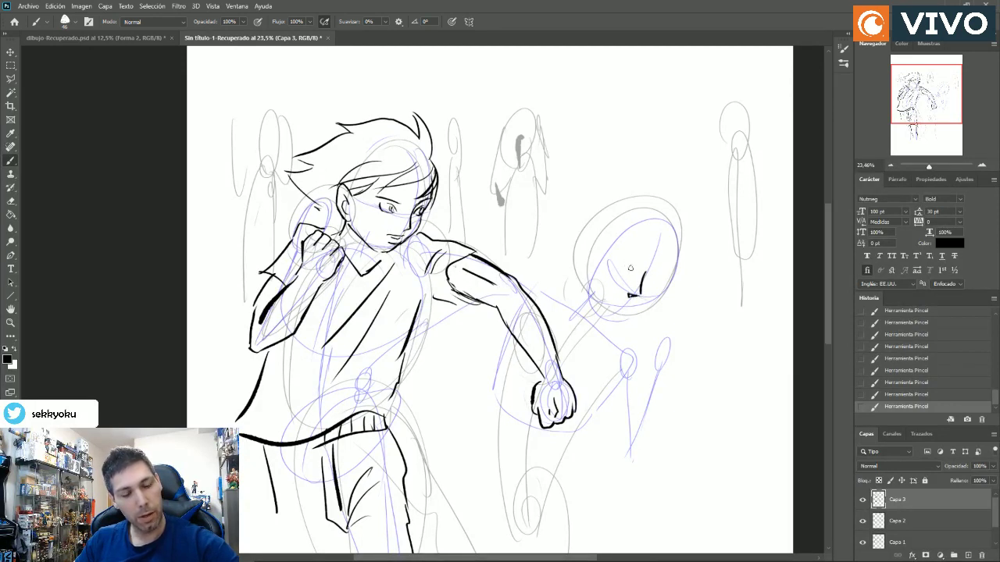
pyautogui.moveTo(628, 265)
pyautogui.mouseDown()
pyautogui.moveTo(616, 260)
pyautogui.moveTo(657, 292)
pyautogui.moveTo(646, 287)
pyautogui.mouseUp()
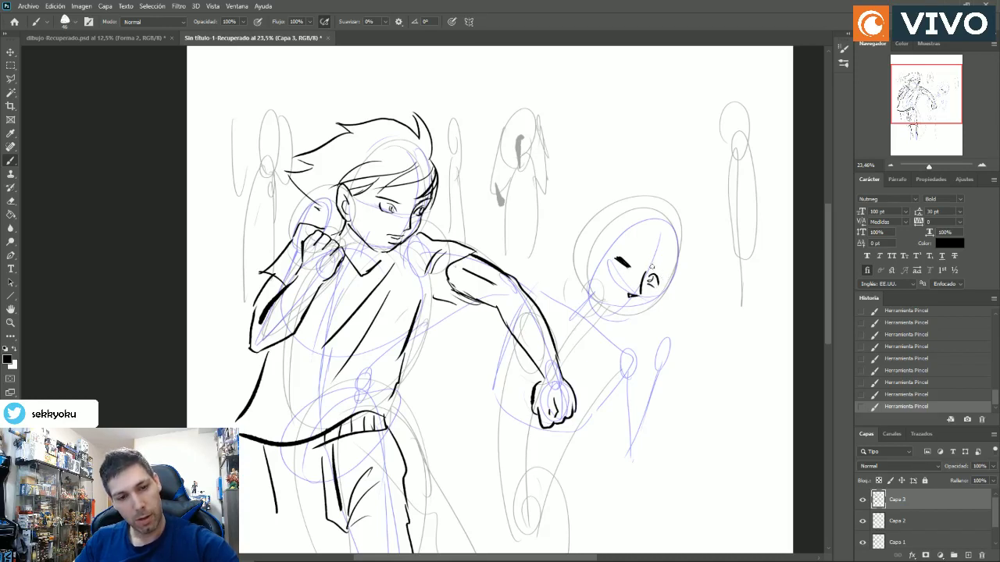
pyautogui.moveTo(651, 267)
pyautogui.mouseDown()
pyautogui.moveTo(663, 272)
pyautogui.moveTo(626, 248)
pyautogui.moveTo(608, 301)
pyautogui.mouseUp()
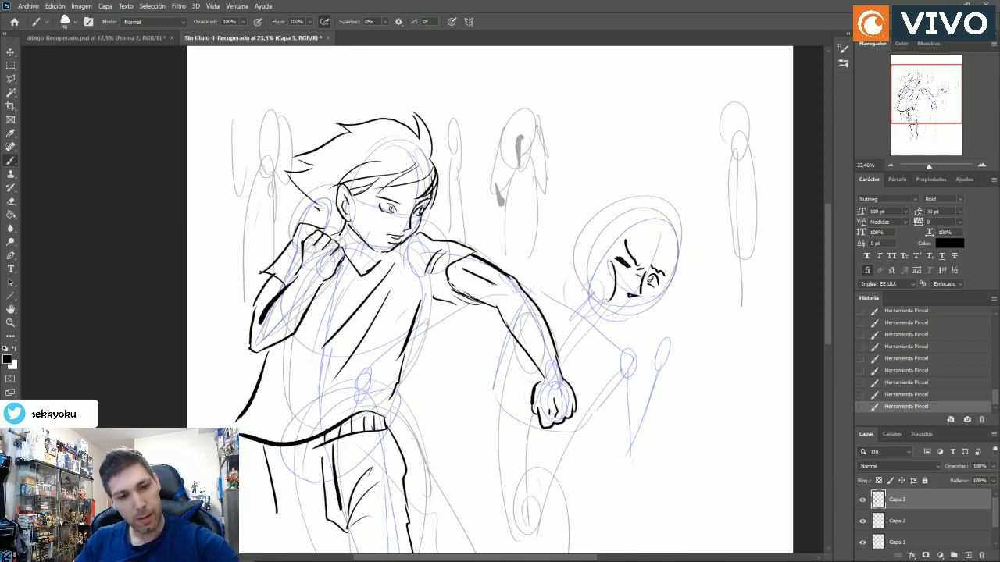
# Hatch the right figure's struck cheek, ink the grimacing mouth with flying droplets, and outline the face edge, jaw and neck.
pyautogui.moveTo(610, 265); pyautogui.dragTo(597, 293)
pyautogui.moveTo(637, 303)
pyautogui.mouseDown()
pyautogui.moveTo(617, 313)
pyautogui.moveTo(647, 324)
pyautogui.mouseUp()
pyautogui.moveTo(656, 329); pyautogui.dragTo(658, 338)
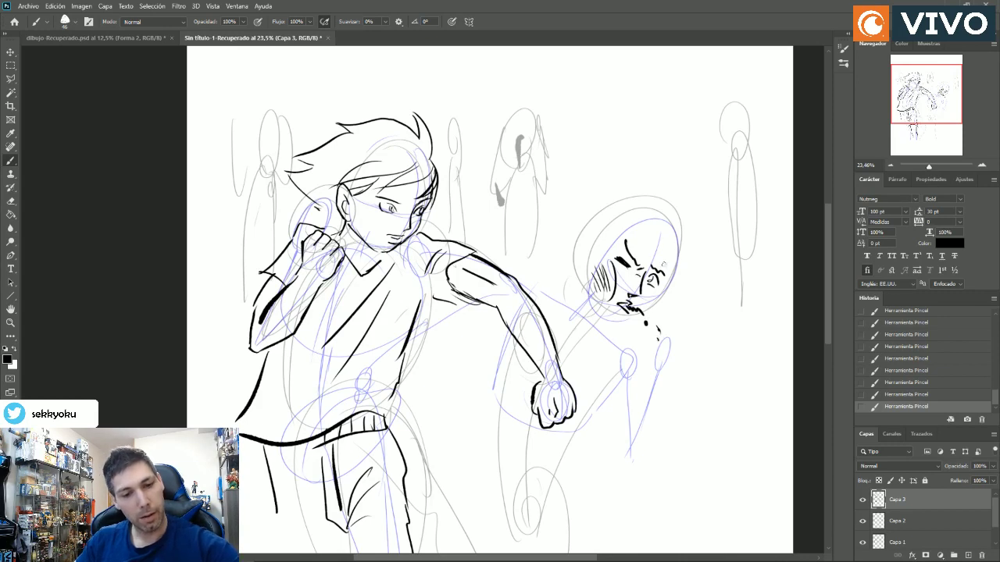
pyautogui.moveTo(664, 320); pyautogui.dragTo(678, 325)
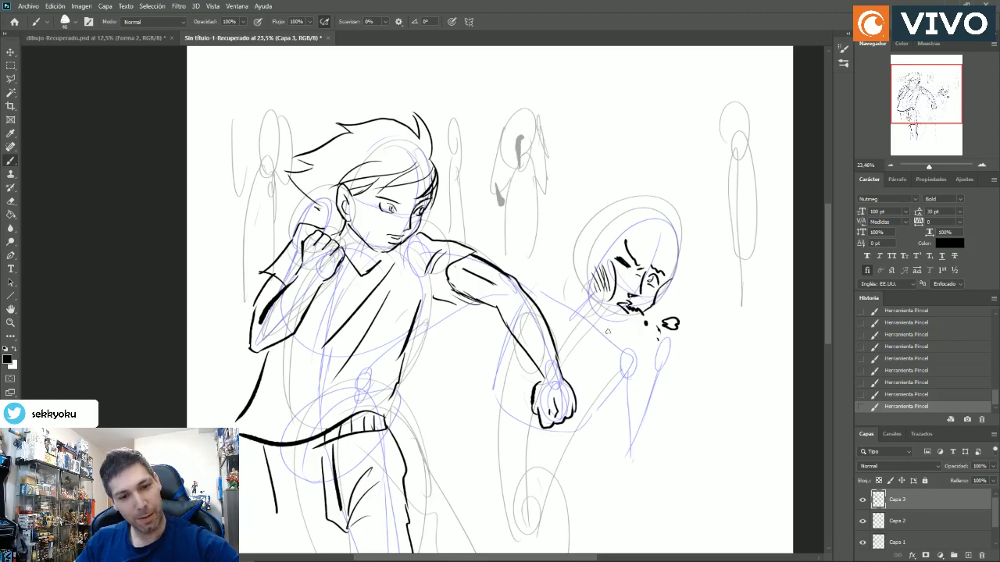
pyautogui.moveTo(635, 316)
pyautogui.mouseDown()
pyautogui.moveTo(593, 337)
pyautogui.moveTo(610, 330)
pyautogui.moveTo(581, 301)
pyautogui.mouseUp()
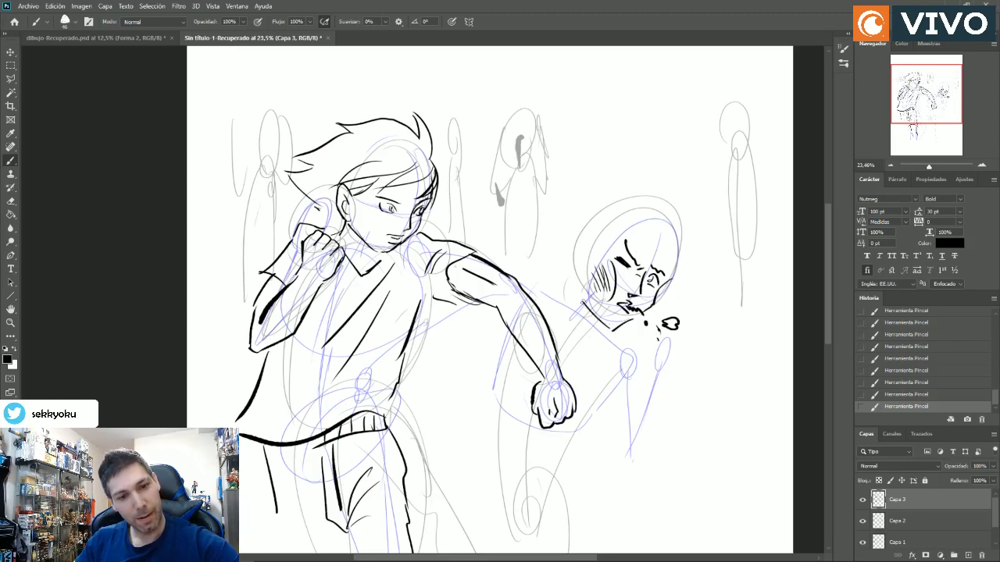
# Ink the right figure's hair with a swept fringe, side strands beside the face and the contour behind the cheek.
pyautogui.moveTo(585, 237)
pyautogui.mouseDown()
pyautogui.moveTo(570, 249)
pyautogui.moveTo(569, 270)
pyautogui.mouseUp()
pyautogui.moveTo(683, 251)
pyautogui.mouseDown()
pyautogui.moveTo(625, 260)
pyautogui.moveTo(587, 222)
pyautogui.moveTo(585, 244)
pyautogui.mouseUp()
pyautogui.moveTo(608, 241); pyautogui.dragTo(587, 249)
pyautogui.moveTo(682, 255); pyautogui.dragTo(658, 281)
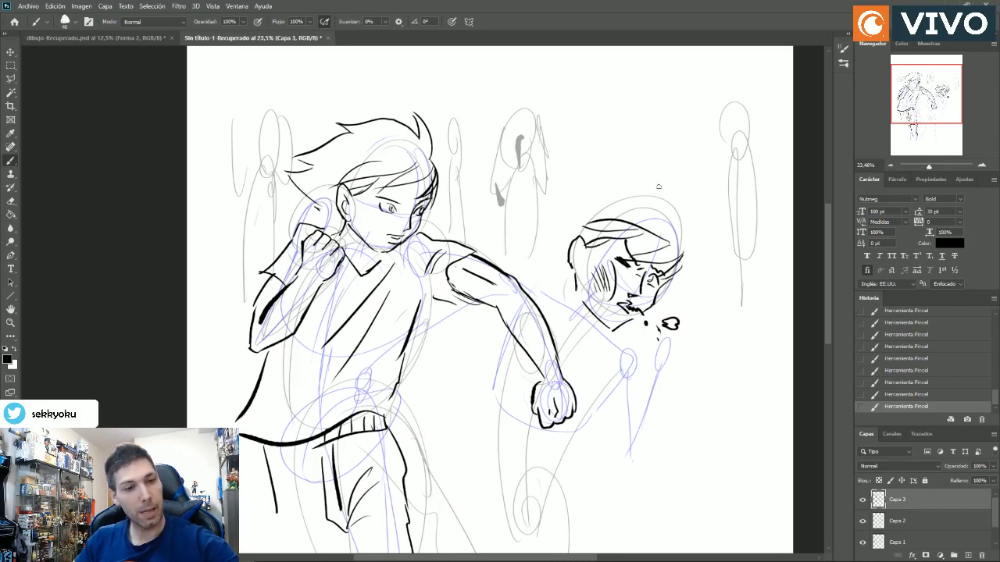
# Select the right figure's inked head and flying droplets with a closed polygonal lasso outline.
pyautogui.moveTo(928, 167); pyautogui.dragTo(928, 166)
pyautogui.click(11, 78)
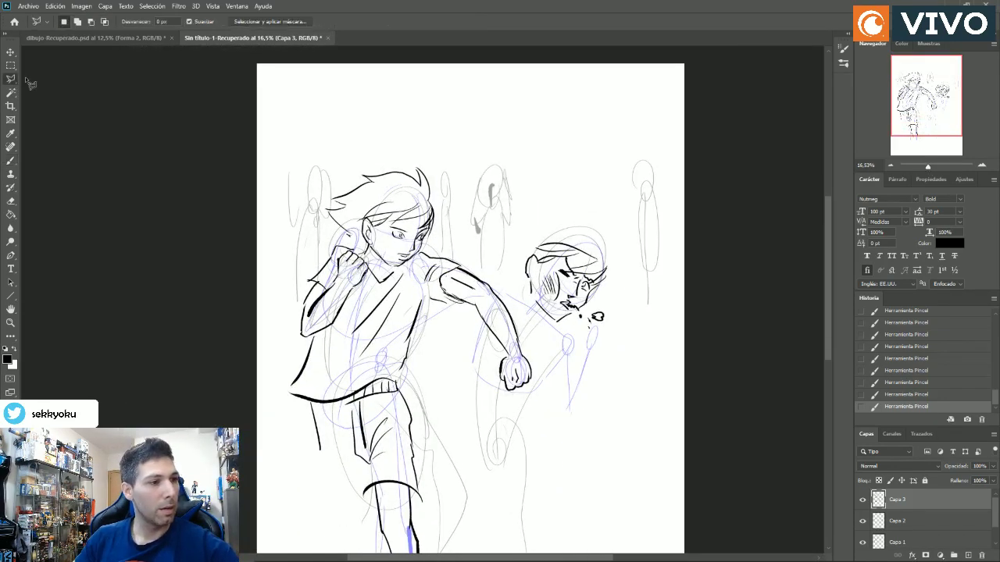
pyautogui.click(547, 220)
pyautogui.click(596, 232)
pyautogui.click(620, 267)
pyautogui.click(602, 296)
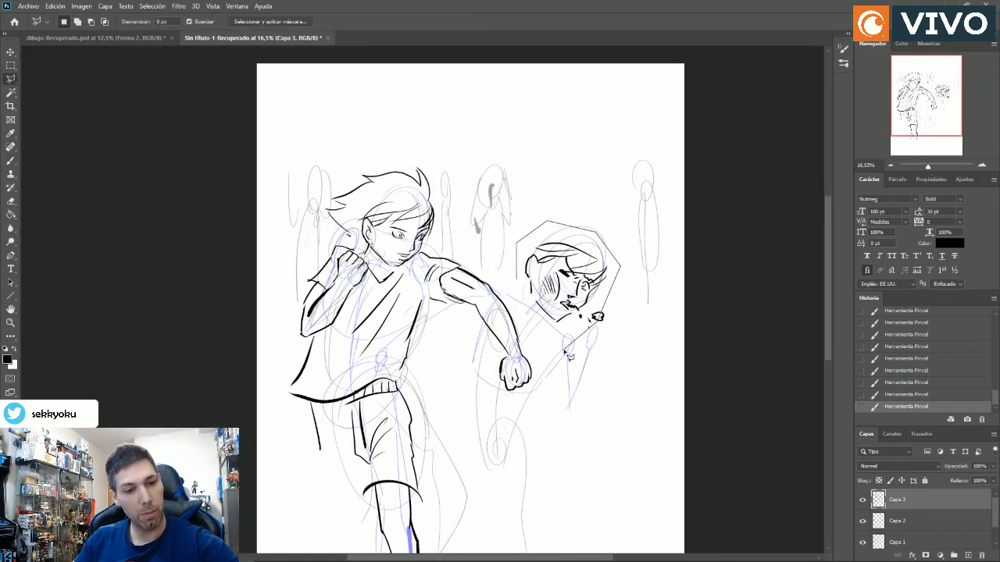
pyautogui.click(617, 309)
pyautogui.click(605, 338)
pyautogui.click(566, 342)
pyautogui.click(528, 317)
pyautogui.click(516, 283)
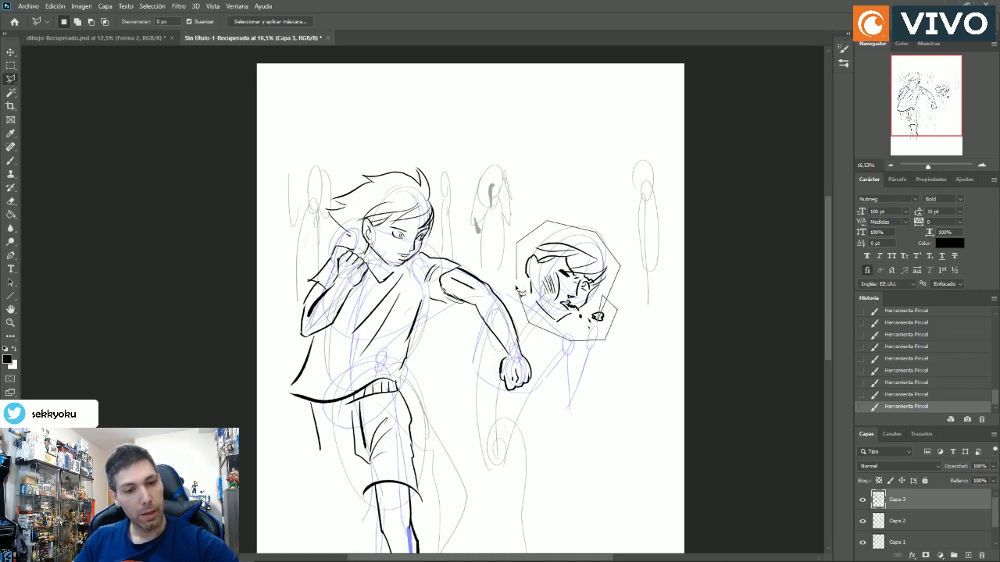
pyautogui.doubleClick(516, 248)
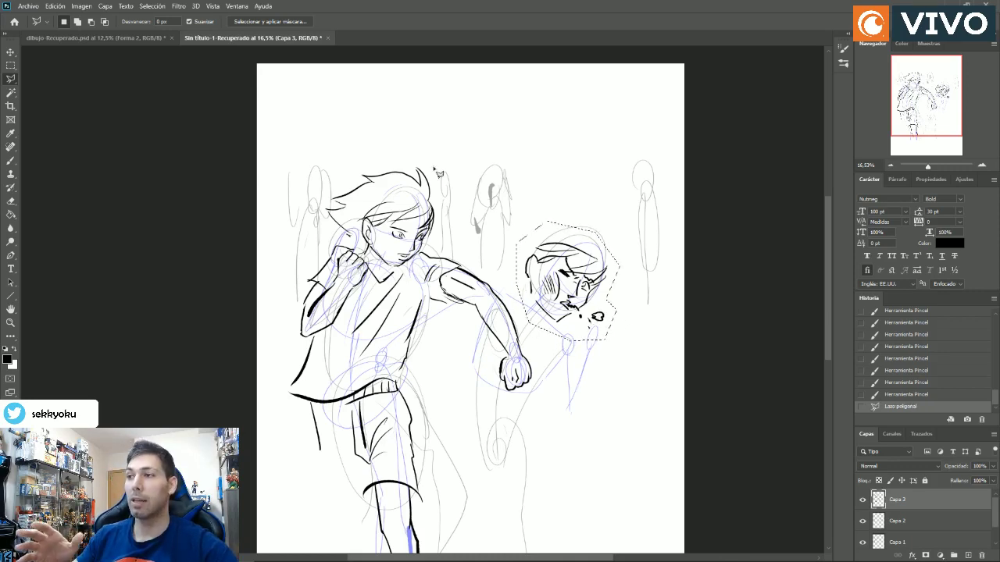
# Free-transform the selected head to make it slightly smaller, shift it slightly up, apply the change and deselect.
pyautogui.click(29, 6)
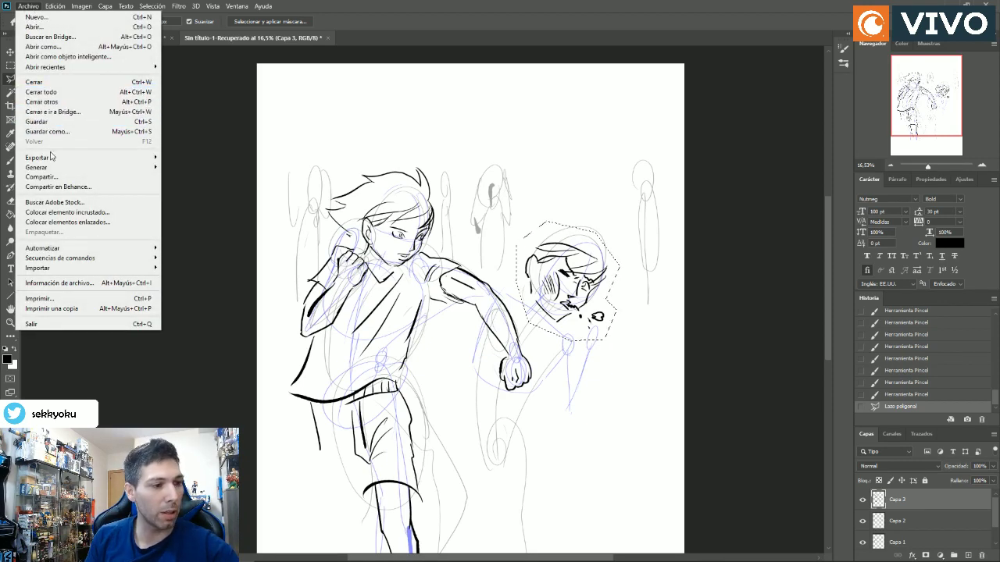
pyautogui.moveTo(55, 6)
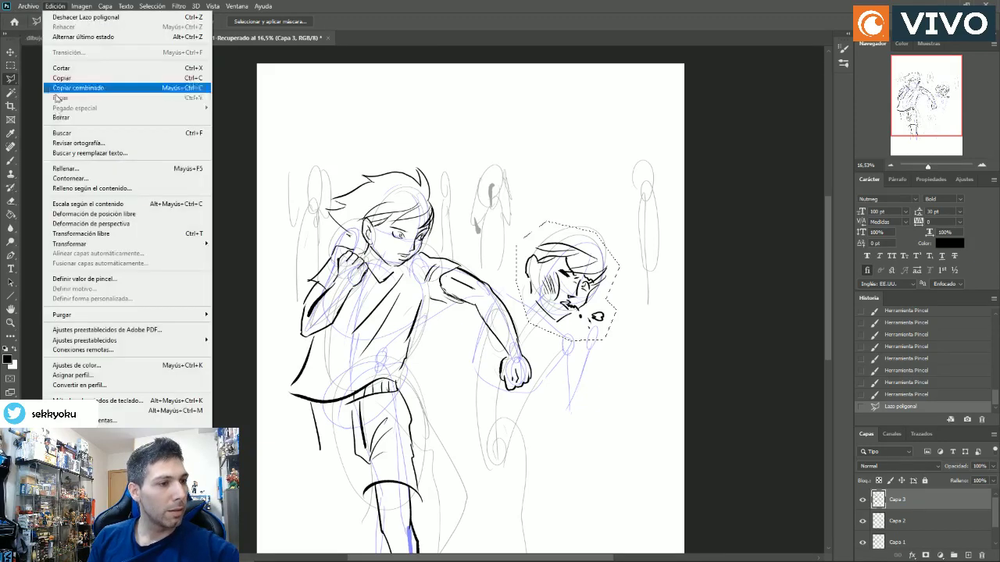
pyautogui.click(67, 235)
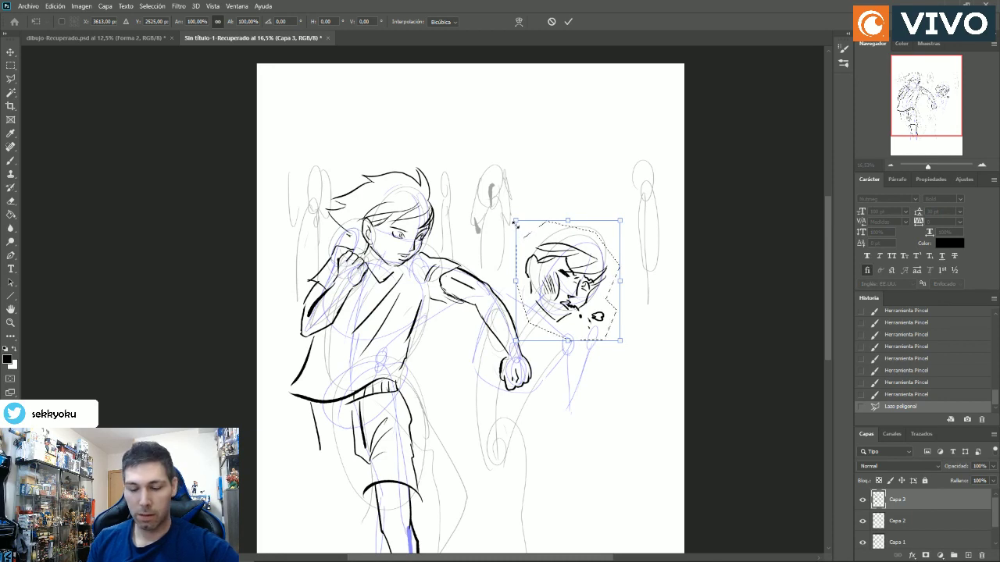
pyautogui.moveTo(513, 222); pyautogui.dragTo(532, 231)
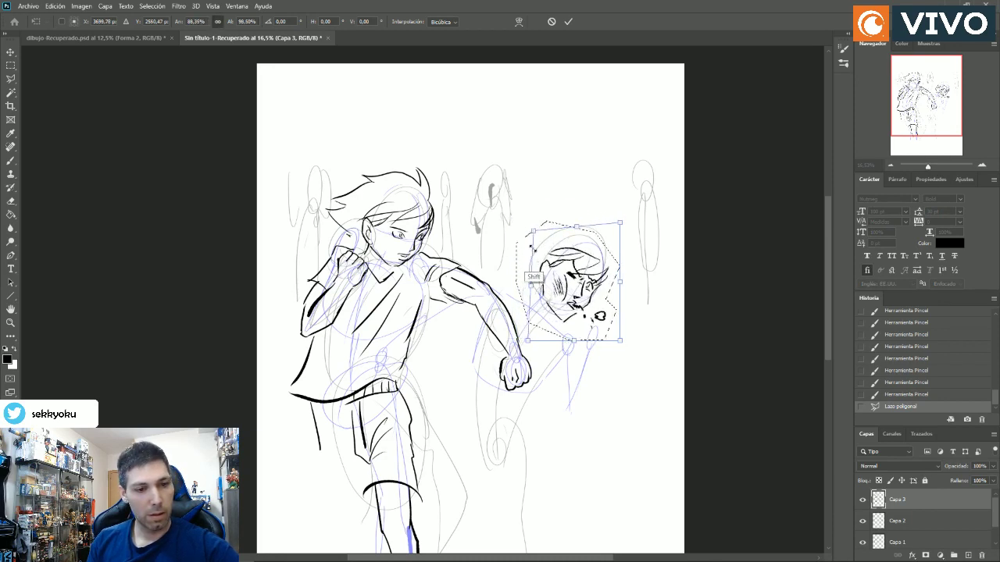
pyautogui.moveTo(548, 287); pyautogui.dragTo(549, 278)
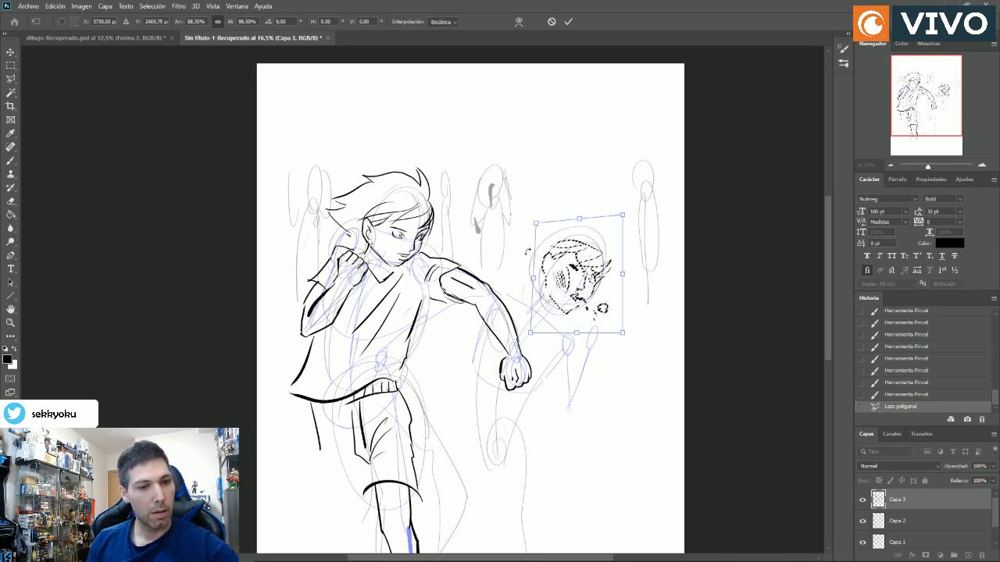
pyautogui.click(11, 65)
pyautogui.hotkey('ctrl', 'd')
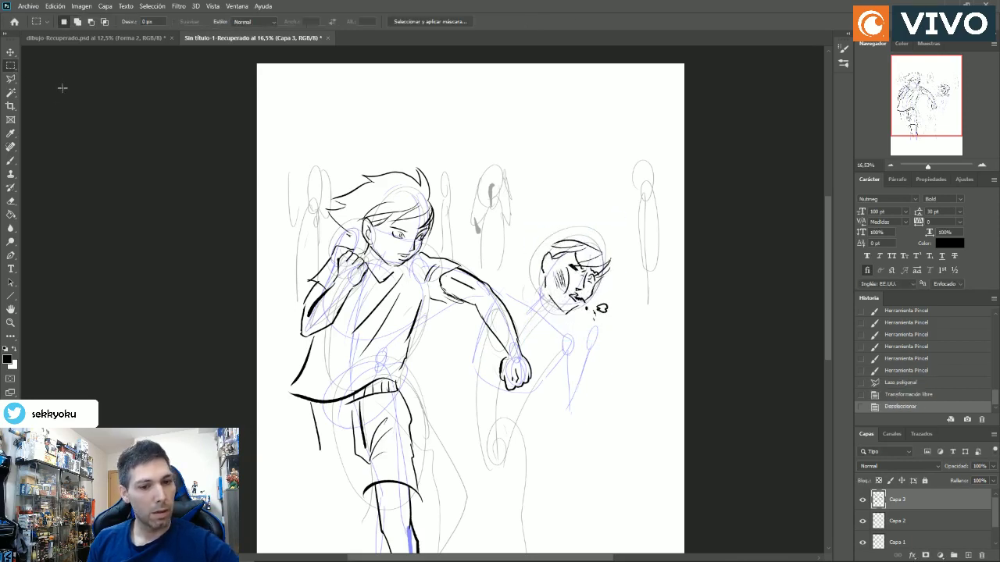
# Ink the right figure's windblown hair with spiky strands behind the ear and thick strokes over the crown.
pyautogui.click(11, 160)
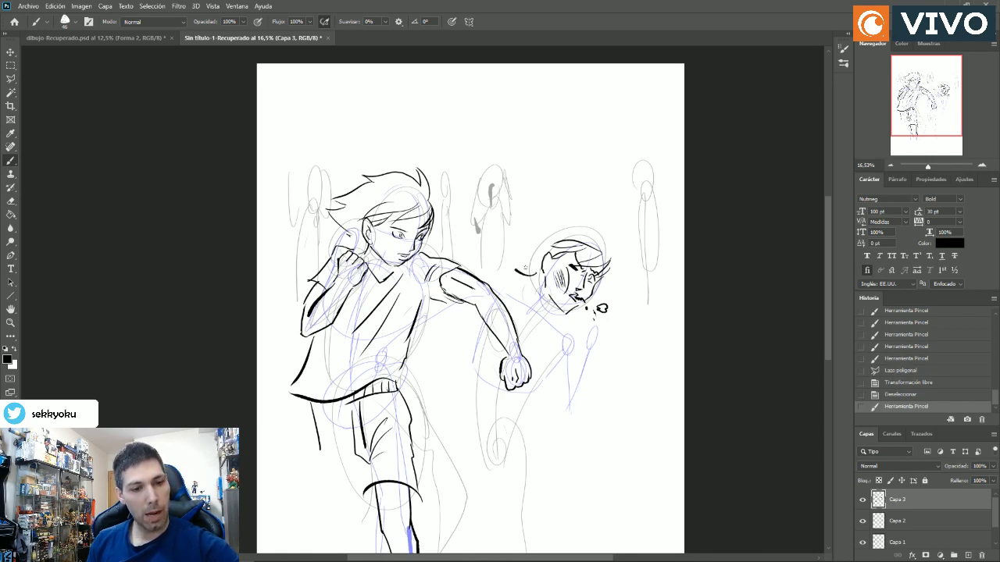
pyautogui.moveTo(533, 272)
pyautogui.mouseDown()
pyautogui.moveTo(502, 249)
pyautogui.moveTo(529, 246)
pyautogui.moveTo(533, 234)
pyautogui.moveTo(519, 217)
pyautogui.moveTo(556, 225)
pyautogui.moveTo(551, 211)
pyautogui.moveTo(607, 249)
pyautogui.moveTo(587, 223)
pyautogui.moveTo(610, 232)
pyautogui.moveTo(613, 263)
pyautogui.mouseUp()
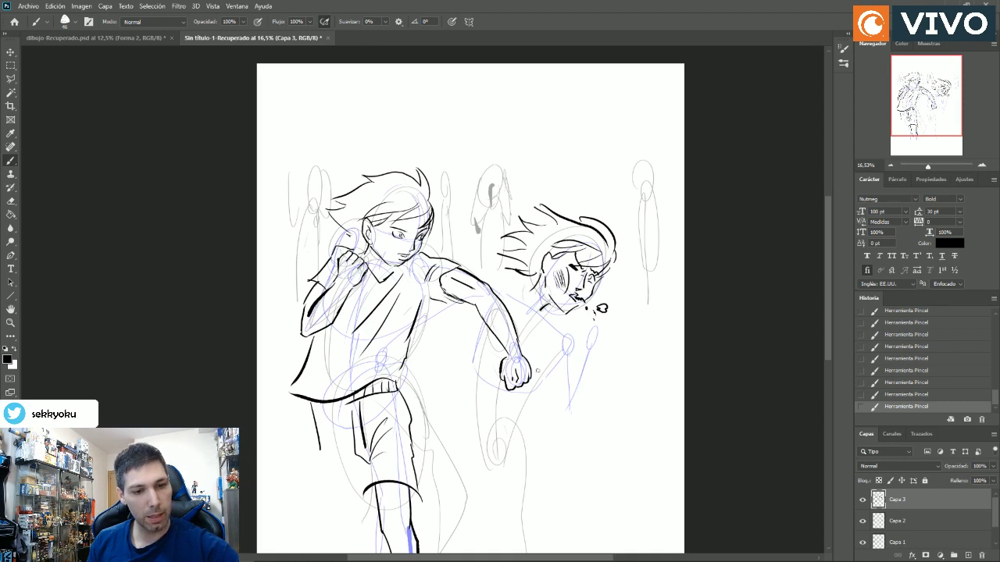
# Ink the right figure's raised fist and bent forearm, plus the shirt's collar, shoulder, sleeve and folds.
pyautogui.moveTo(581, 348); pyautogui.dragTo(581, 336)
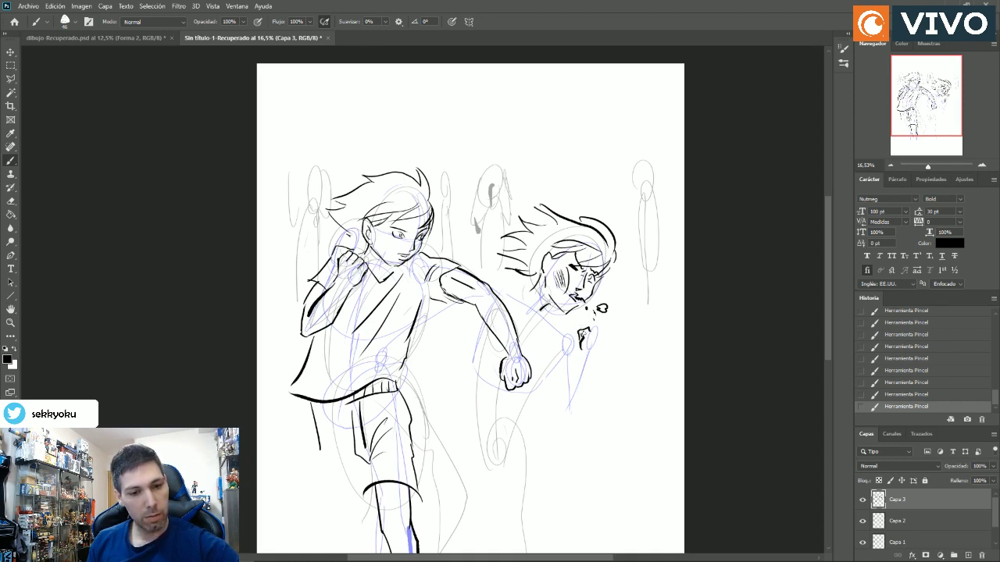
pyautogui.moveTo(585, 320)
pyautogui.mouseDown()
pyautogui.moveTo(596, 322)
pyautogui.moveTo(578, 410)
pyautogui.mouseUp()
pyautogui.moveTo(581, 351)
pyautogui.mouseDown()
pyautogui.moveTo(558, 394)
pyautogui.moveTo(579, 341)
pyautogui.moveTo(507, 285)
pyautogui.mouseUp()
pyautogui.moveTo(569, 370); pyautogui.dragTo(547, 381)
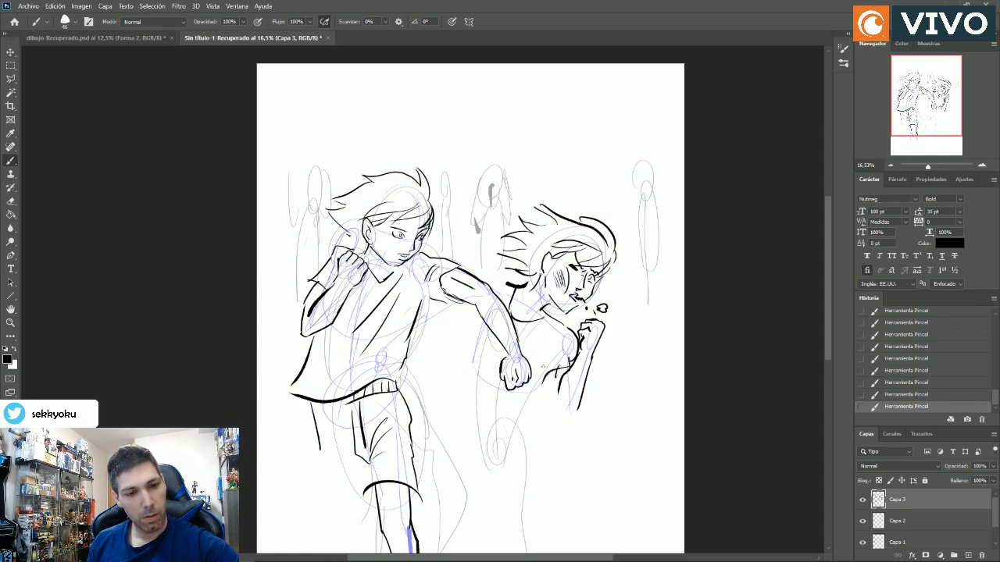
pyautogui.moveTo(556, 342); pyautogui.dragTo(537, 374)
pyautogui.moveTo(578, 403)
pyautogui.mouseDown()
pyautogui.moveTo(567, 421)
pyautogui.moveTo(545, 414)
pyautogui.mouseUp()
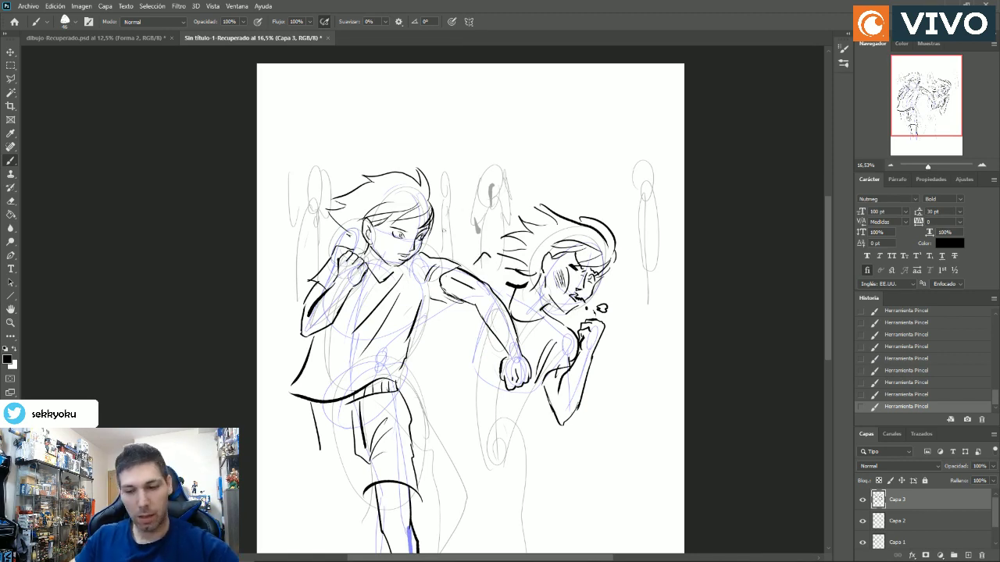
pyautogui.hotkey('ctrl', 'z')
# Ink the right figure's other arm with sleeve and fist across the left figure's waist, plus the shirt's sides and curved hem.
pyautogui.moveTo(444, 302); pyautogui.dragTo(456, 352)
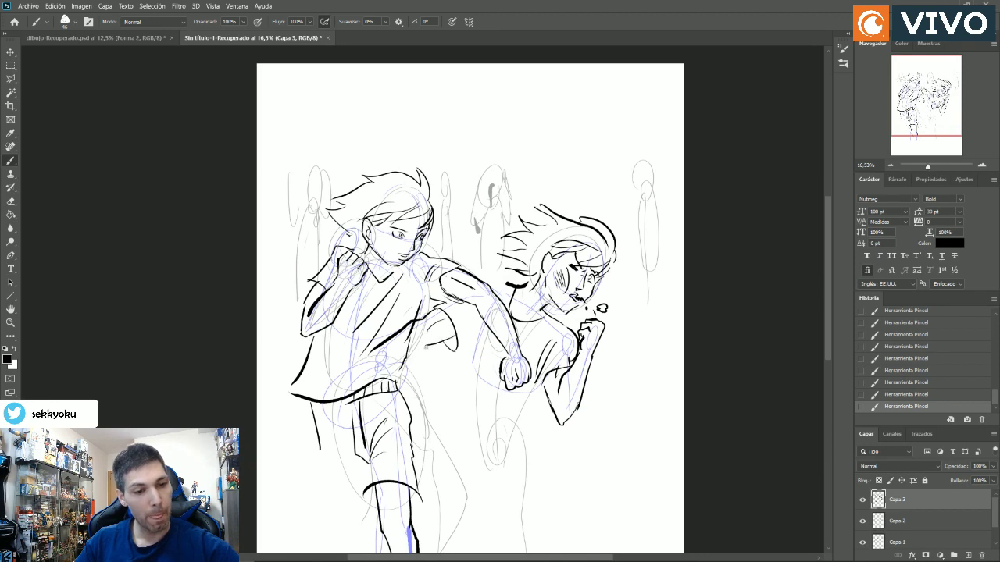
pyautogui.moveTo(368, 366)
pyautogui.mouseDown()
pyautogui.moveTo(369, 383)
pyautogui.moveTo(346, 388)
pyautogui.moveTo(349, 359)
pyautogui.moveTo(348, 379)
pyautogui.mouseUp()
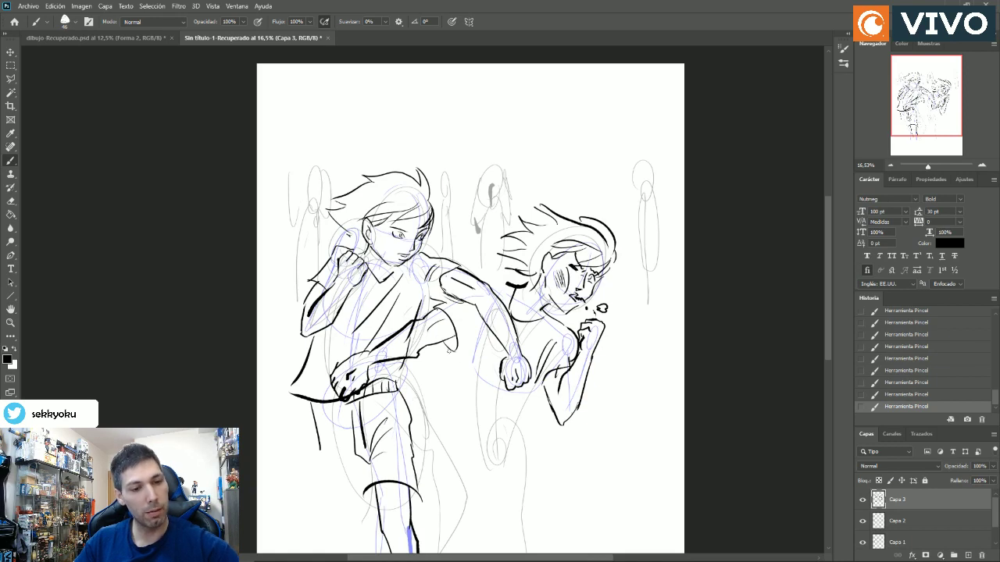
pyautogui.moveTo(449, 349)
pyautogui.mouseDown()
pyautogui.moveTo(469, 354)
pyautogui.moveTo(457, 397)
pyautogui.mouseUp()
pyautogui.moveTo(466, 348); pyautogui.dragTo(441, 420)
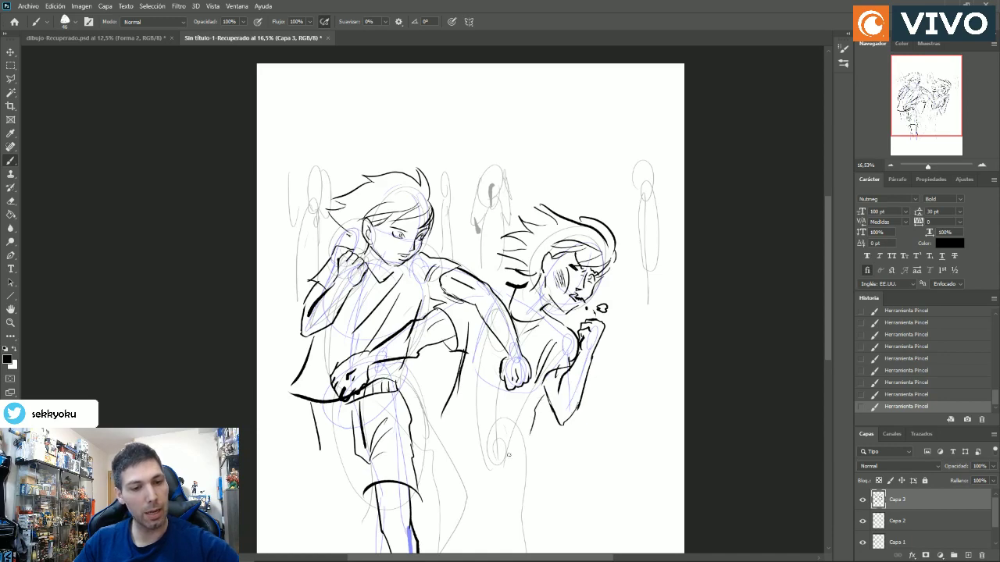
pyautogui.moveTo(452, 426); pyautogui.dragTo(512, 444)
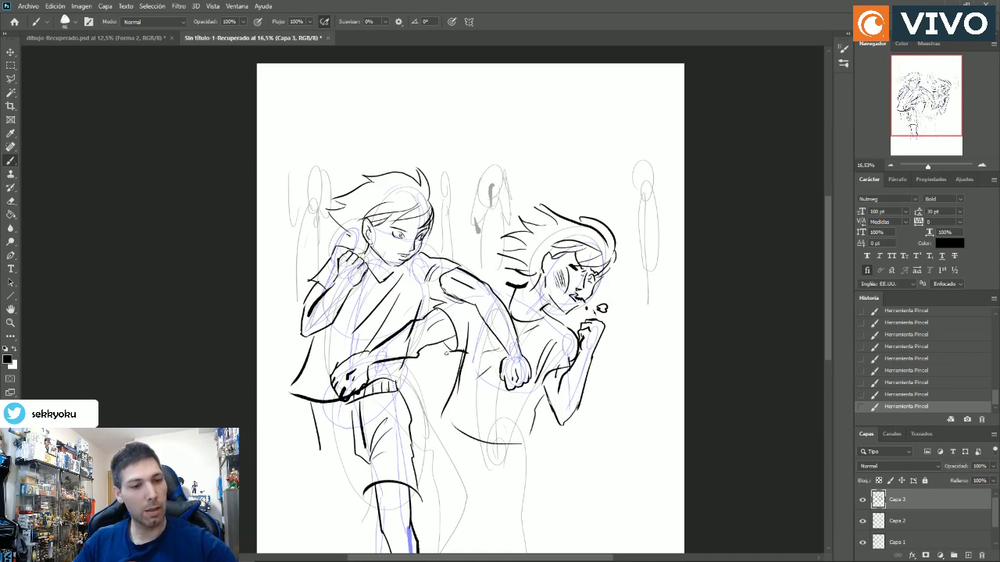
# Ink the small background onlooker between the fighters, with hands held to the face and a loose shirt.
pyautogui.moveTo(931, 166); pyautogui.dragTo(927, 166)
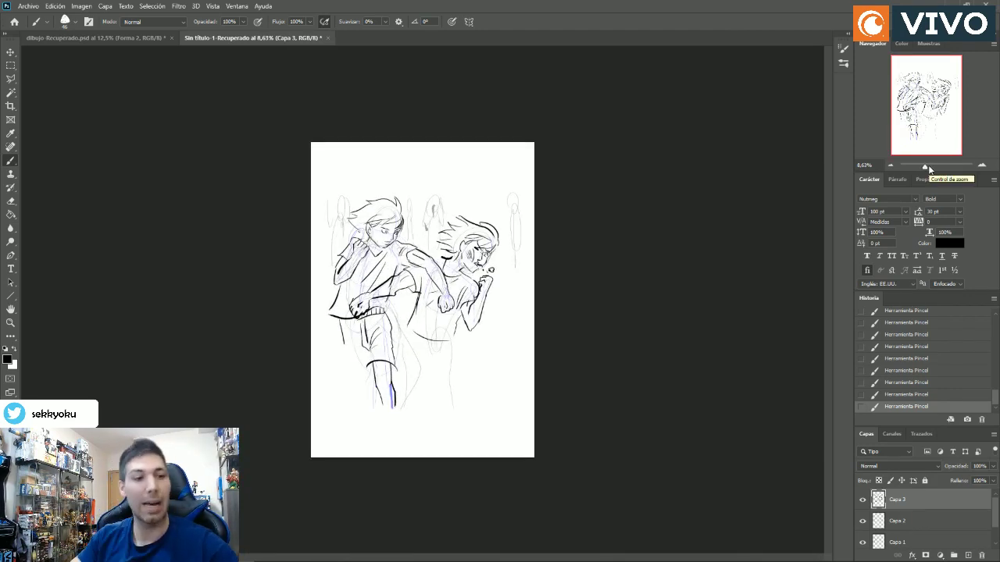
pyautogui.click(10, 321)
pyautogui.click(430, 209)
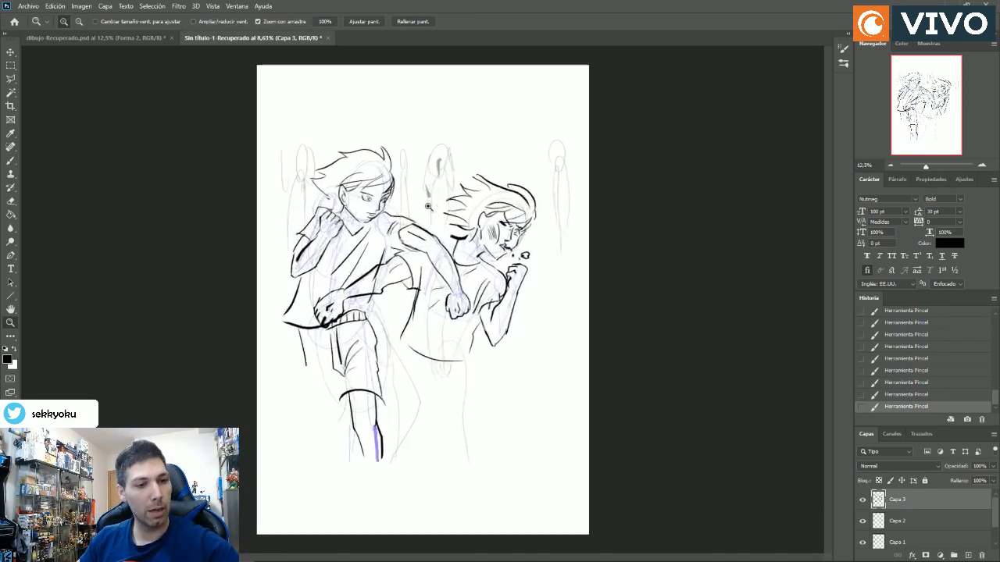
pyautogui.press('b')
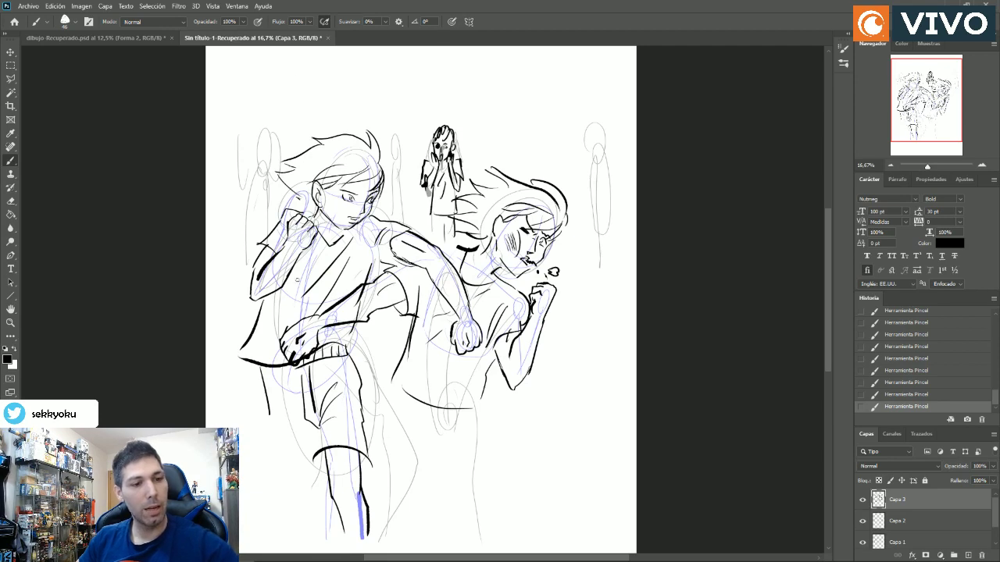
# Lower the opacity of layer Capa 3 to 52% and hide the sketch layers Capa 2 and Capa 1.
pyautogui.moveTo(927, 166); pyautogui.dragTo(927, 168)
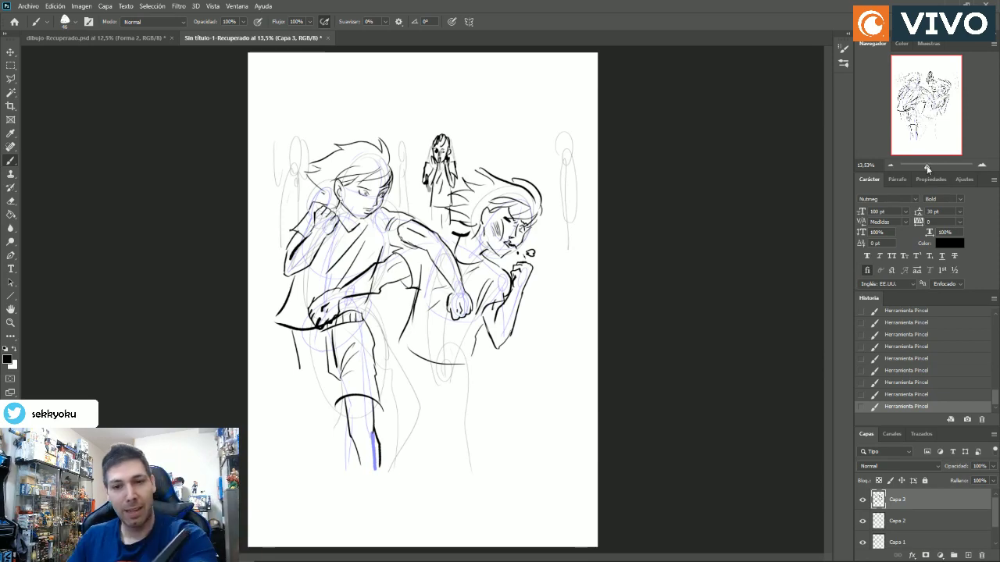
pyautogui.moveTo(927, 169); pyautogui.dragTo(928, 167)
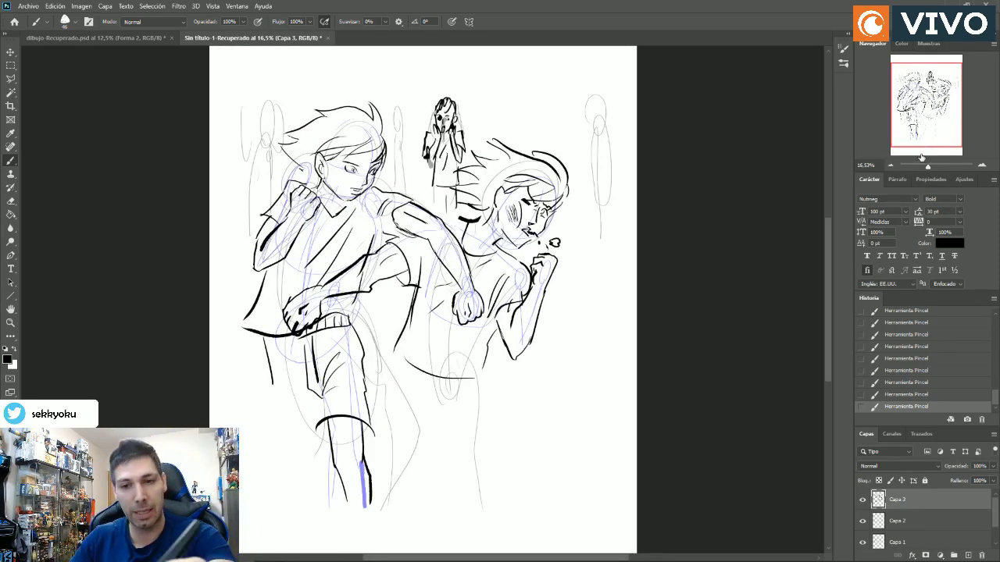
pyautogui.moveTo(928, 166); pyautogui.dragTo(927, 165)
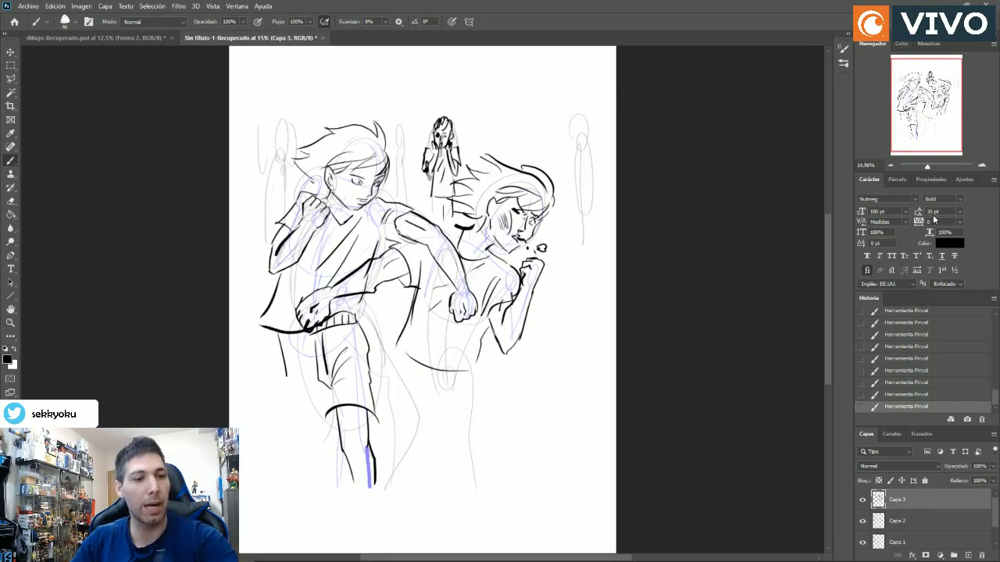
pyautogui.click(10, 322)
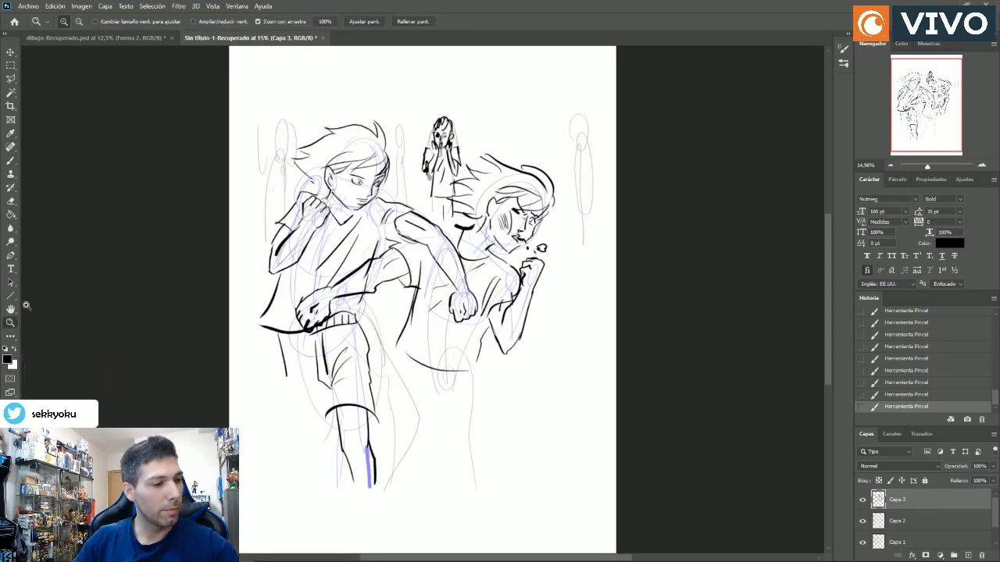
pyautogui.click(992, 466)
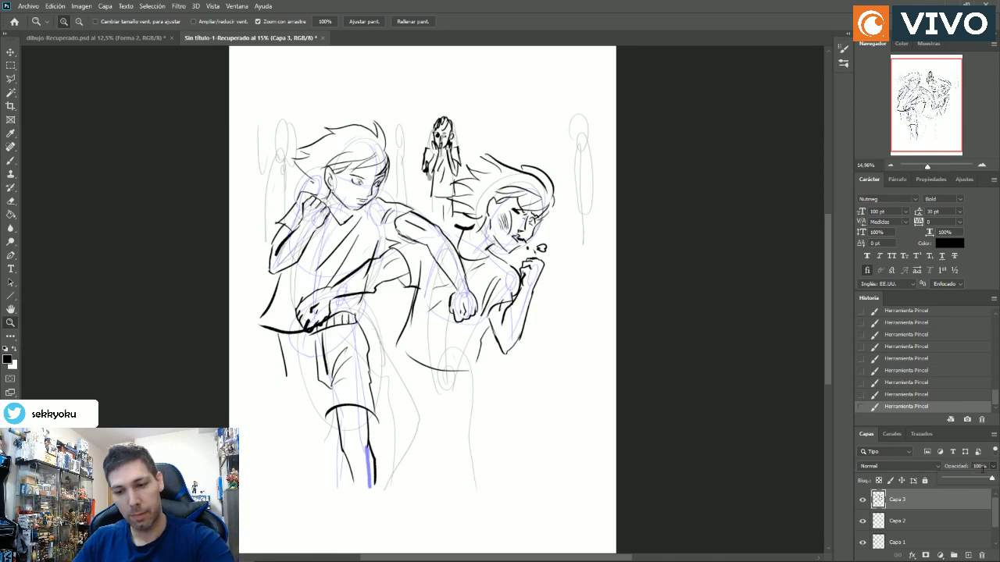
pyautogui.moveTo(977, 481); pyautogui.dragTo(969, 480)
pyautogui.click(862, 522)
pyautogui.moveTo(862, 528); pyautogui.dragTo(863, 541)
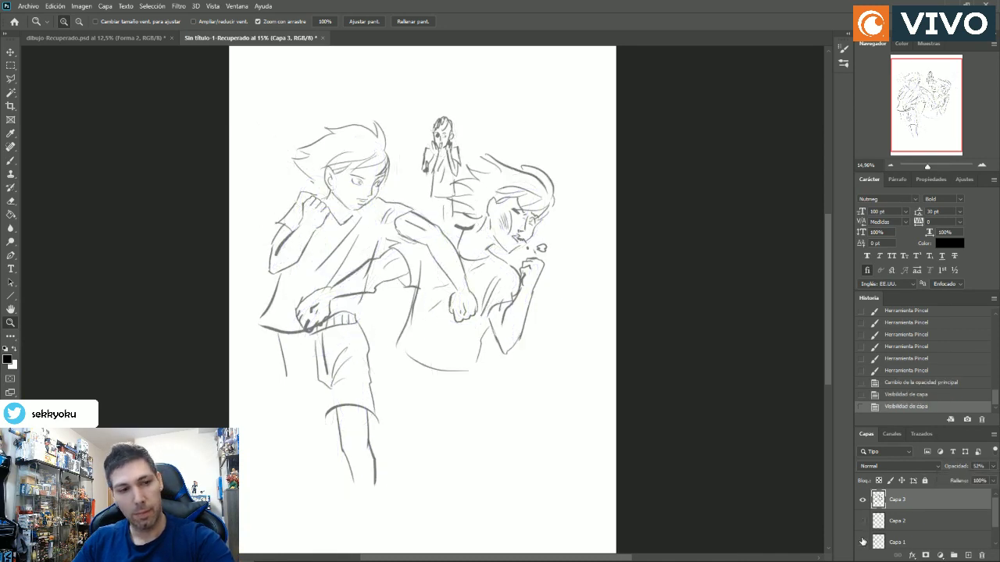
# Fade layer Capa 3 further to a light grey guide and add a new layer above it.
pyautogui.click(993, 466)
pyautogui.moveTo(968, 479); pyautogui.dragTo(961, 480)
pyautogui.click(968, 555)
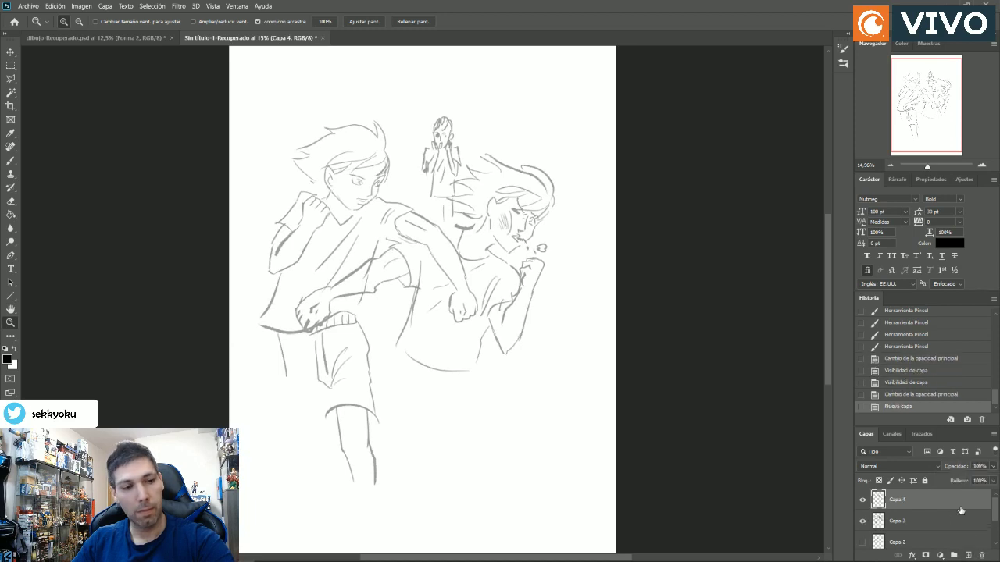
# Ink the left figure's far eyebrow as a thick black tapered stroke on layer Capa 4.
pyautogui.click(364, 172)
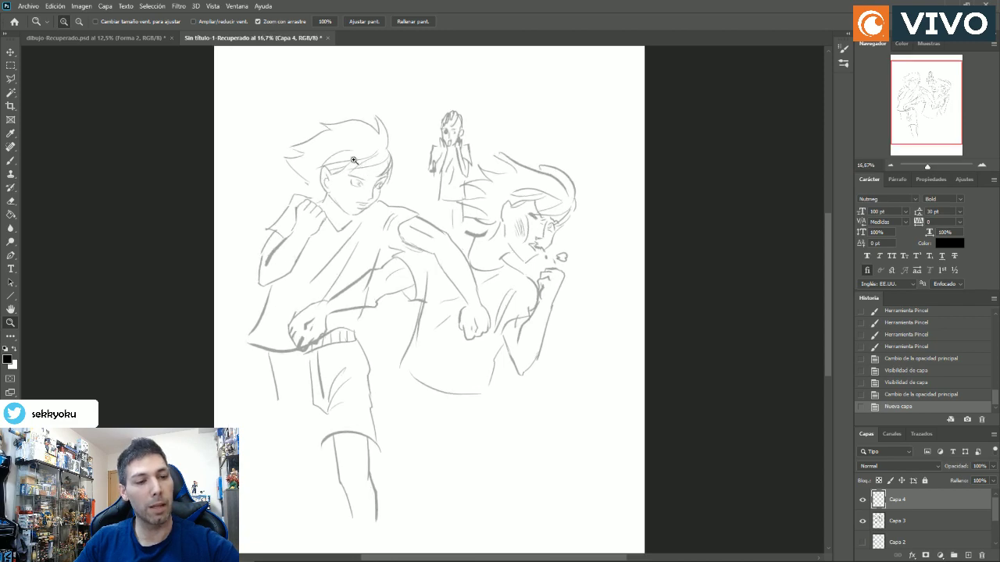
pyautogui.click(365, 171)
pyautogui.click(368, 170)
pyautogui.click(368, 170)
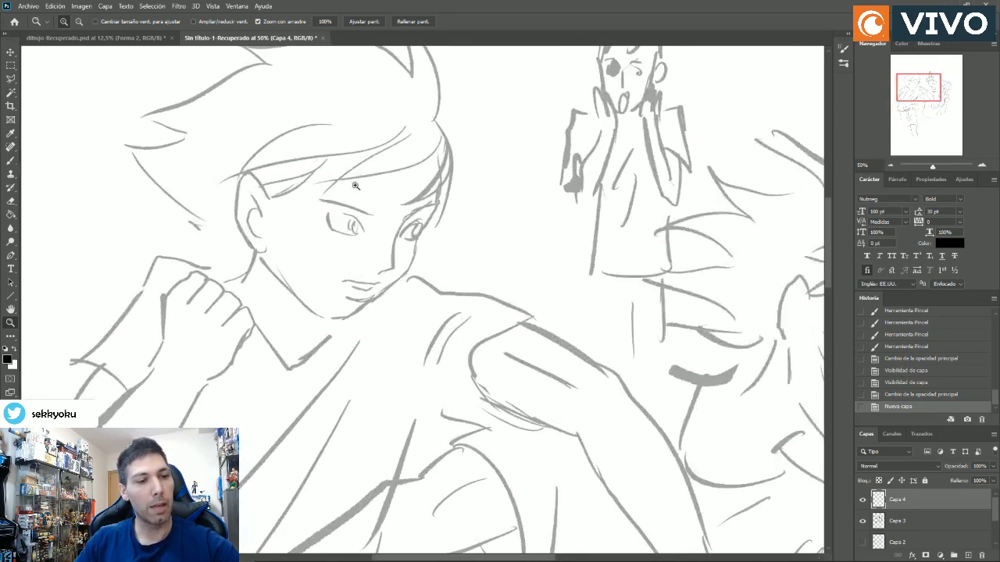
pyautogui.click(358, 185)
pyautogui.click(10, 160)
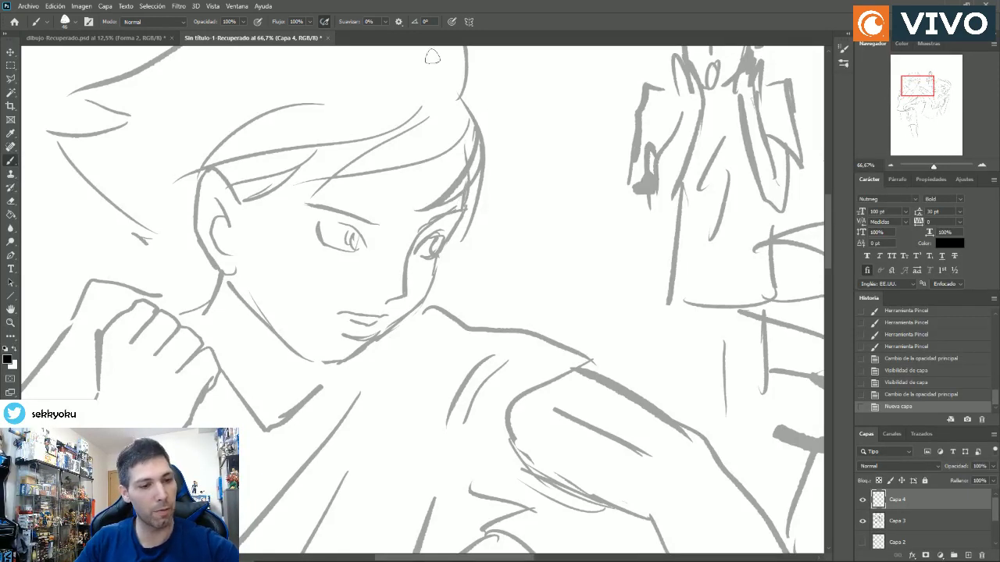
pyautogui.click(10, 322)
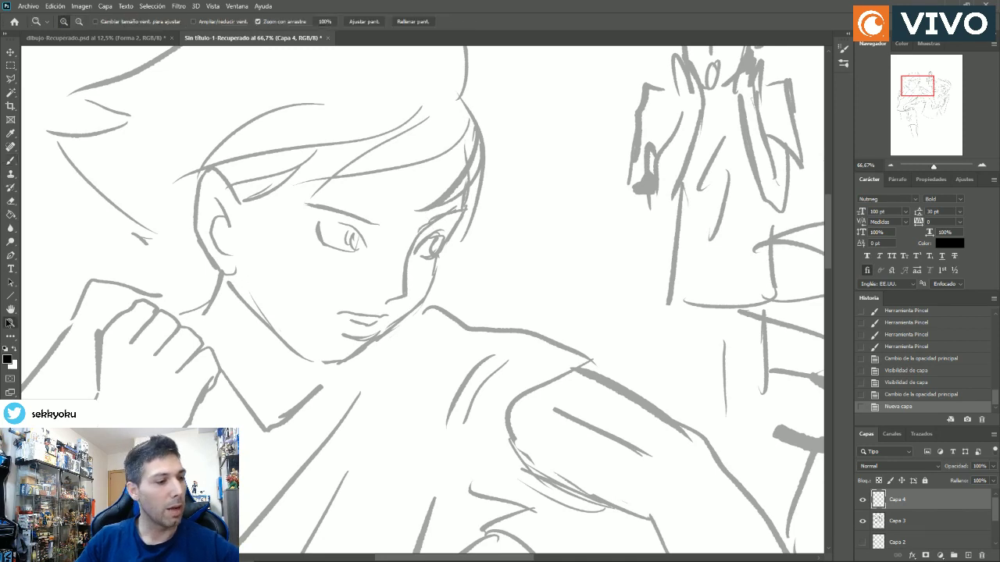
pyautogui.click(372, 243)
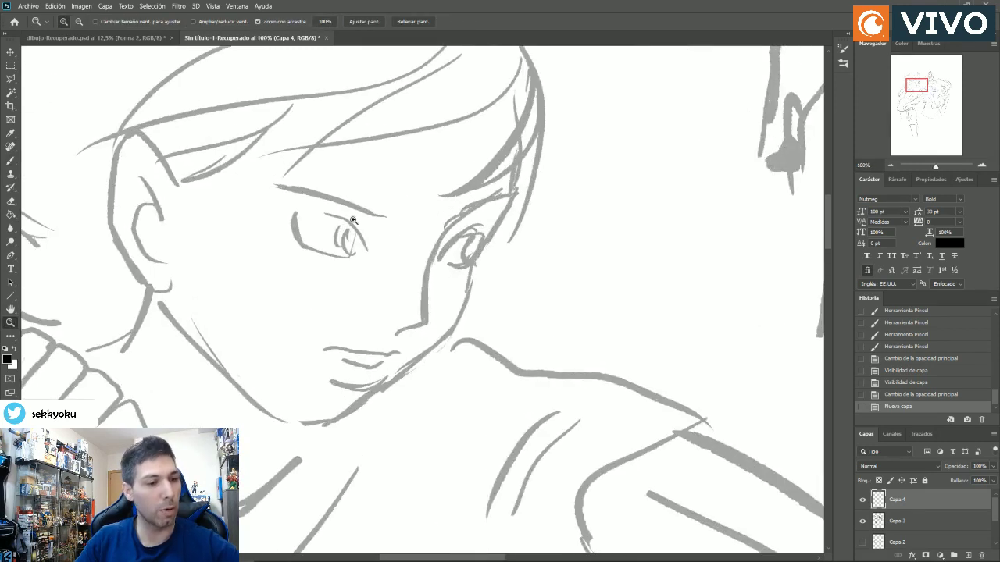
pyautogui.click(11, 161)
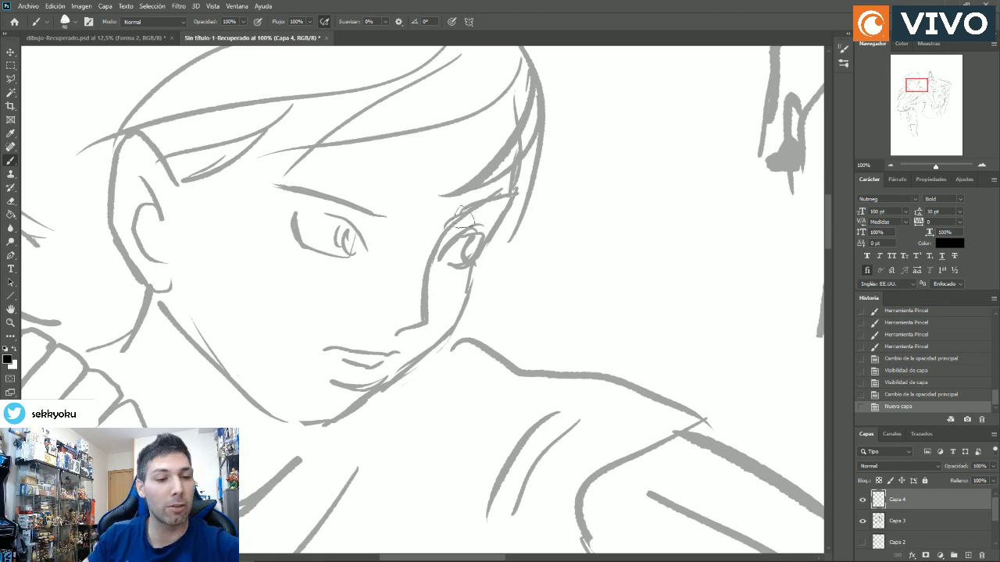
pyautogui.moveTo(460, 219); pyautogui.dragTo(508, 199)
# Reduce the brush size and ink the left figure's far eye with lids, iris and a short crease beneath it.
pyautogui.click(64, 27)
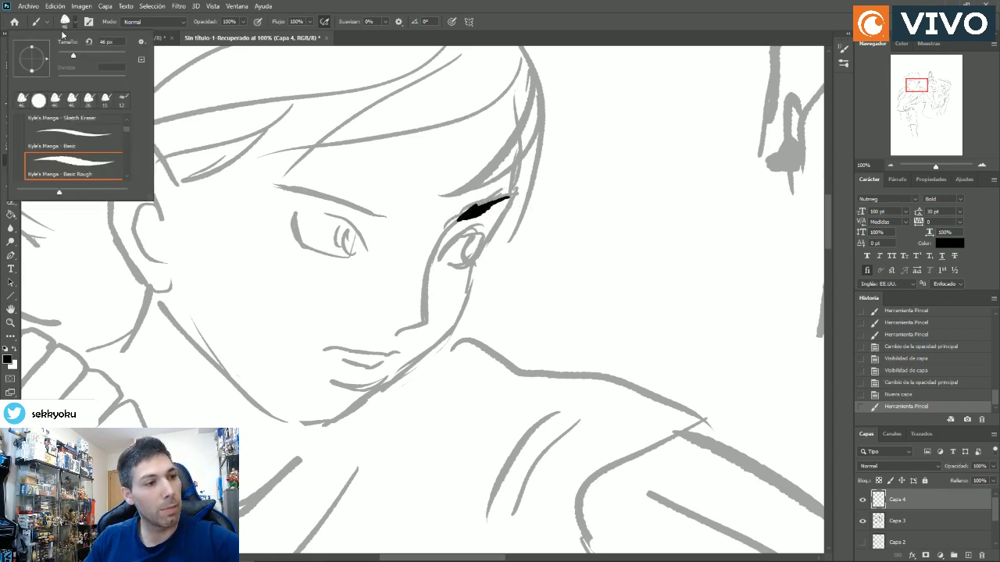
pyautogui.click(88, 42)
pyautogui.moveTo(494, 204)
pyautogui.mouseDown()
pyautogui.moveTo(517, 196)
pyautogui.moveTo(469, 216)
pyautogui.moveTo(439, 258)
pyautogui.moveTo(500, 238)
pyautogui.moveTo(471, 264)
pyautogui.moveTo(444, 261)
pyautogui.moveTo(472, 258)
pyautogui.moveTo(466, 266)
pyautogui.moveTo(476, 248)
pyautogui.moveTo(470, 256)
pyautogui.mouseUp()
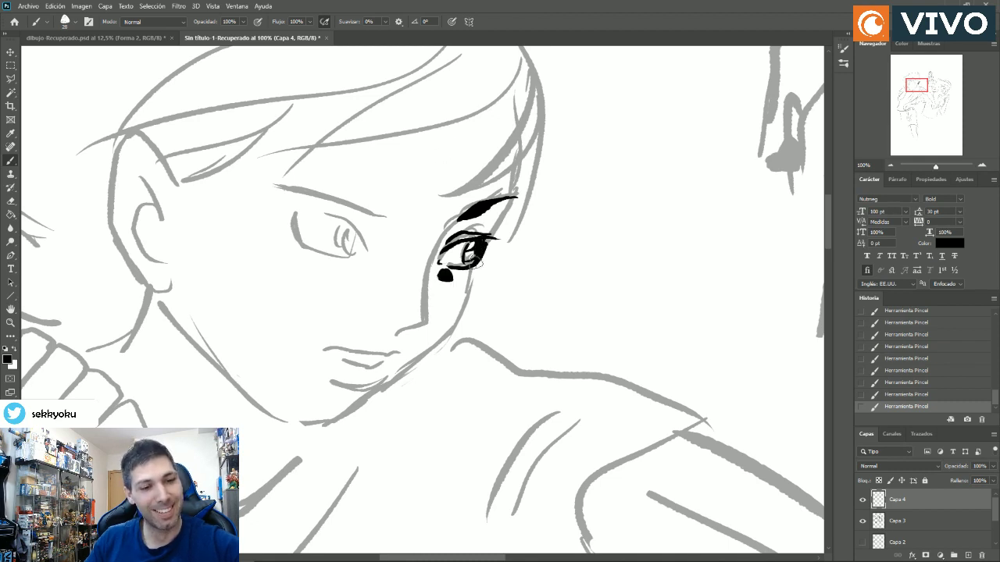
pyautogui.hotkey('ctrl', 'z')
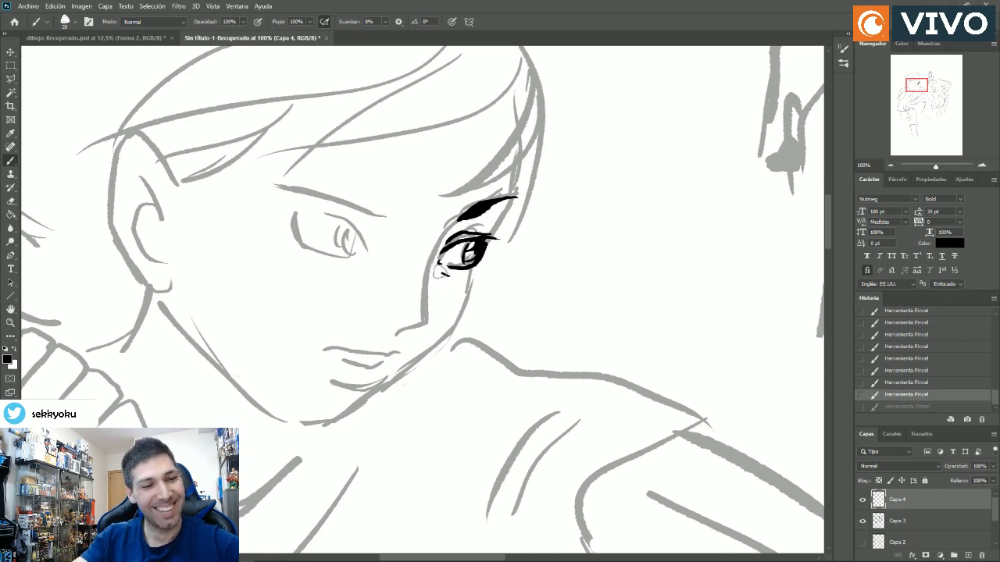
pyautogui.moveTo(442, 275); pyautogui.dragTo(450, 264)
# Ink the left figure's face contour from the far brow along cheek, jaw and chin up to the ear.
pyautogui.moveTo(517, 201); pyautogui.dragTo(467, 305)
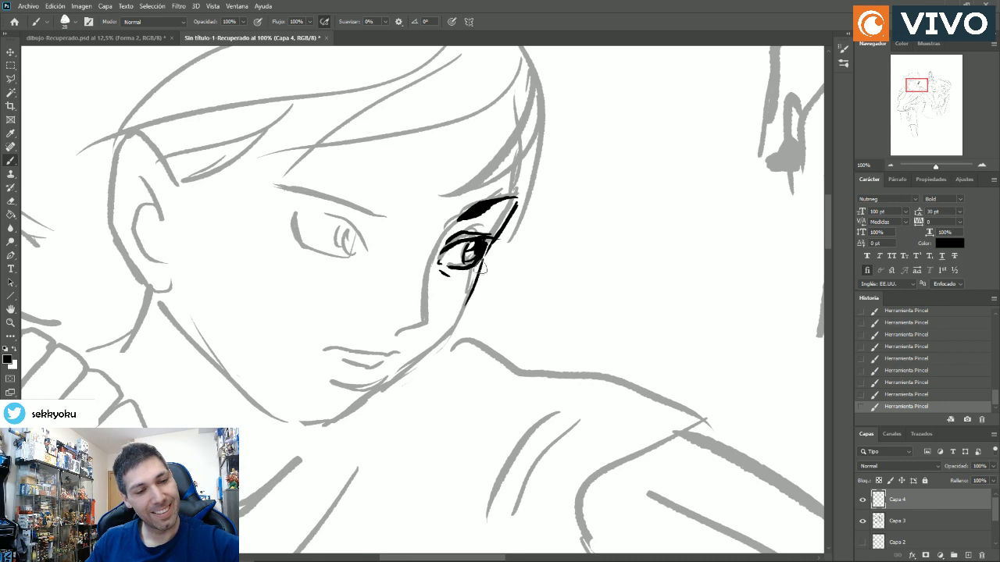
pyautogui.moveTo(480, 265)
pyautogui.mouseDown()
pyautogui.moveTo(457, 326)
pyautogui.moveTo(352, 424)
pyautogui.moveTo(314, 434)
pyautogui.moveTo(207, 359)
pyautogui.mouseUp()
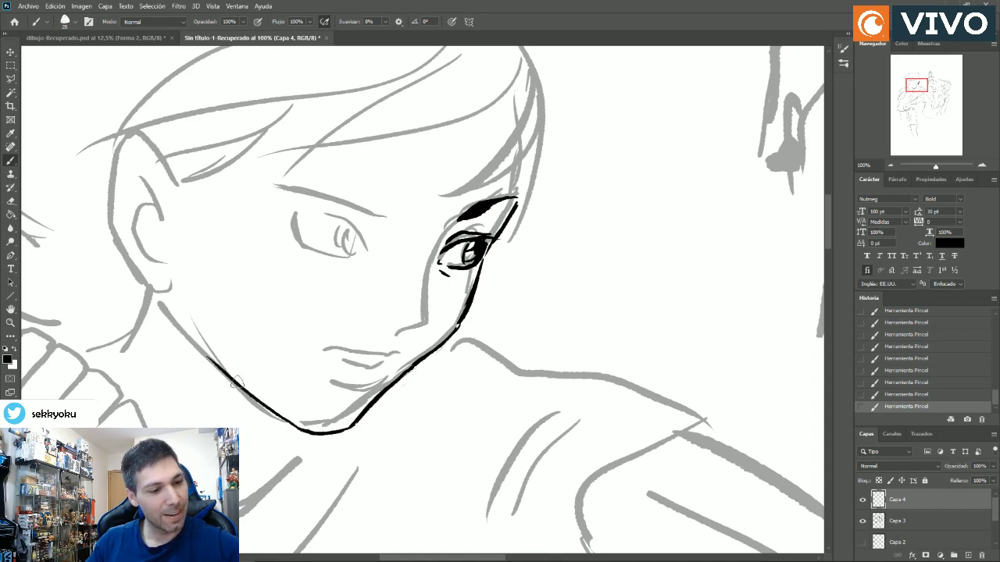
pyautogui.moveTo(174, 286)
pyautogui.mouseDown()
pyautogui.moveTo(184, 323)
pyautogui.moveTo(211, 350)
pyautogui.mouseUp()
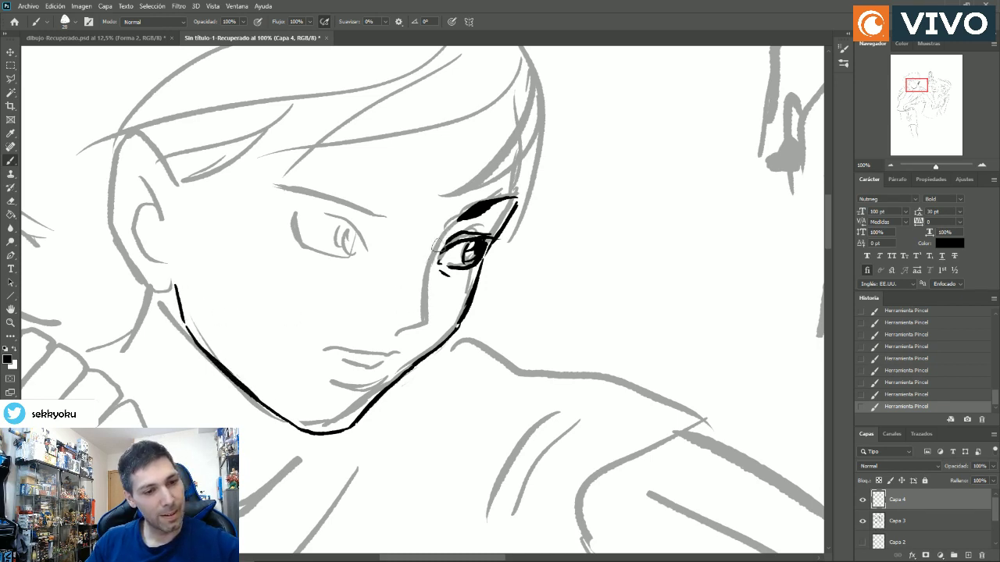
# Ink the nose line and nostril, the slightly open mouth and the short shadow line below the lower lip.
pyautogui.moveTo(436, 246)
pyautogui.mouseDown()
pyautogui.moveTo(427, 322)
pyautogui.moveTo(410, 339)
pyautogui.moveTo(427, 332)
pyautogui.moveTo(400, 337)
pyautogui.moveTo(383, 356)
pyautogui.moveTo(321, 345)
pyautogui.mouseUp()
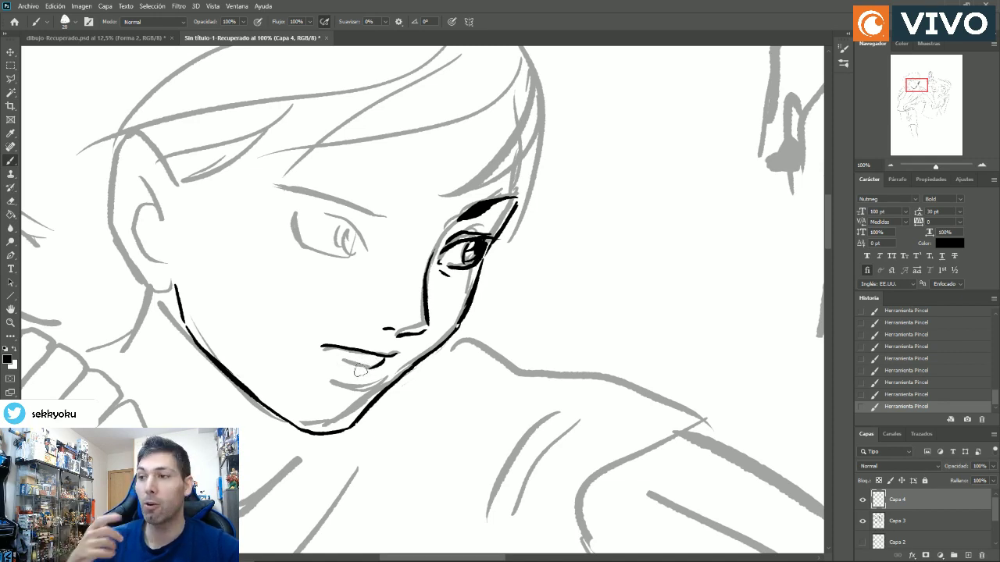
pyautogui.moveTo(370, 367); pyautogui.dragTo(325, 352)
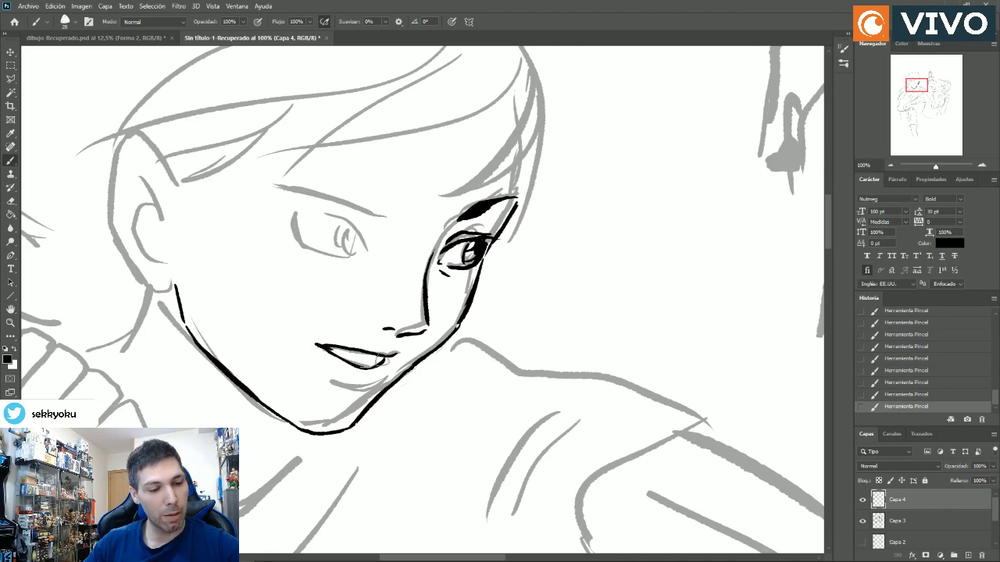
pyautogui.moveTo(381, 360); pyautogui.dragTo(361, 361)
pyautogui.hotkey('ctrl', 'z')
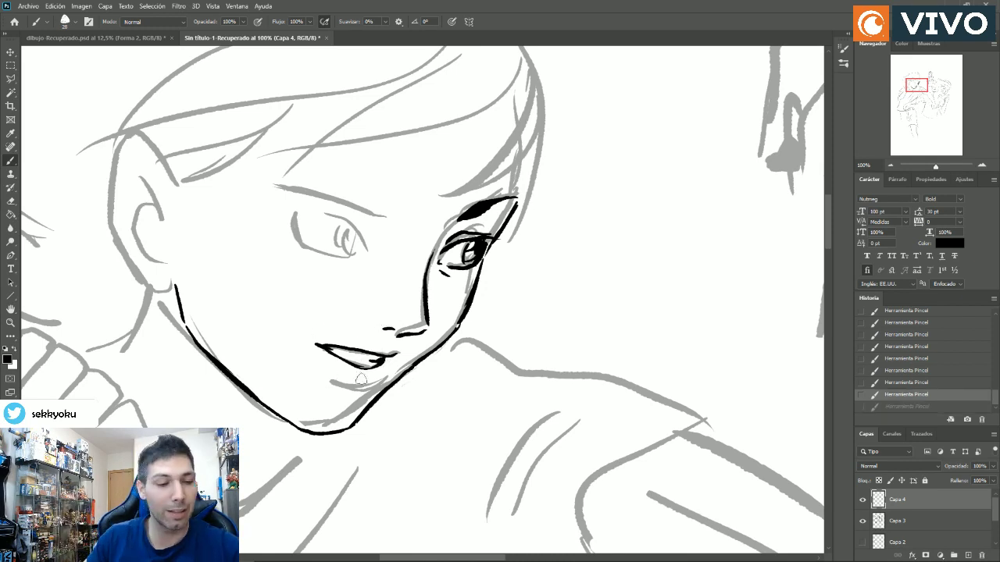
pyautogui.moveTo(381, 380)
pyautogui.mouseDown()
pyautogui.moveTo(332, 379)
pyautogui.moveTo(365, 390)
pyautogui.mouseUp()
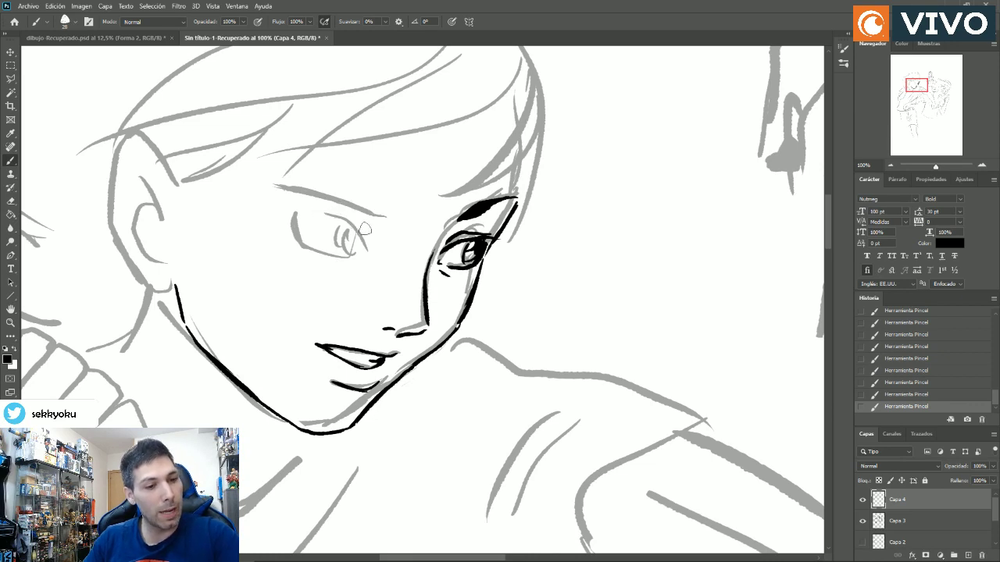
# Ink the near eye's upper lid and lower outline, erasing and redrawing the lid line where needed.
pyautogui.moveTo(366, 228); pyautogui.dragTo(309, 208)
pyautogui.hotkey('ctrl', 'z')
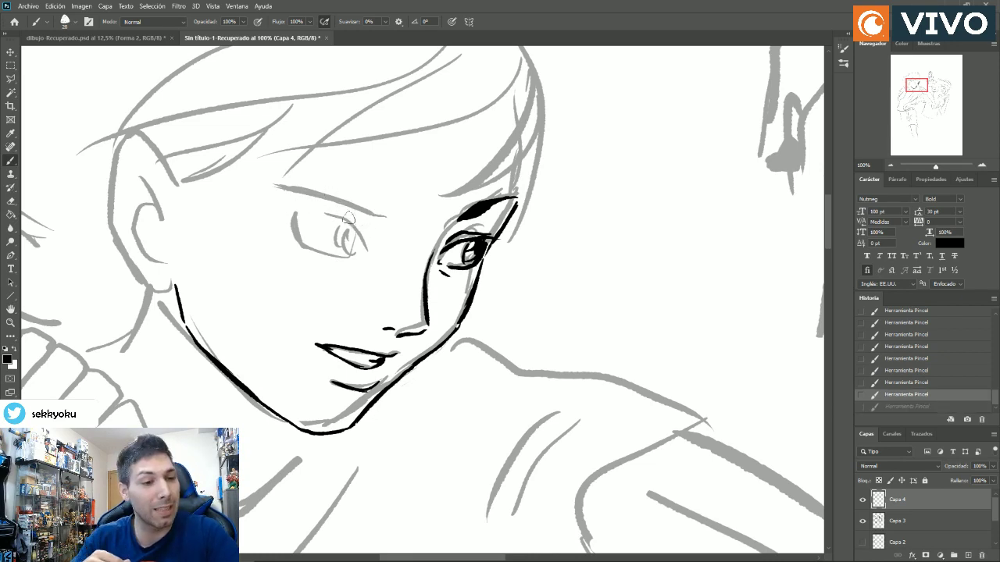
pyautogui.moveTo(344, 213)
pyautogui.mouseDown()
pyautogui.moveTo(359, 225)
pyautogui.moveTo(294, 208)
pyautogui.mouseUp()
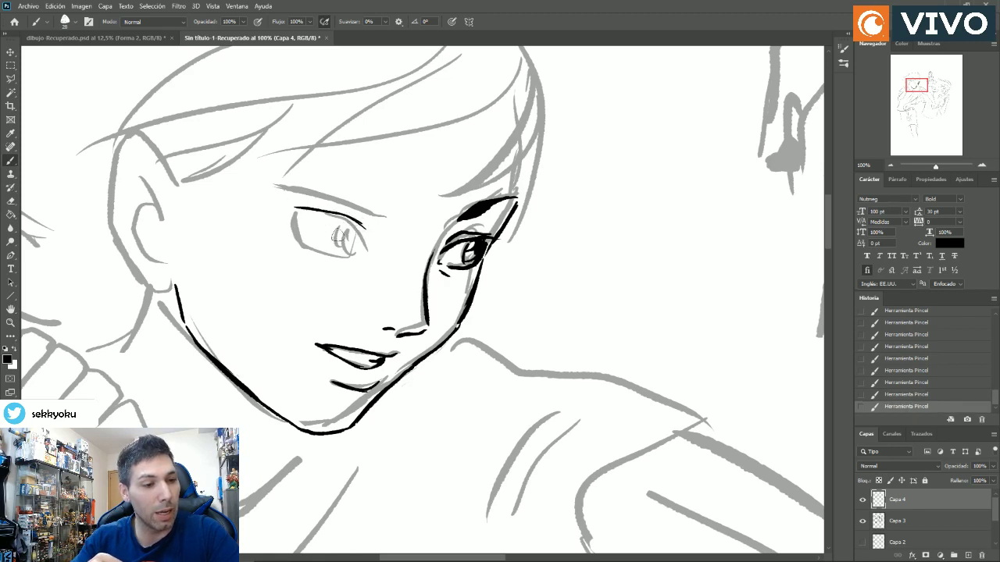
pyautogui.moveTo(353, 227)
pyautogui.mouseDown()
pyautogui.moveTo(289, 207)
pyautogui.moveTo(355, 231)
pyautogui.moveTo(364, 250)
pyautogui.mouseUp()
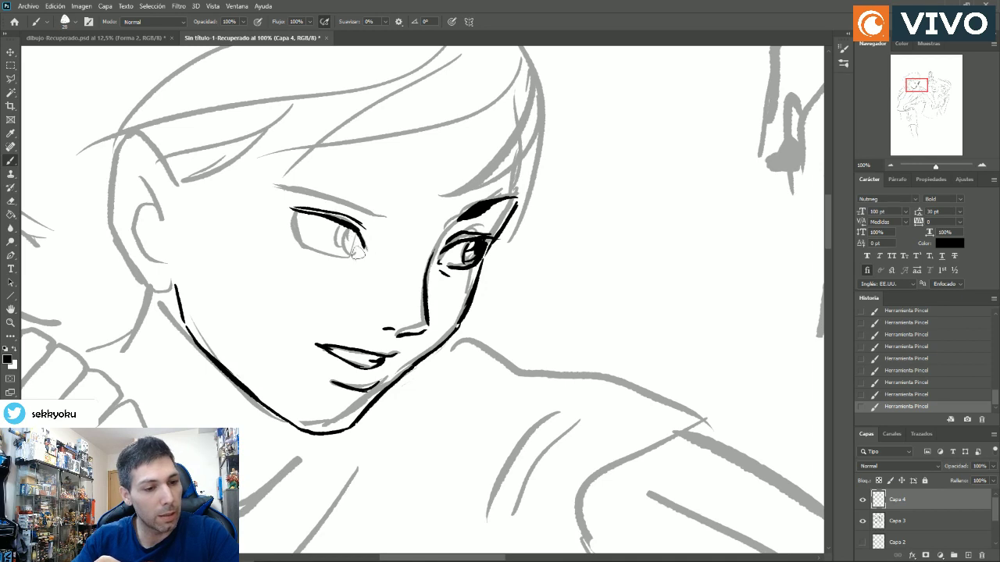
pyautogui.press('e')
pyautogui.moveTo(290, 207)
pyautogui.mouseDown()
pyautogui.moveTo(335, 218)
pyautogui.moveTo(308, 209)
pyautogui.moveTo(326, 211)
pyautogui.moveTo(364, 241)
pyautogui.moveTo(311, 208)
pyautogui.moveTo(285, 205)
pyautogui.mouseUp()
pyautogui.press('b')
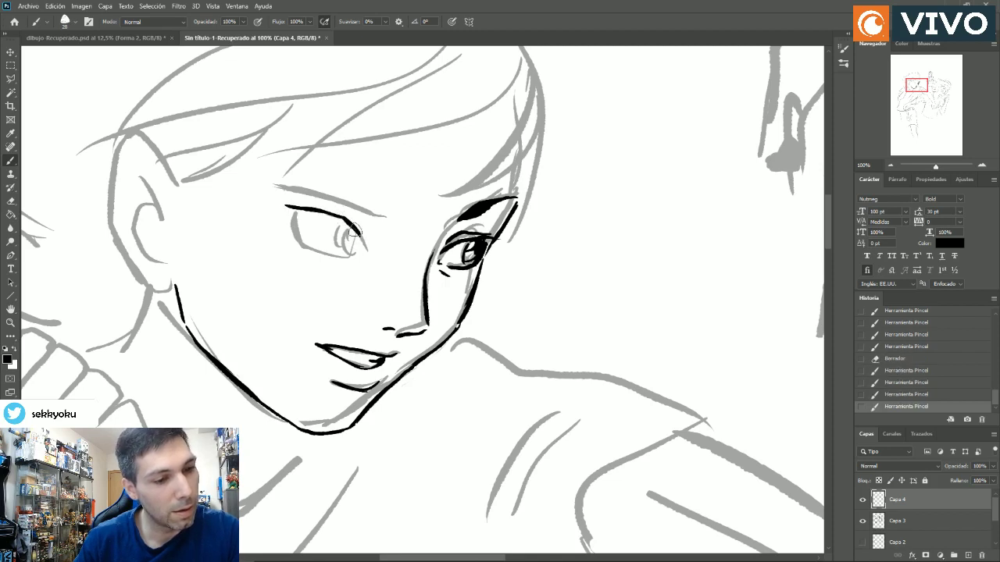
pyautogui.moveTo(354, 229)
pyautogui.mouseDown()
pyautogui.moveTo(360, 255)
pyautogui.moveTo(308, 250)
pyautogui.moveTo(322, 248)
pyautogui.moveTo(290, 218)
pyautogui.mouseUp()
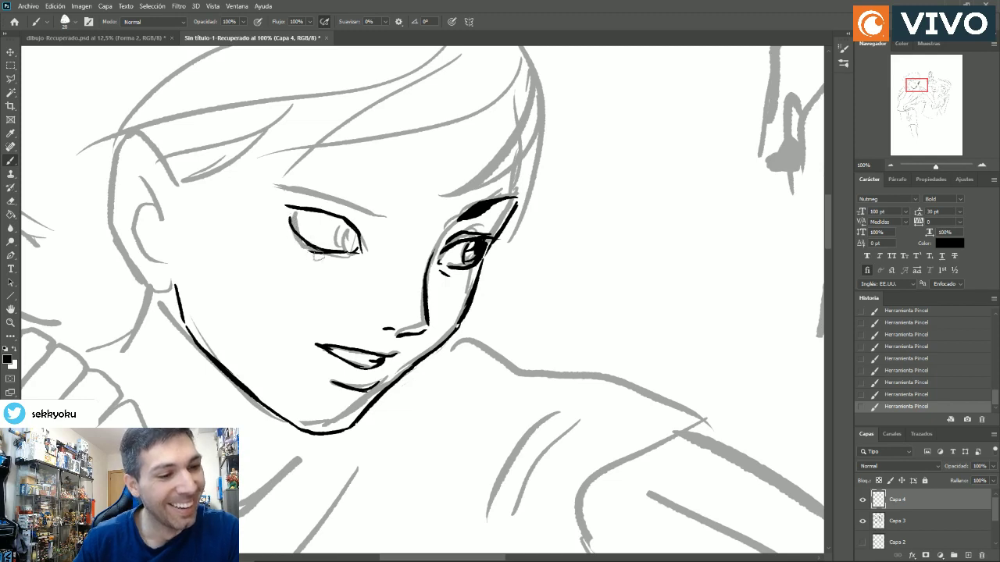
# Clean up the near eye's outline and ink its lid crease, iris, pupil and thick tapered eyebrow.
pyautogui.press('e')
pyautogui.moveTo(305, 251)
pyautogui.mouseDown()
pyautogui.moveTo(337, 255)
pyautogui.moveTo(356, 217)
pyautogui.moveTo(290, 197)
pyautogui.mouseUp()
pyautogui.press('b')
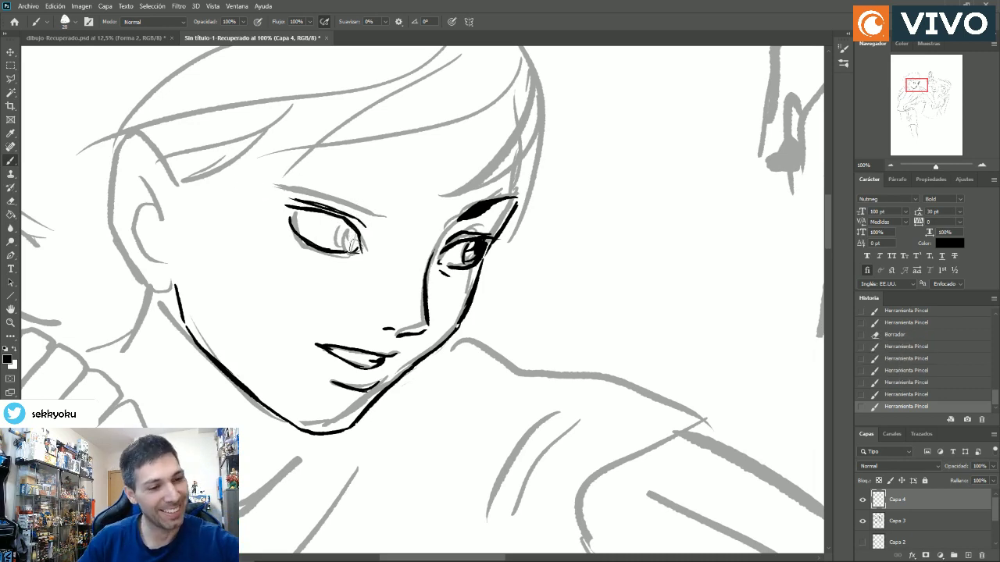
pyautogui.moveTo(360, 232); pyautogui.dragTo(349, 251)
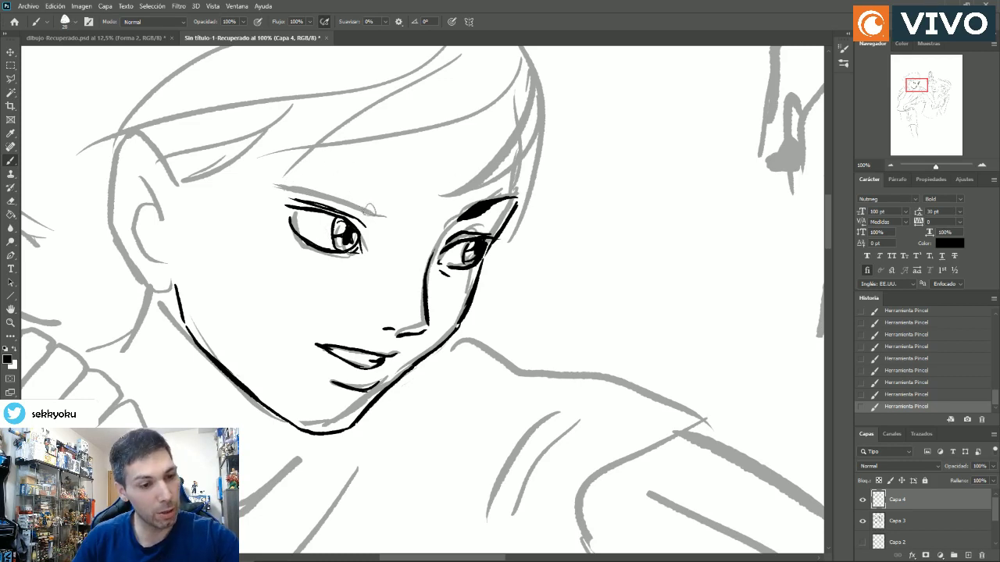
pyautogui.moveTo(369, 210)
pyautogui.mouseDown()
pyautogui.moveTo(299, 173)
pyautogui.moveTo(326, 184)
pyautogui.mouseUp()
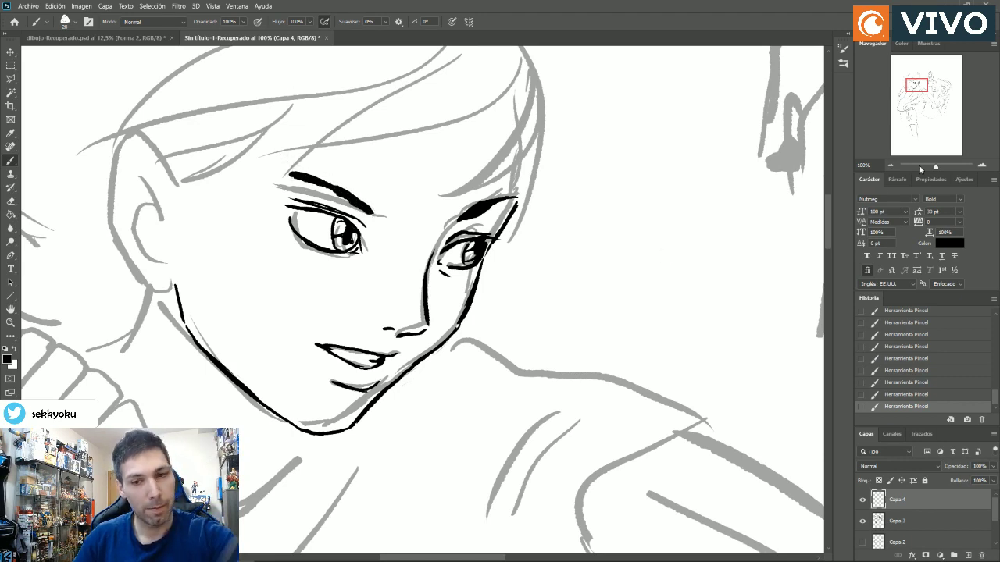
# Ink the left figure's ear with its inner folds and the small hair wisps in front of it.
pyautogui.moveTo(935, 166); pyautogui.dragTo(934, 166)
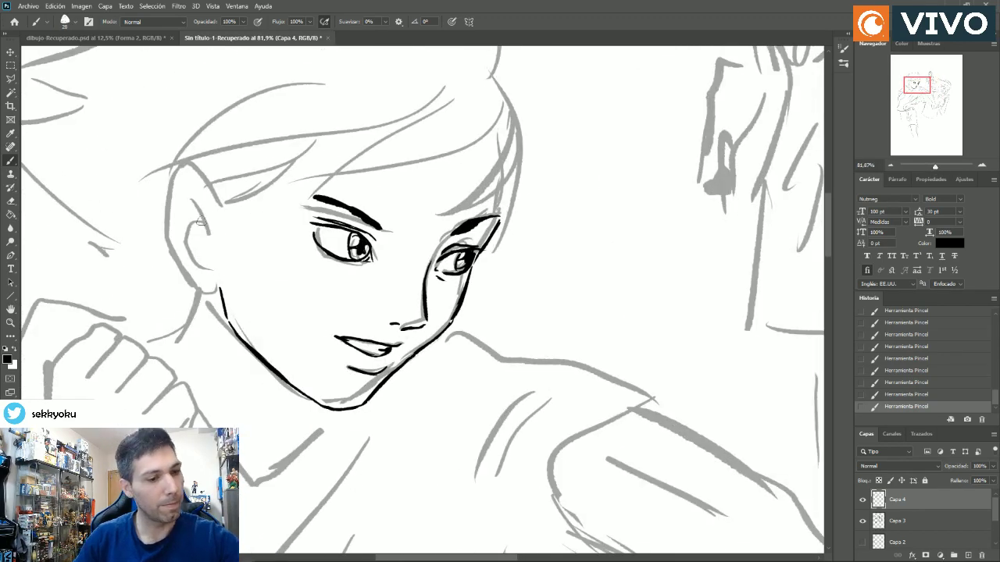
pyautogui.moveTo(218, 280)
pyautogui.mouseDown()
pyautogui.moveTo(167, 226)
pyautogui.moveTo(177, 162)
pyautogui.moveTo(217, 176)
pyautogui.moveTo(201, 247)
pyautogui.moveTo(219, 268)
pyautogui.moveTo(200, 246)
pyautogui.mouseUp()
pyautogui.moveTo(204, 209)
pyautogui.mouseDown()
pyautogui.moveTo(214, 214)
pyautogui.moveTo(216, 249)
pyautogui.mouseUp()
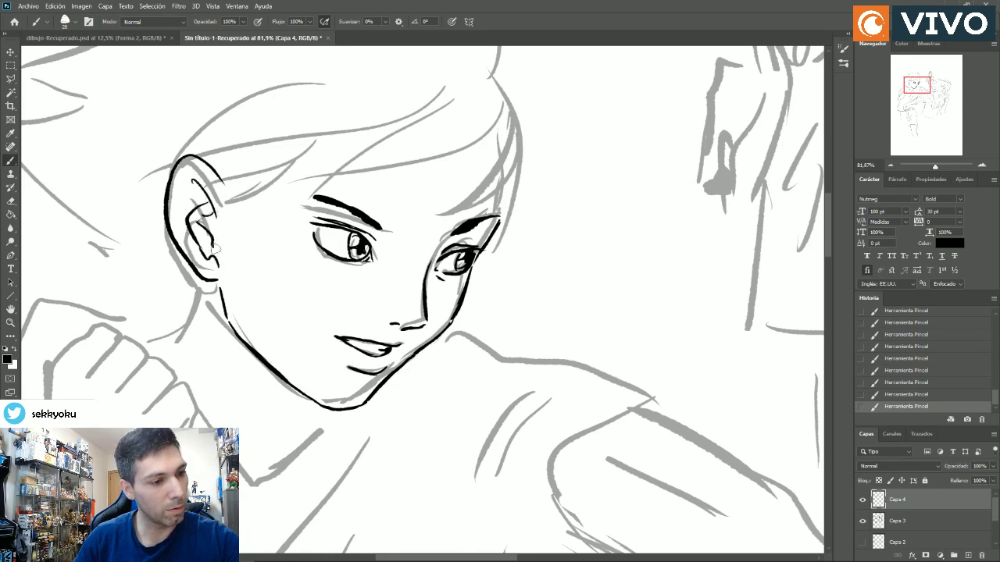
pyautogui.moveTo(282, 161); pyautogui.dragTo(252, 186)
pyautogui.moveTo(234, 196)
pyautogui.mouseDown()
pyautogui.moveTo(248, 196)
pyautogui.moveTo(231, 214)
pyautogui.mouseUp()
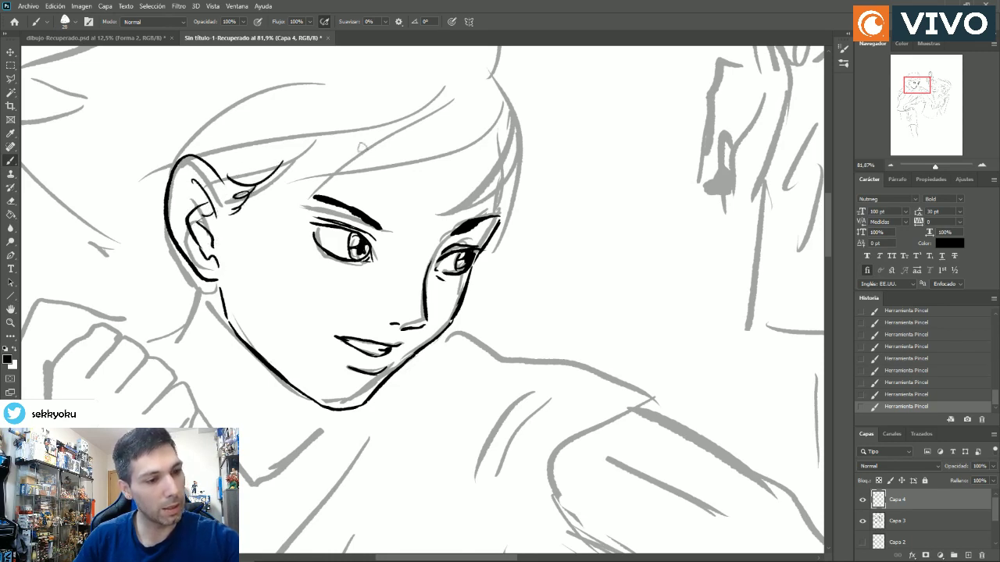
# Ink the fringe strands sweeping across the forehead and the pointed locks beside the far eyebrow.
pyautogui.moveTo(500, 124); pyautogui.dragTo(339, 186)
pyautogui.moveTo(417, 132)
pyautogui.mouseDown()
pyautogui.moveTo(336, 184)
pyautogui.moveTo(281, 177)
pyautogui.mouseUp()
pyautogui.moveTo(362, 121); pyautogui.dragTo(282, 173)
pyautogui.moveTo(333, 134); pyautogui.dragTo(261, 162)
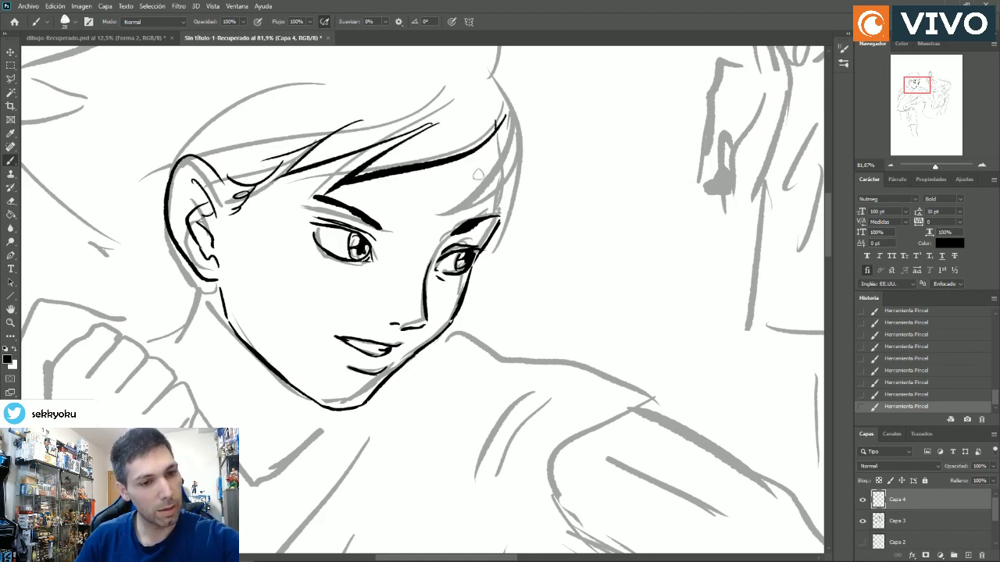
pyautogui.moveTo(497, 135); pyautogui.dragTo(422, 216)
pyautogui.moveTo(519, 145)
pyautogui.mouseDown()
pyautogui.moveTo(492, 184)
pyautogui.moveTo(428, 211)
pyautogui.mouseUp()
pyautogui.moveTo(509, 166); pyautogui.dragTo(495, 216)
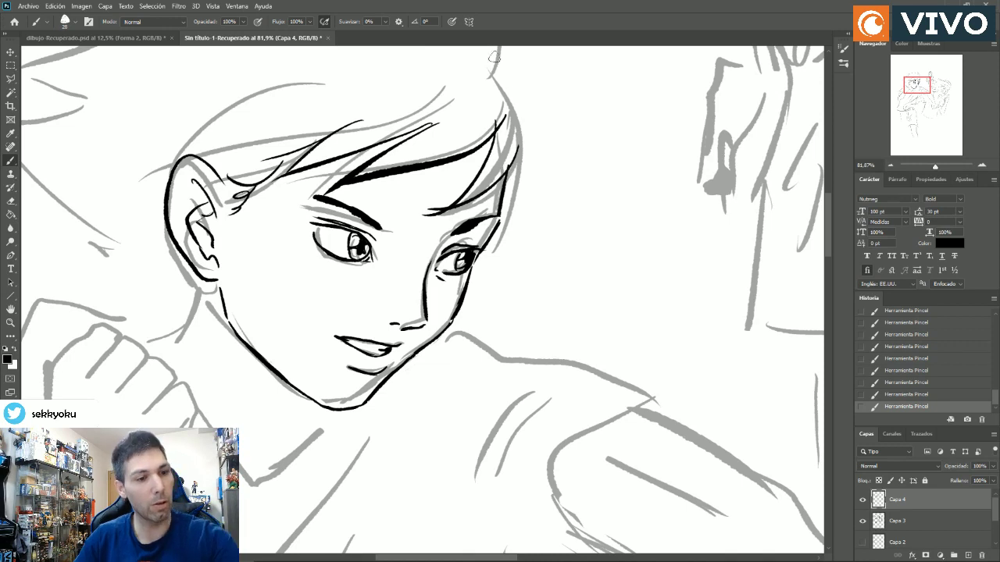
# Hide the guide layer Capa 3 and flip the canvas horizontally to check the inked face.
pyautogui.click(862, 520)
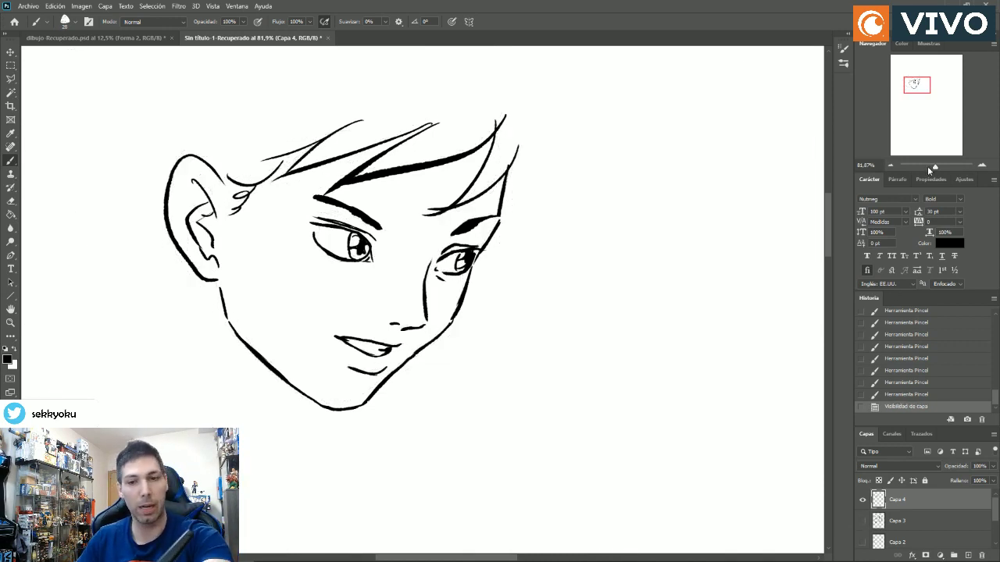
pyautogui.moveTo(934, 167); pyautogui.dragTo(928, 167)
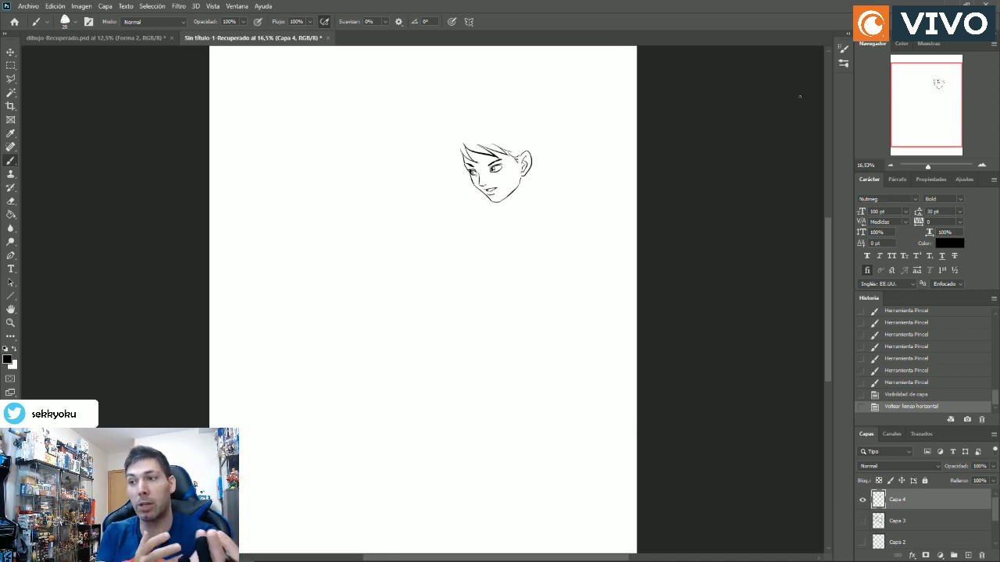
# Select the far eye with the Polygonal Lasso, rotate it slightly and lower it with Free Transform, and deselect.
pyautogui.click(11, 323)
pyautogui.click(475, 152)
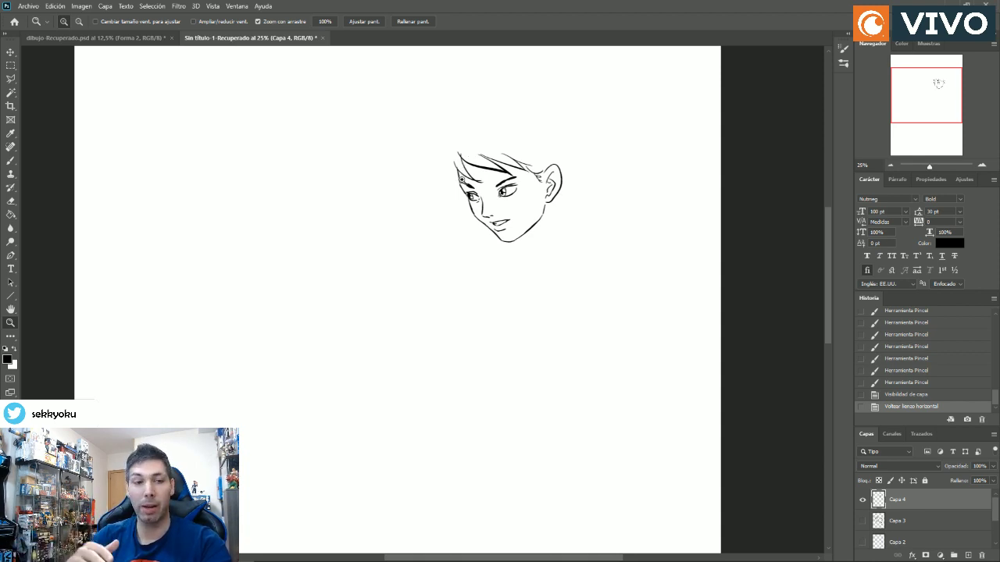
pyautogui.click(462, 183)
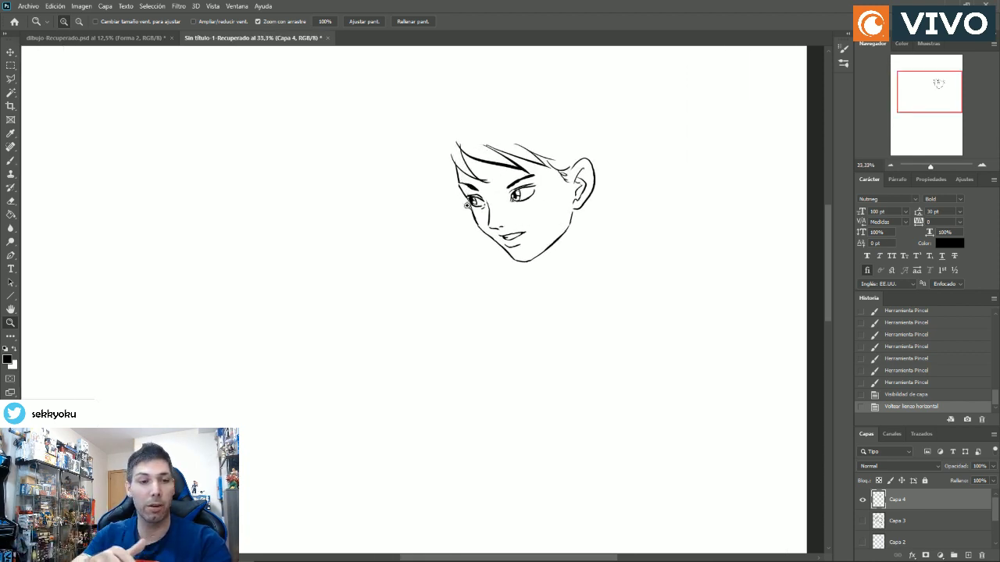
pyautogui.click(483, 180)
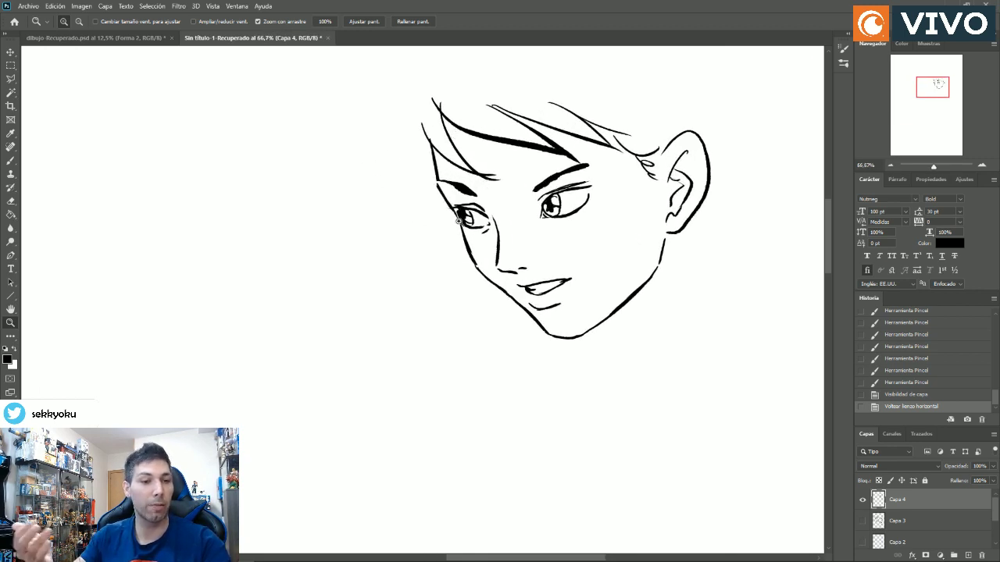
pyautogui.click(11, 78)
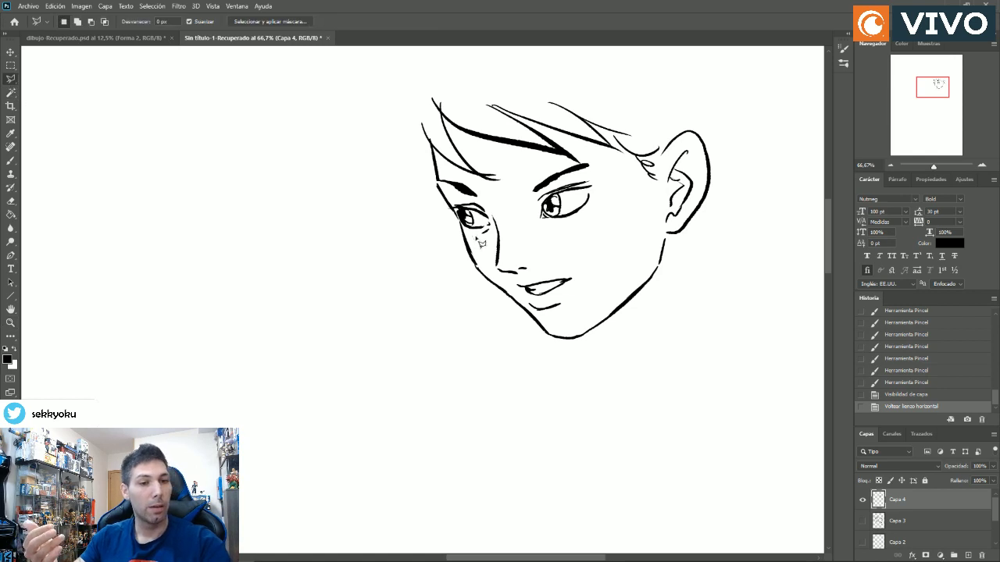
pyautogui.moveTo(466, 232)
pyautogui.mouseDown()
pyautogui.moveTo(458, 203)
pyautogui.moveTo(492, 211)
pyautogui.moveTo(499, 243)
pyautogui.moveTo(466, 232)
pyautogui.mouseUp()
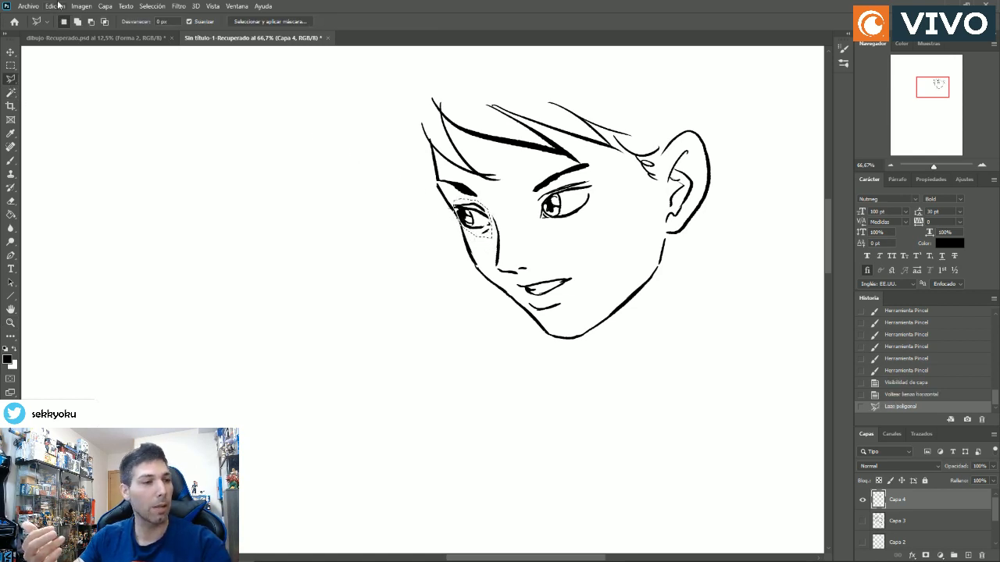
pyautogui.click(55, 6)
pyautogui.click(81, 234)
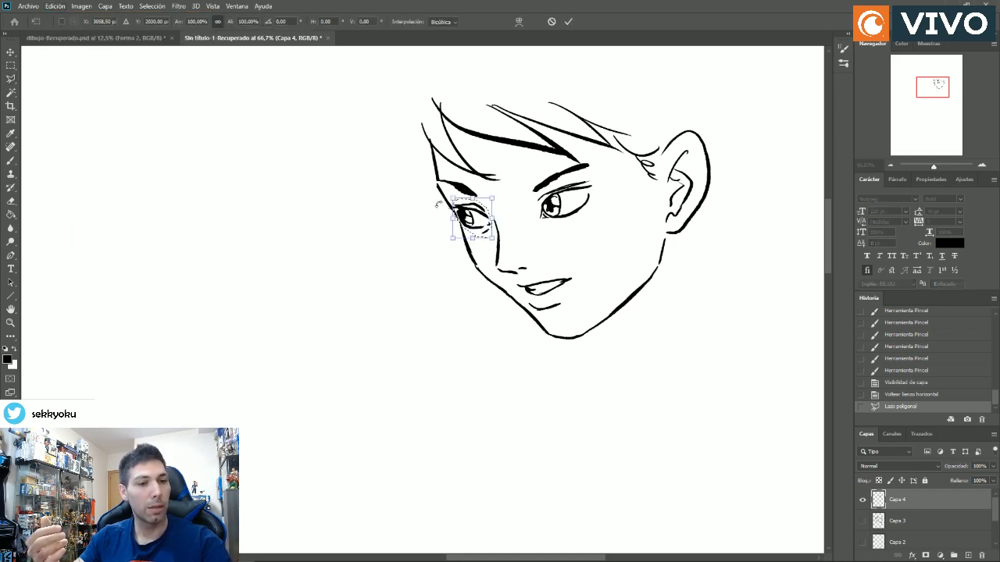
pyautogui.moveTo(440, 202); pyautogui.dragTo(474, 228)
pyautogui.click(10, 64)
pyautogui.click(237, 146)
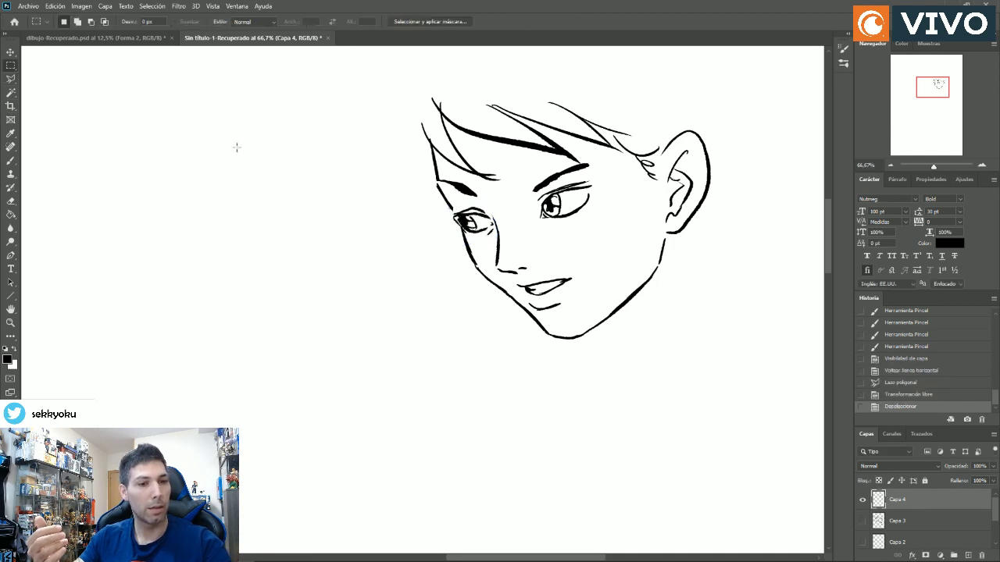
# Select the far eyebrow with the Polygonal Lasso, rotate it about 12° counterclockwise and lower it with Free Transform, and deselect.
pyautogui.click(10, 78)
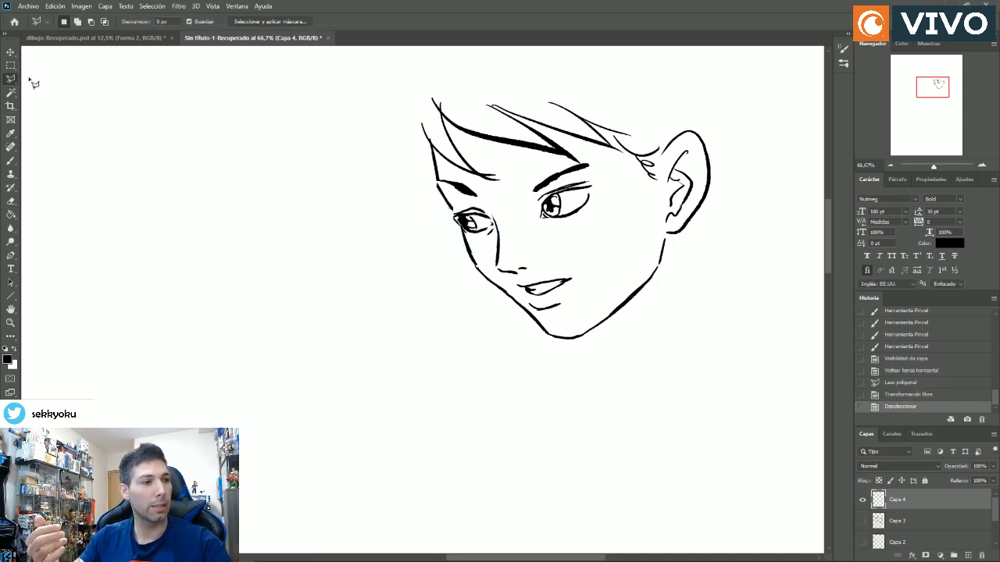
pyautogui.click(438, 185)
pyautogui.click(442, 177)
pyautogui.click(474, 184)
pyautogui.click(486, 195)
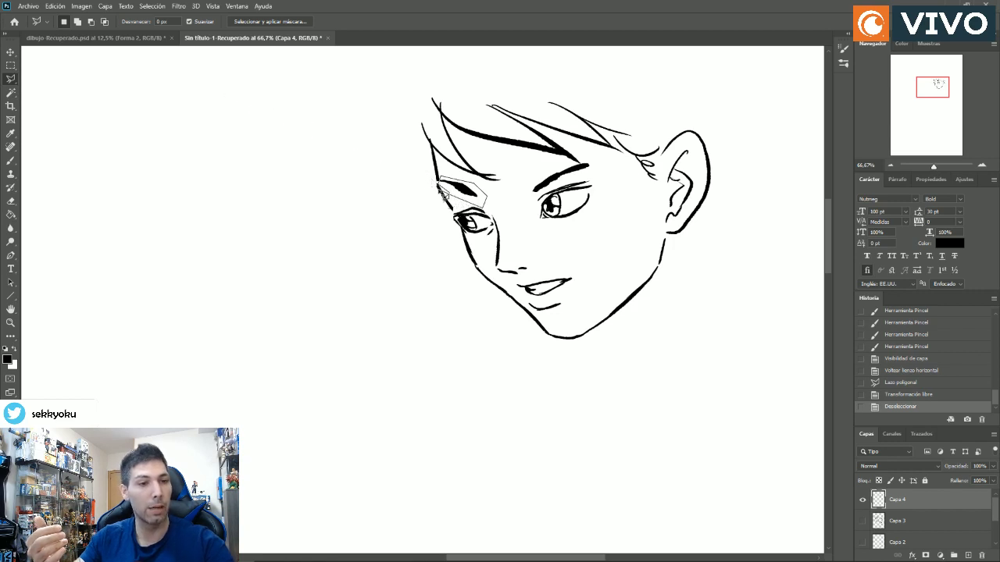
pyautogui.click(439, 182)
pyautogui.click(54, 7)
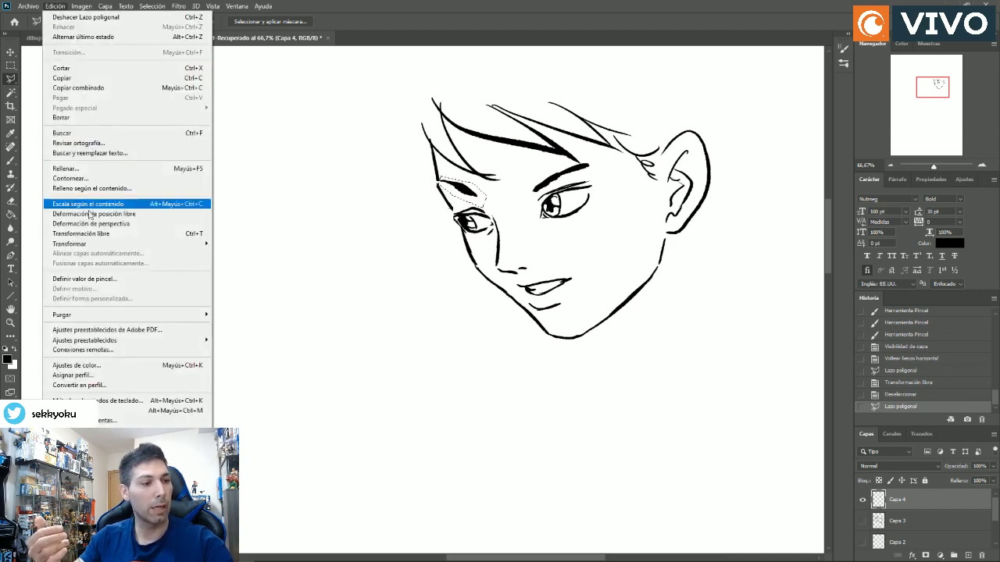
pyautogui.click(78, 235)
pyautogui.moveTo(429, 180); pyautogui.dragTo(470, 216)
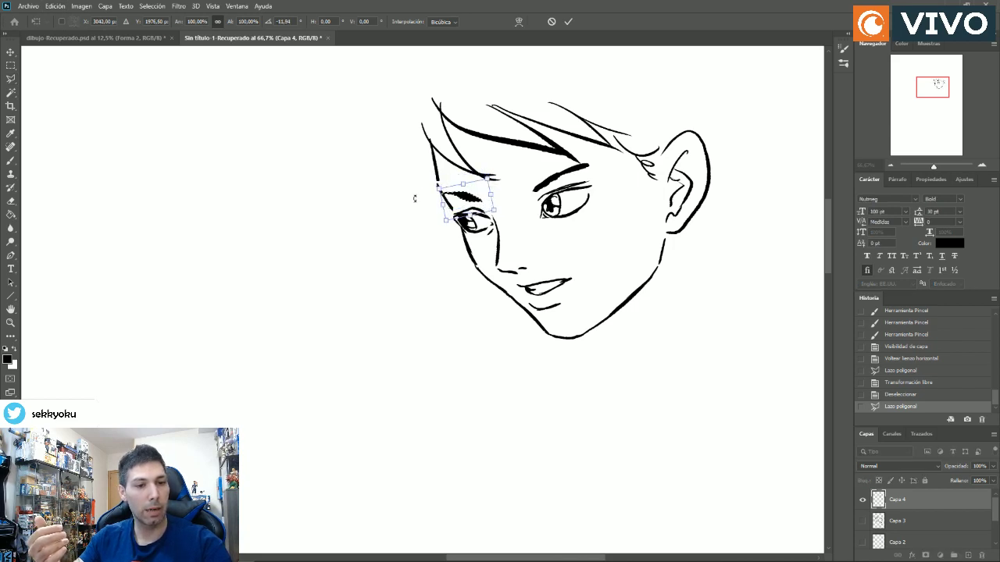
pyautogui.click(11, 66)
pyautogui.click(339, 249)
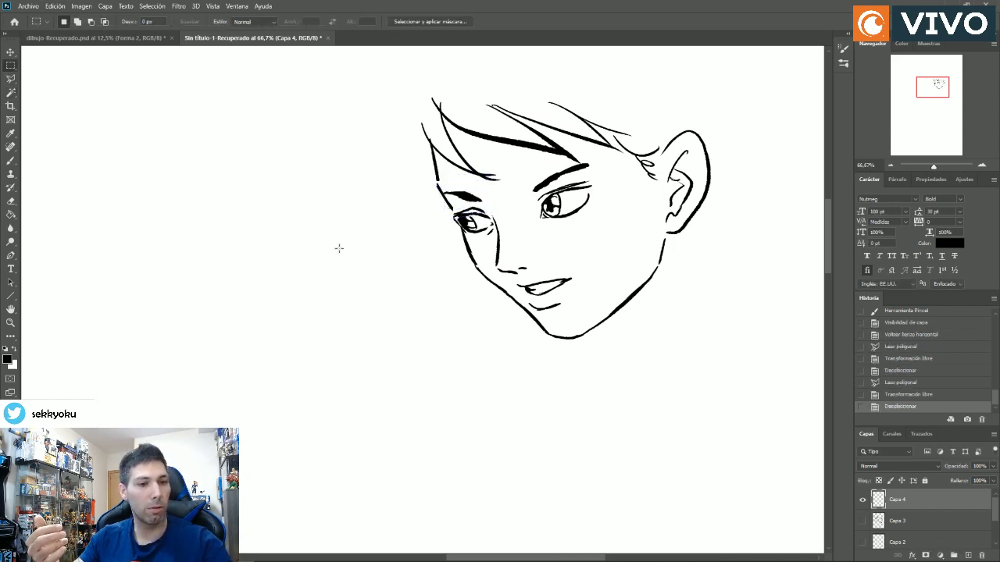
# Flip the canvas horizontally back to its original orientation and bring the inked face into view.
pyautogui.moveTo(931, 165)
pyautogui.mouseDown()
pyautogui.moveTo(911, 165)
pyautogui.moveTo(934, 165)
pyautogui.mouseUp()
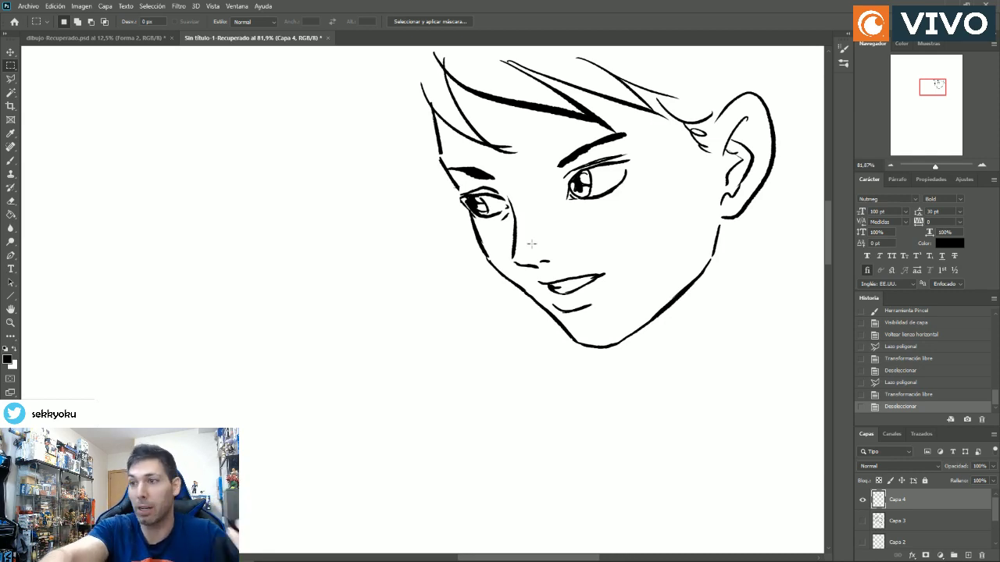
pyautogui.hotkey('ctrl', 'shift', 'h')
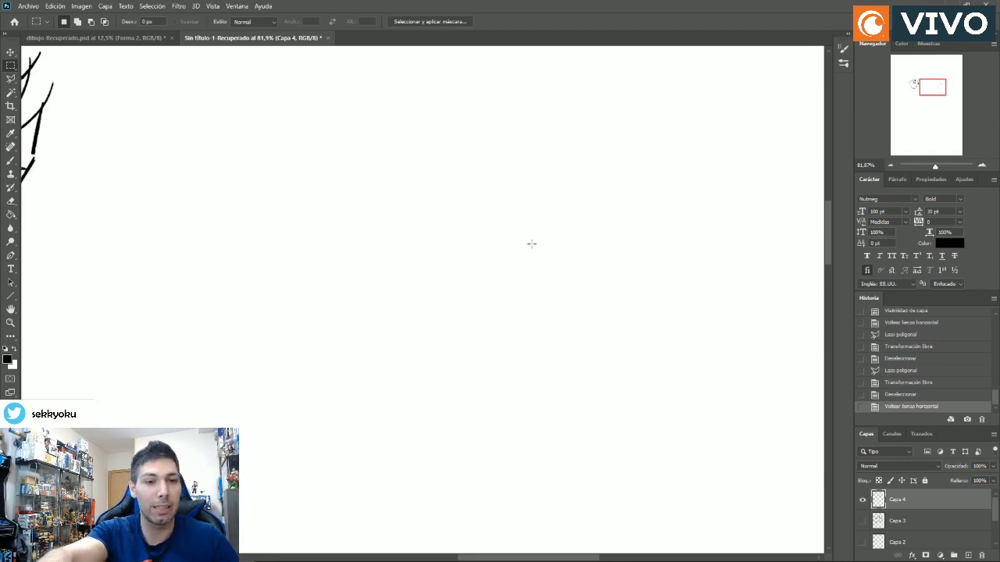
pyautogui.moveTo(557, 559); pyautogui.dragTo(480, 558)
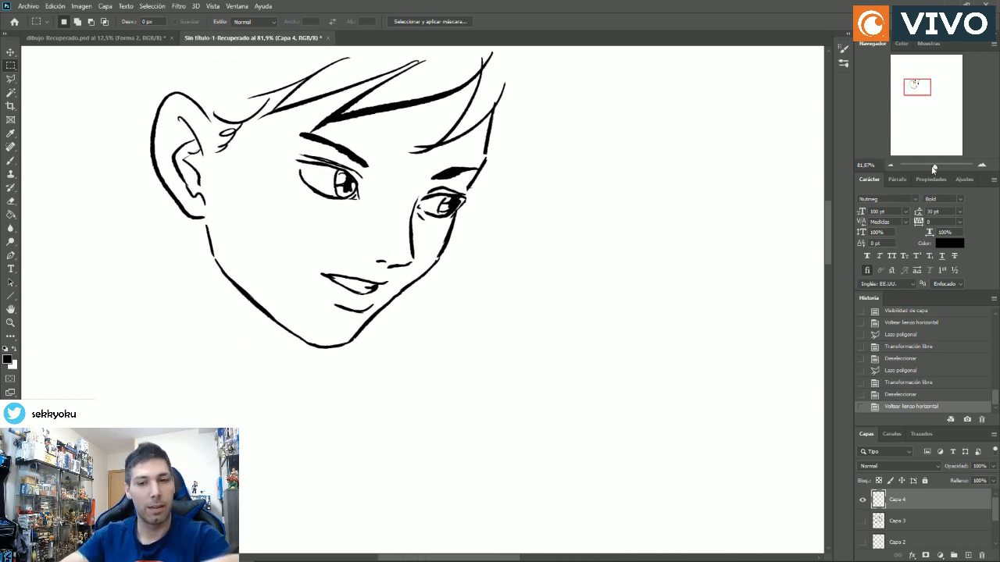
pyautogui.moveTo(934, 170); pyautogui.dragTo(930, 158)
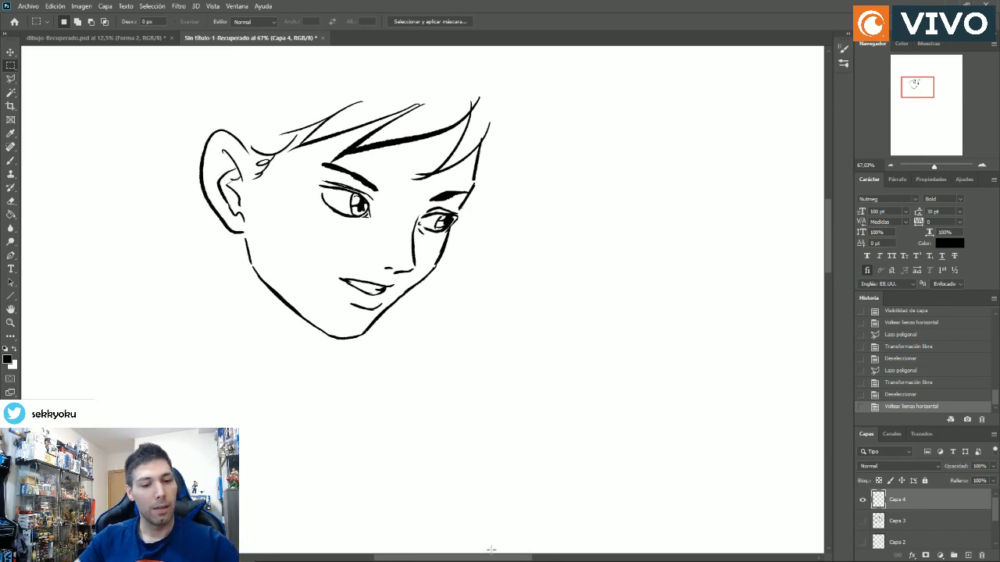
pyautogui.moveTo(492, 559); pyautogui.dragTo(461, 559)
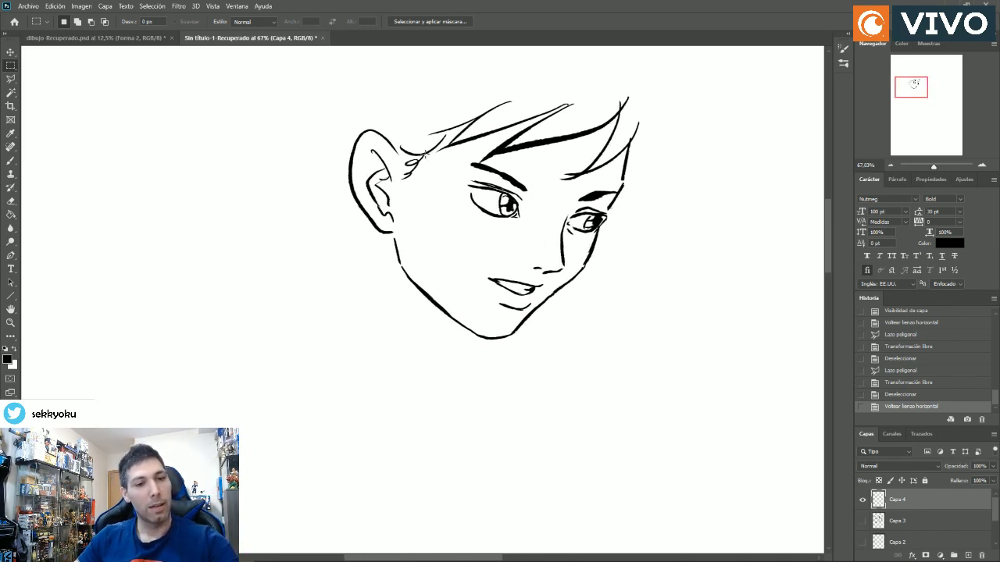
# Erase the stray ink at the far eye's outer corner and redraw the face contour from the brow down to the cheek.
pyautogui.press('e')
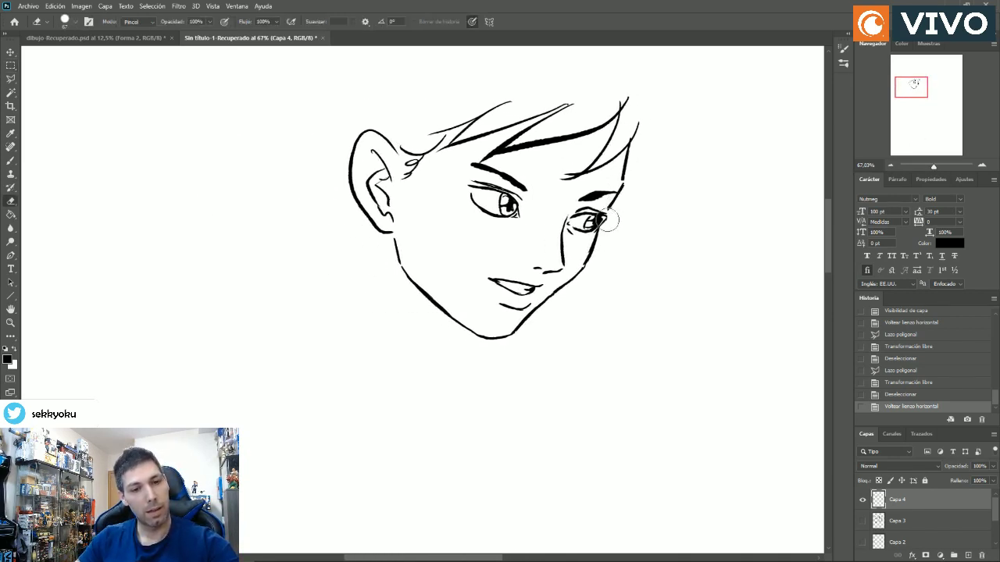
pyautogui.moveTo(608, 221); pyautogui.dragTo(587, 261)
pyautogui.click(607, 222)
pyautogui.click(600, 228)
pyautogui.click(601, 226)
pyautogui.press('b')
pyautogui.moveTo(605, 216); pyautogui.dragTo(589, 261)
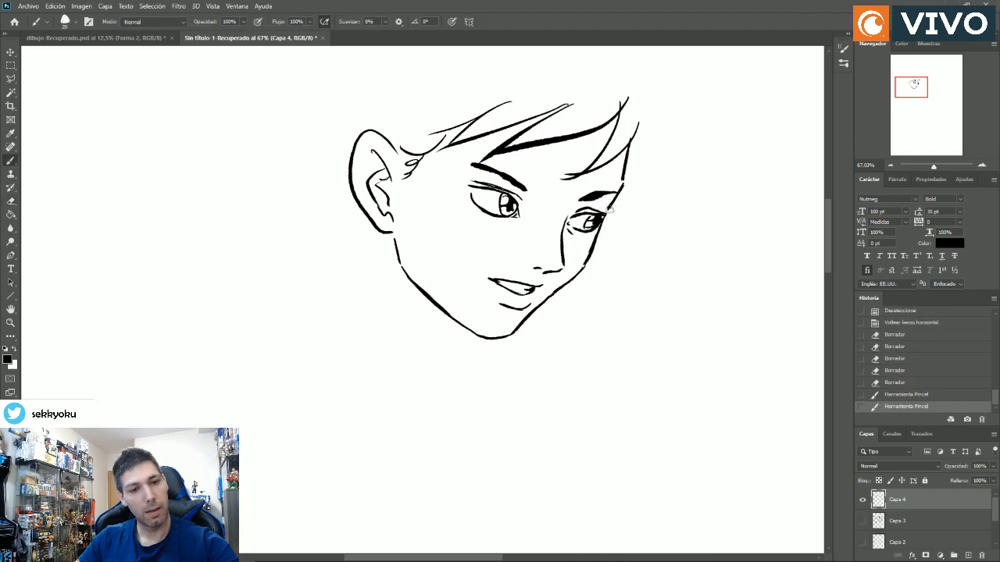
pyautogui.moveTo(609, 210)
pyautogui.mouseDown()
pyautogui.moveTo(622, 192)
pyautogui.moveTo(611, 206)
pyautogui.moveTo(616, 199)
pyautogui.mouseUp()
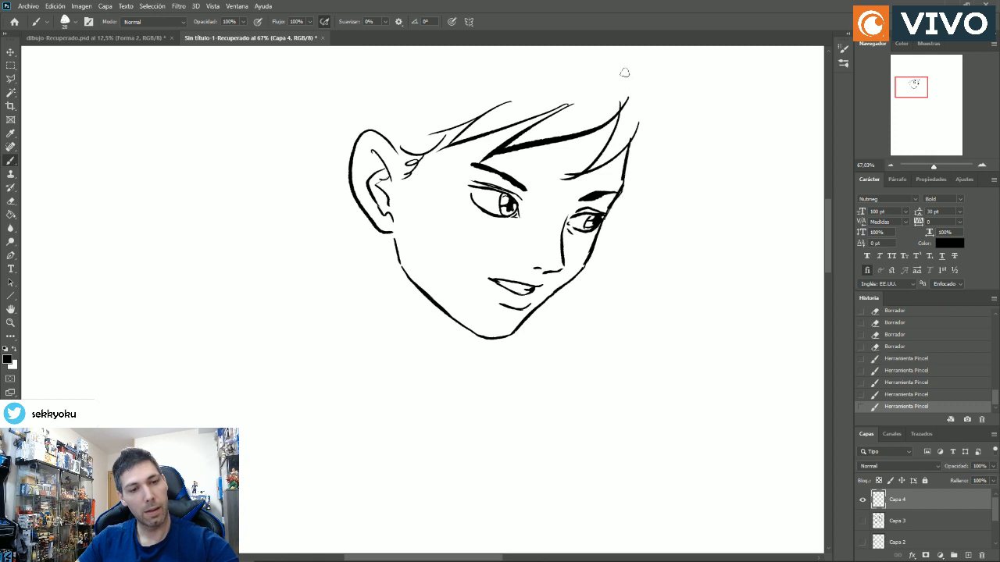
# Join the jawline to the ear, touch up the ear fold and sideburn, and trim the inner end of the far eyebrow.
pyautogui.moveTo(391, 228)
pyautogui.mouseDown()
pyautogui.moveTo(411, 283)
pyautogui.moveTo(405, 272)
pyautogui.mouseUp()
pyautogui.moveTo(391, 202); pyautogui.dragTo(395, 212)
pyautogui.moveTo(403, 150); pyautogui.dragTo(421, 155)
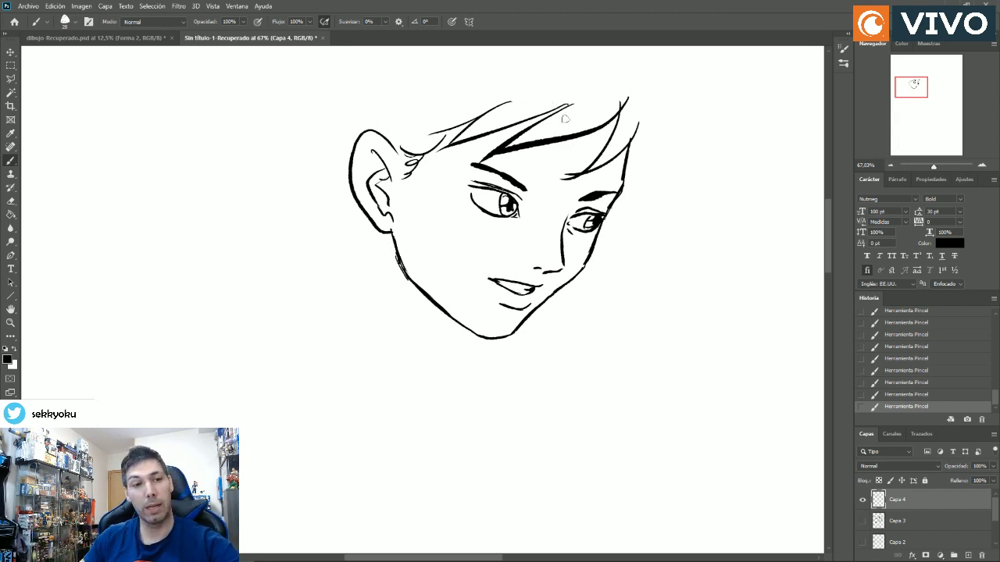
pyautogui.press('e')
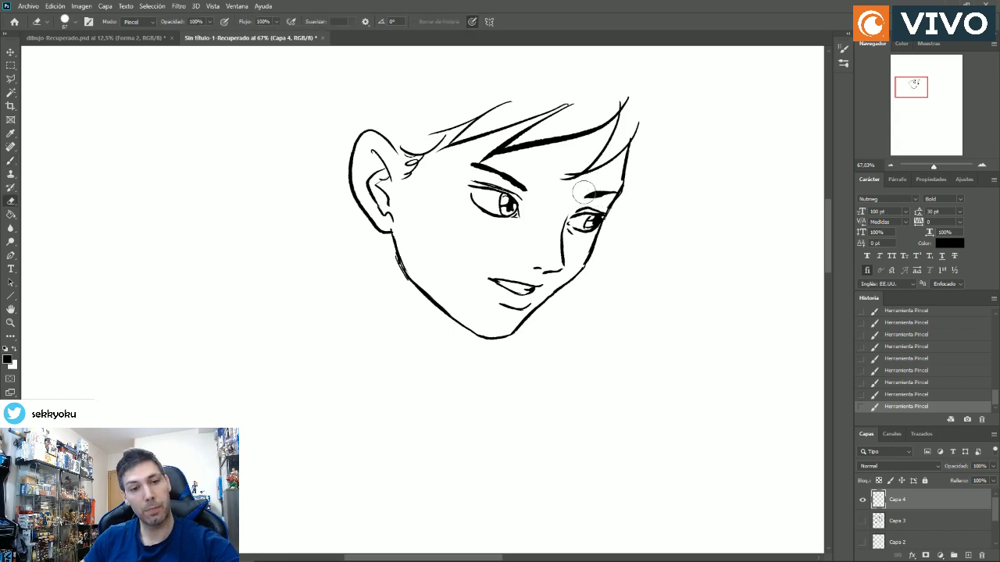
pyautogui.moveTo(583, 192); pyautogui.dragTo(577, 195)
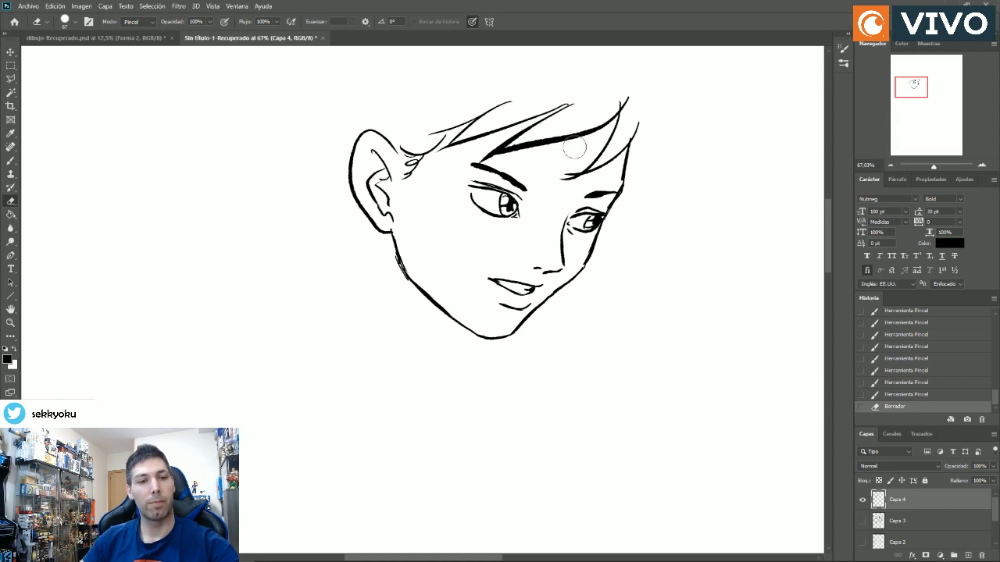
# Set the brush color to blue and draw the face's profile line from the forehead over the nose and lips to the chin.
pyautogui.press('b')
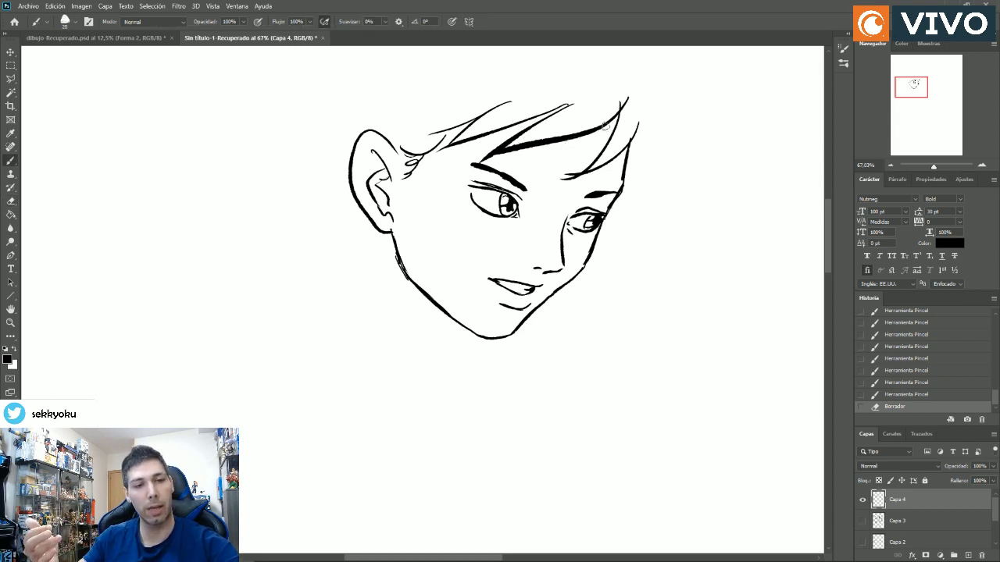
pyautogui.moveTo(606, 121); pyautogui.dragTo(600, 156)
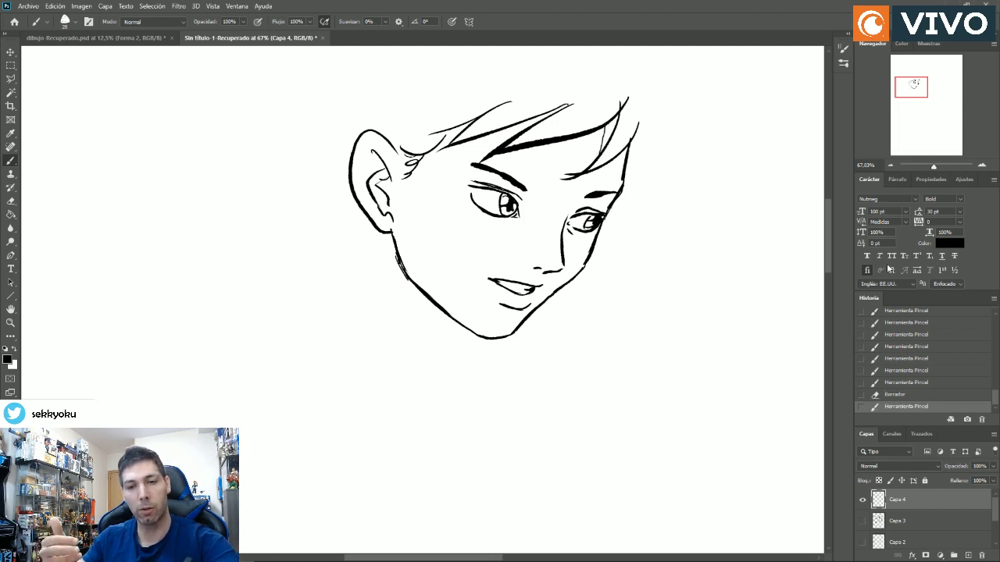
pyautogui.click(7, 359)
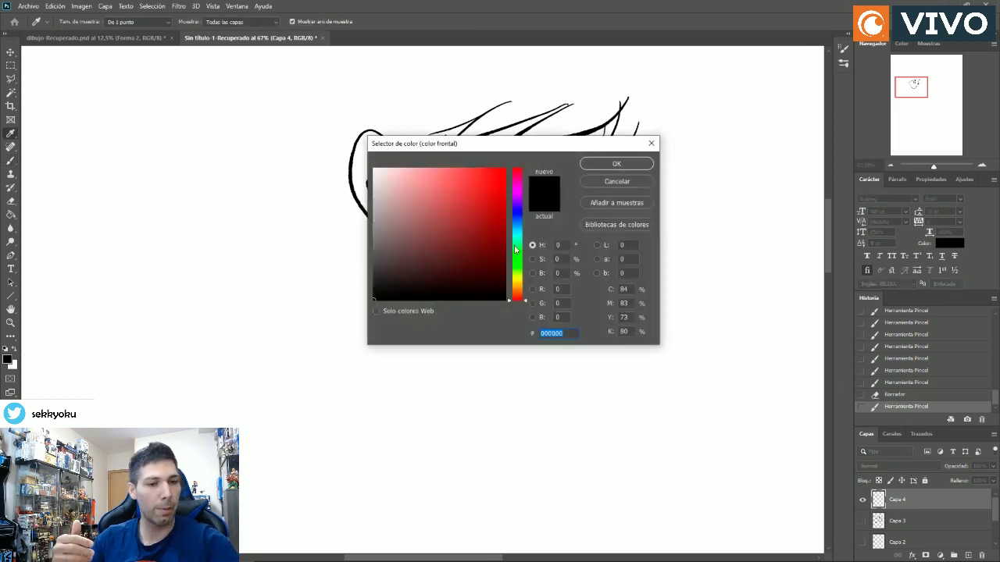
pyautogui.click(516, 212)
pyautogui.moveTo(478, 205); pyautogui.dragTo(505, 168)
pyautogui.click(596, 163)
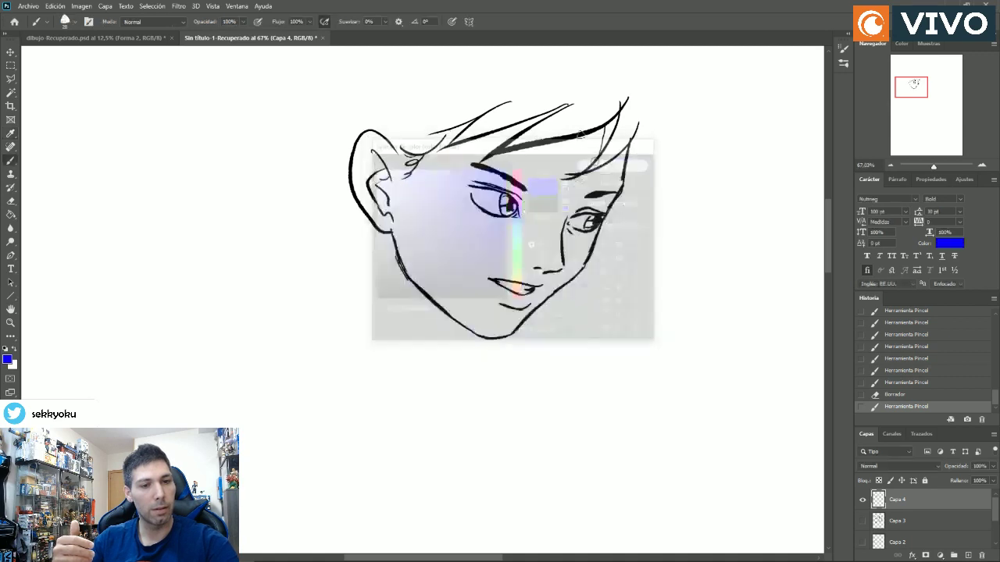
pyautogui.moveTo(604, 124)
pyautogui.mouseDown()
pyautogui.moveTo(587, 197)
pyautogui.moveTo(559, 223)
pyautogui.moveTo(558, 249)
pyautogui.mouseUp()
pyautogui.moveTo(566, 212)
pyautogui.mouseDown()
pyautogui.moveTo(562, 268)
pyautogui.moveTo(540, 275)
pyautogui.moveTo(494, 339)
pyautogui.mouseUp()
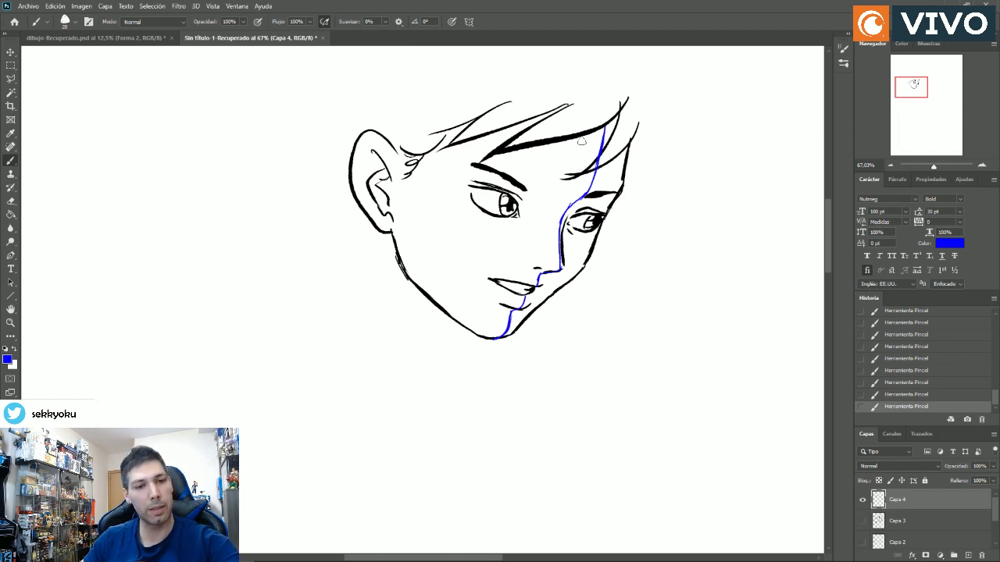
# Add blue vertical contour lines beside the profile line, running from the forehead along the nose to the mouth and chin.
pyautogui.moveTo(588, 126); pyautogui.dragTo(576, 179)
pyautogui.moveTo(569, 190)
pyautogui.mouseDown()
pyautogui.moveTo(552, 215)
pyautogui.moveTo(559, 204)
pyautogui.moveTo(546, 267)
pyautogui.moveTo(549, 250)
pyautogui.moveTo(535, 272)
pyautogui.moveTo(533, 251)
pyautogui.moveTo(549, 200)
pyautogui.moveTo(534, 243)
pyautogui.moveTo(538, 225)
pyautogui.moveTo(520, 226)
pyautogui.moveTo(507, 278)
pyautogui.mouseUp()
pyautogui.moveTo(542, 211); pyautogui.dragTo(532, 247)
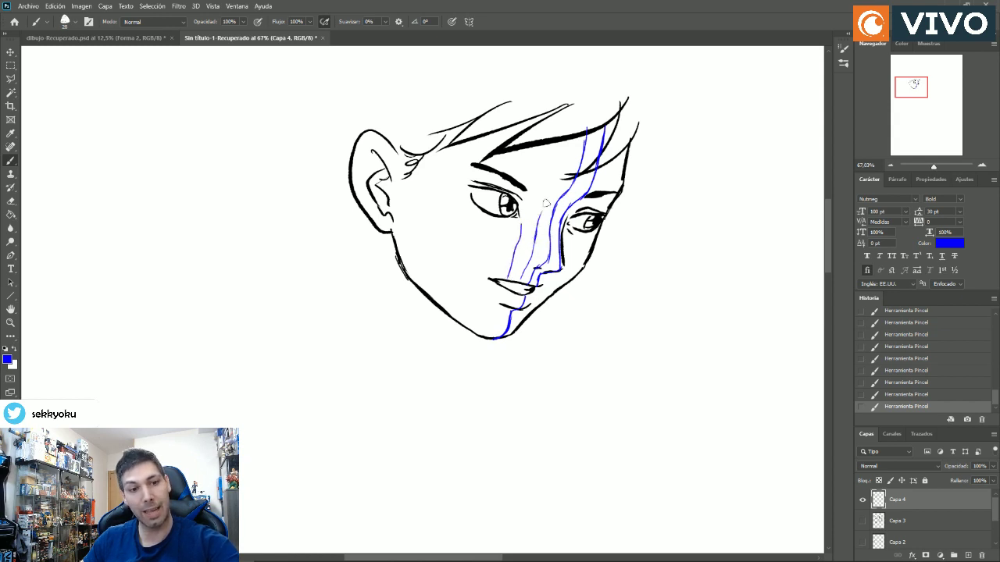
pyautogui.moveTo(566, 134); pyautogui.dragTo(550, 195)
pyautogui.moveTo(542, 141); pyautogui.dragTo(517, 223)
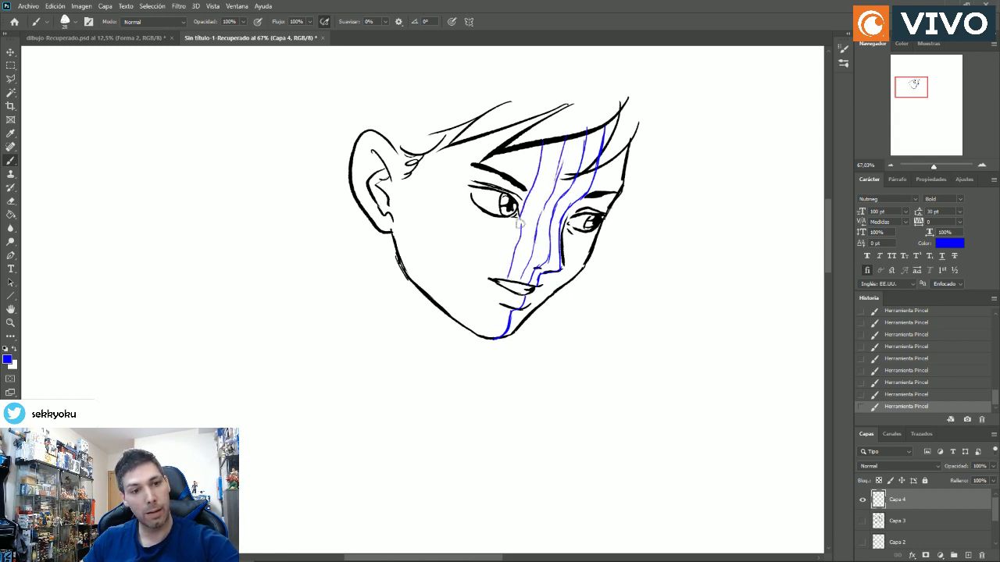
pyautogui.moveTo(504, 287); pyautogui.dragTo(484, 337)
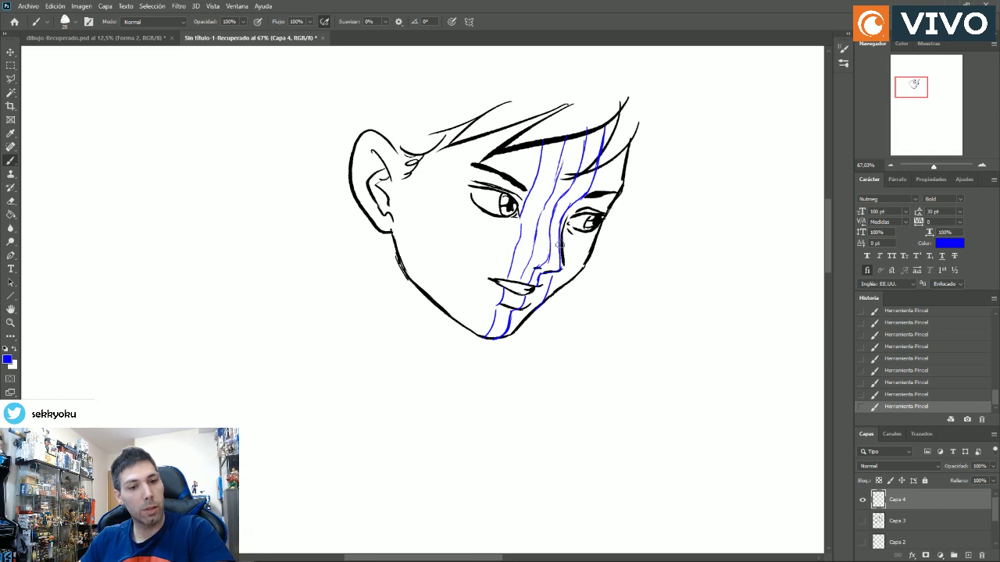
# Draw two blue cross-contour lines from the nose over the cheek to the ear, plus short ones on the far cheek.
pyautogui.moveTo(559, 242); pyautogui.dragTo(395, 187)
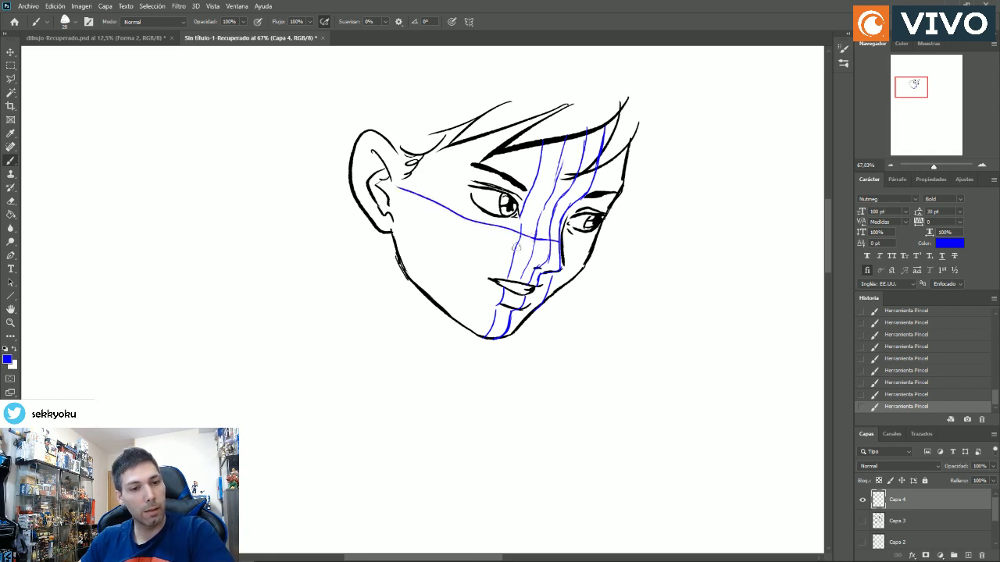
pyautogui.moveTo(561, 252); pyautogui.dragTo(400, 200)
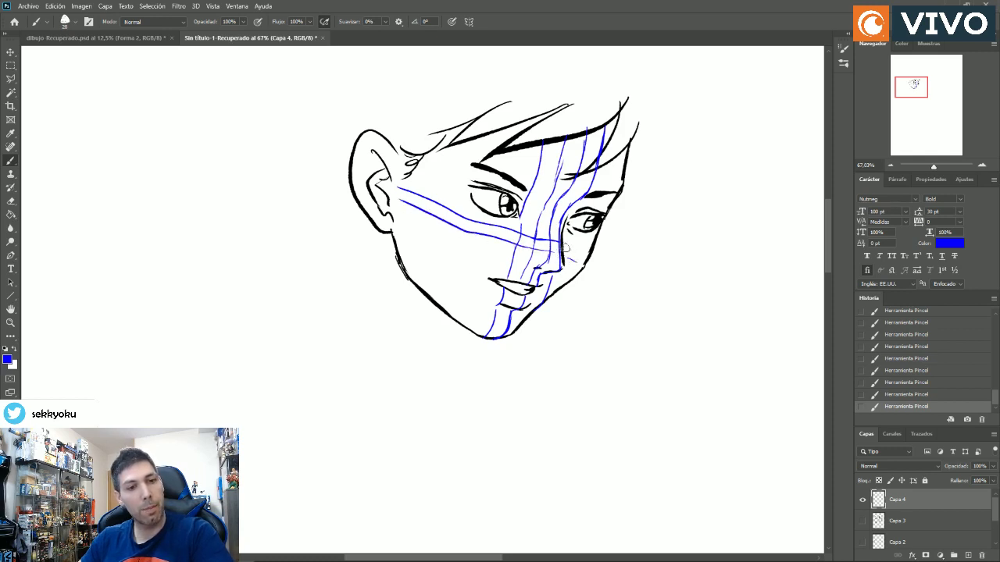
pyautogui.moveTo(563, 247)
pyautogui.mouseDown()
pyautogui.moveTo(582, 258)
pyautogui.moveTo(580, 281)
pyautogui.moveTo(565, 283)
pyautogui.mouseUp()
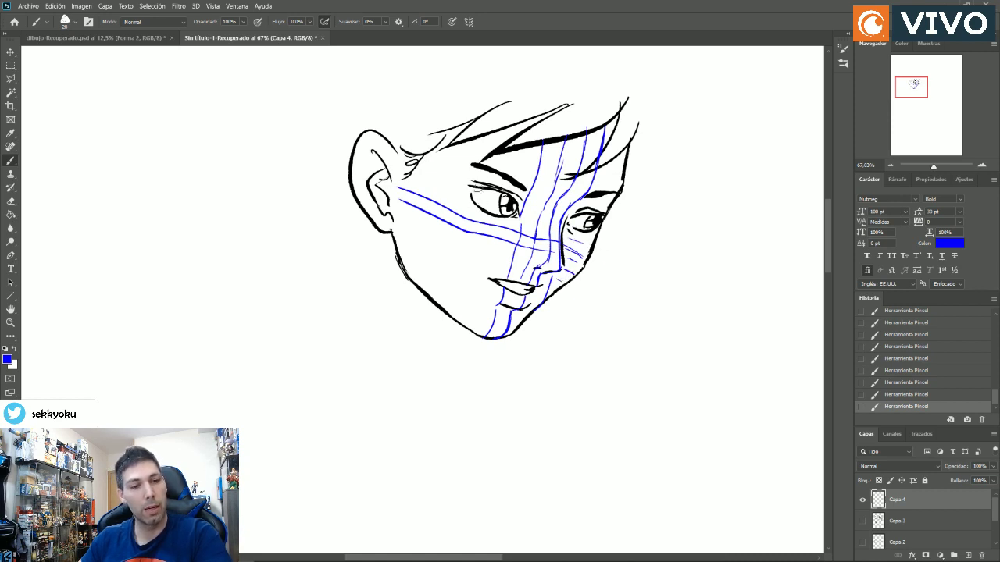
# Draw curved blue contour lines over both eyes to describe the roundness of the eyeballs.
pyautogui.moveTo(516, 207)
pyautogui.mouseDown()
pyautogui.moveTo(468, 207)
pyautogui.moveTo(476, 189)
pyautogui.moveTo(492, 189)
pyautogui.moveTo(489, 215)
pyautogui.moveTo(493, 183)
pyautogui.moveTo(478, 217)
pyautogui.mouseUp()
pyautogui.moveTo(484, 180)
pyautogui.mouseDown()
pyautogui.moveTo(471, 207)
pyautogui.moveTo(477, 200)
pyautogui.mouseUp()
pyautogui.moveTo(583, 236); pyautogui.dragTo(595, 200)
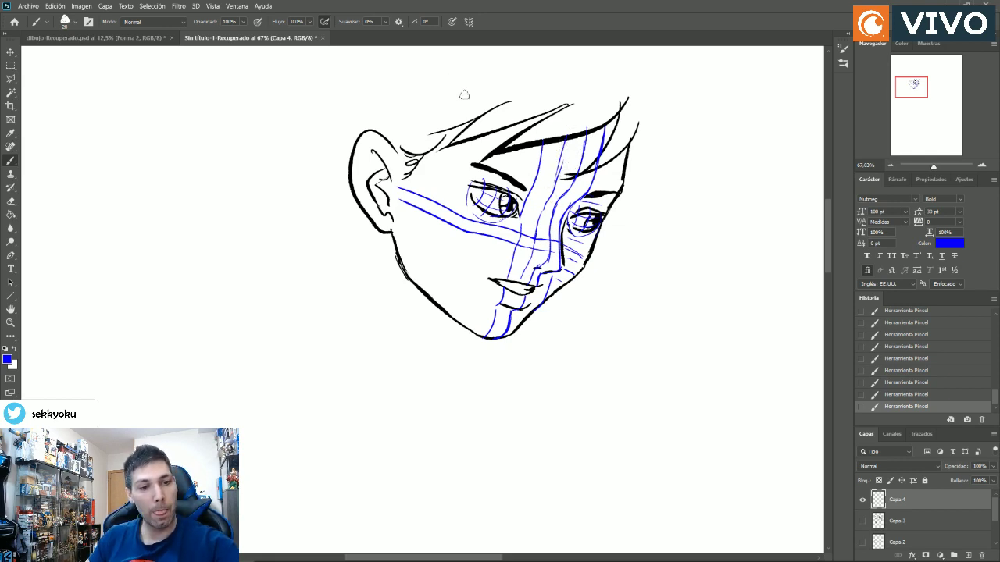
# Erase the thick inner part of the near eyebrow and ink angry brows with frown lines between the eyes in black.
pyautogui.press('e')
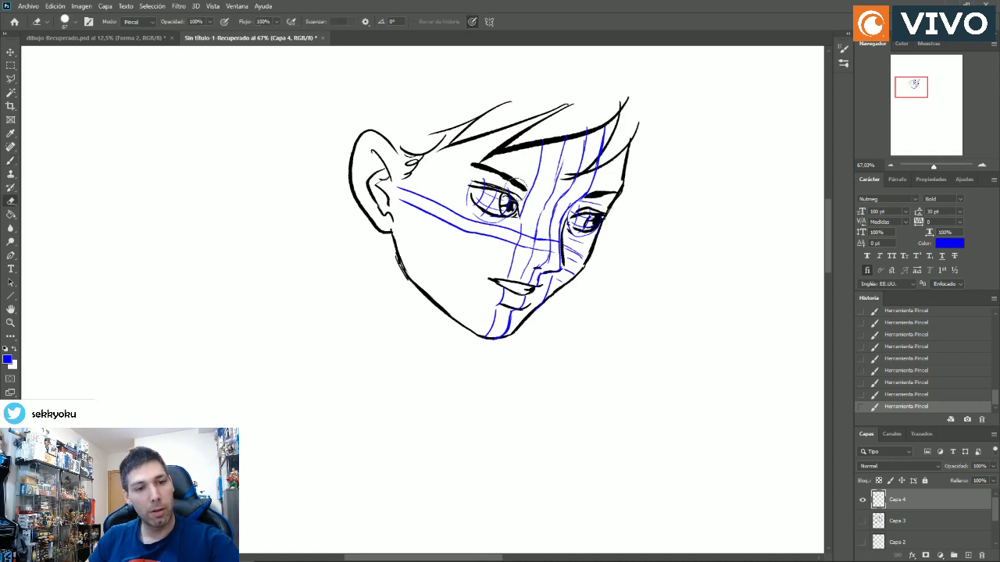
pyautogui.moveTo(492, 181); pyautogui.dragTo(529, 191)
pyautogui.press('b')
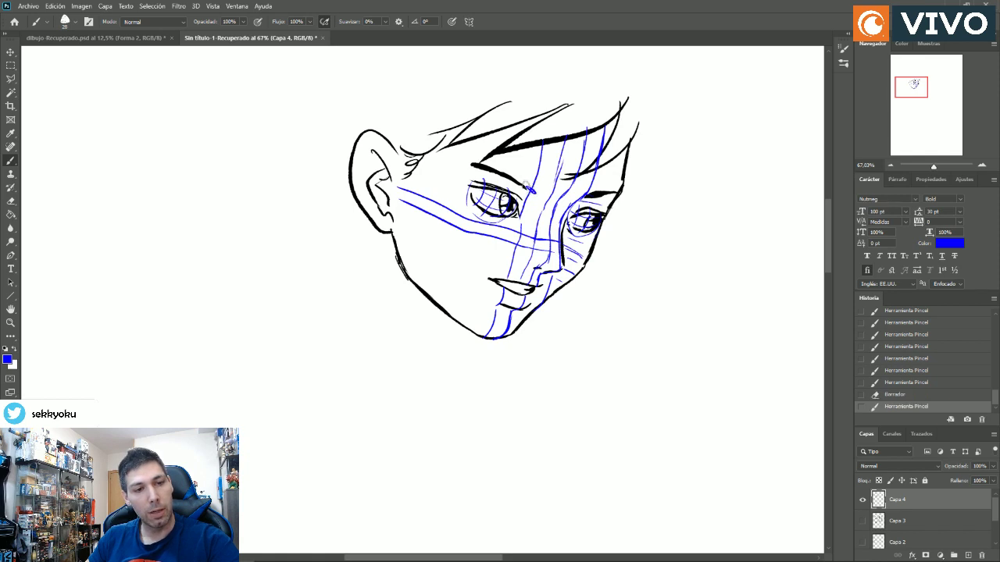
pyautogui.click(5, 348)
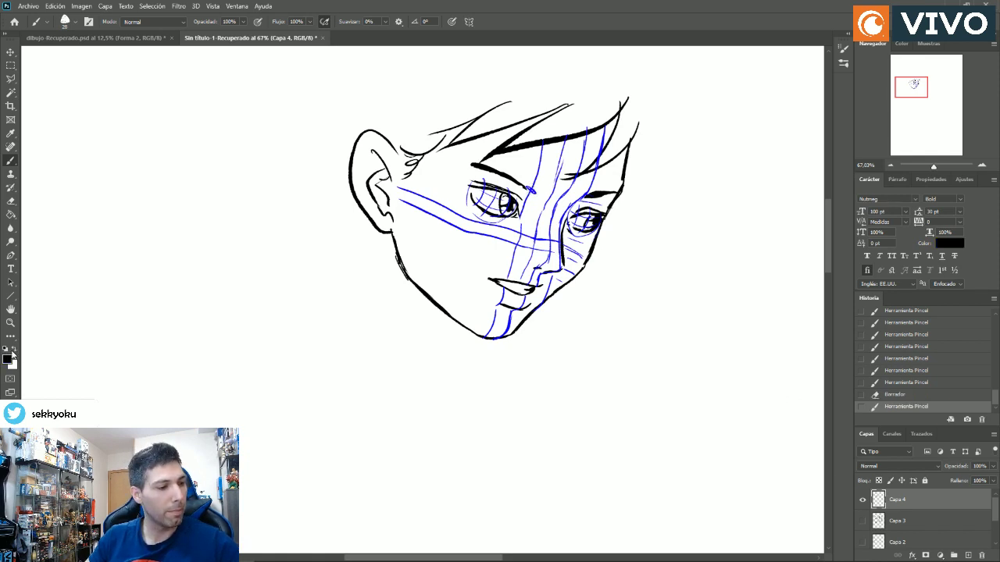
pyautogui.click(16, 350)
pyautogui.click(16, 349)
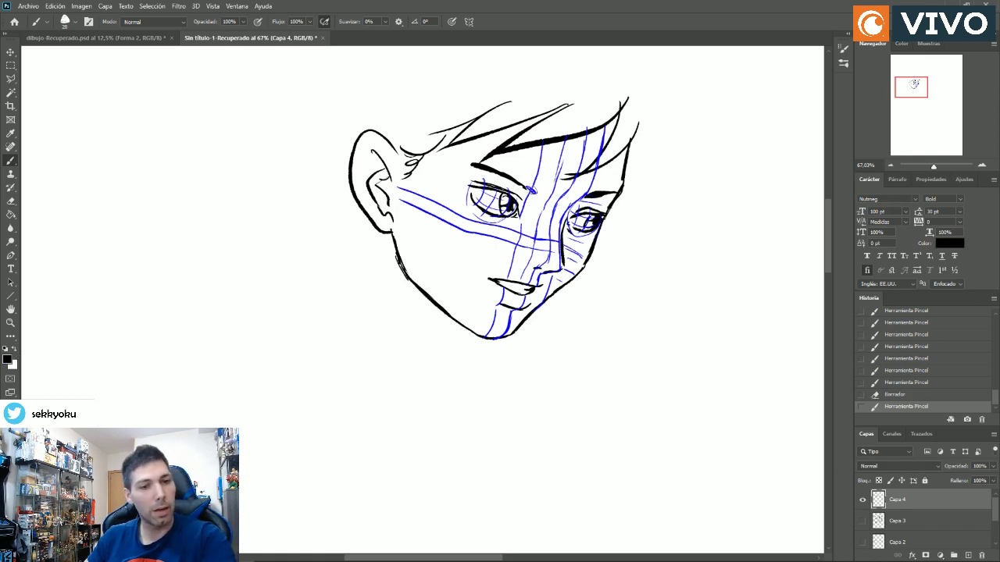
pyautogui.moveTo(522, 185)
pyautogui.mouseDown()
pyautogui.moveTo(578, 203)
pyautogui.moveTo(520, 212)
pyautogui.moveTo(528, 194)
pyautogui.moveTo(545, 172)
pyautogui.moveTo(564, 235)
pyautogui.mouseUp()
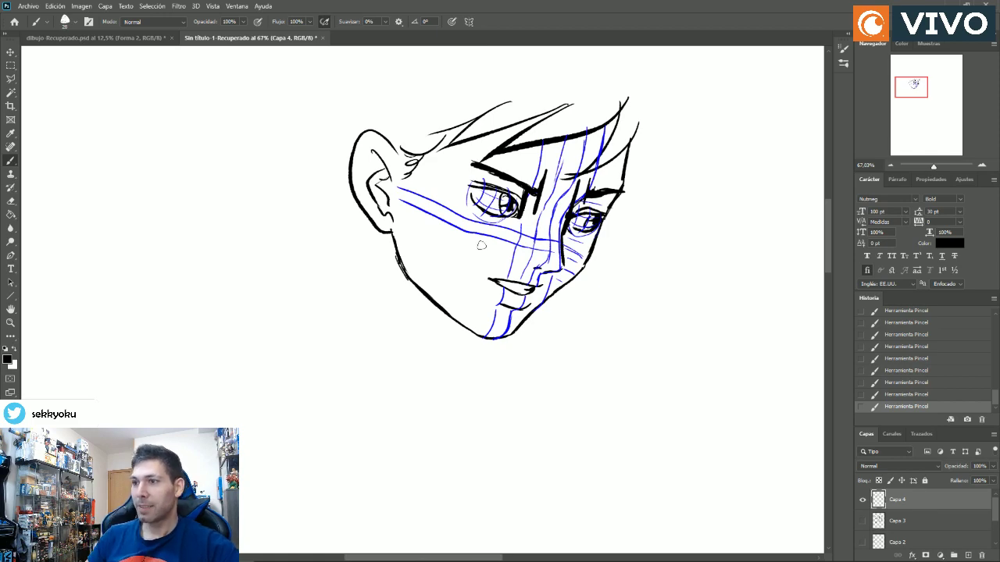
# Show the sketch on layer Capa 3 and ink the pointed hair locks beside the far side of the forehead.
pyautogui.moveTo(932, 166); pyautogui.dragTo(925, 168)
pyautogui.doubleClick(10, 323)
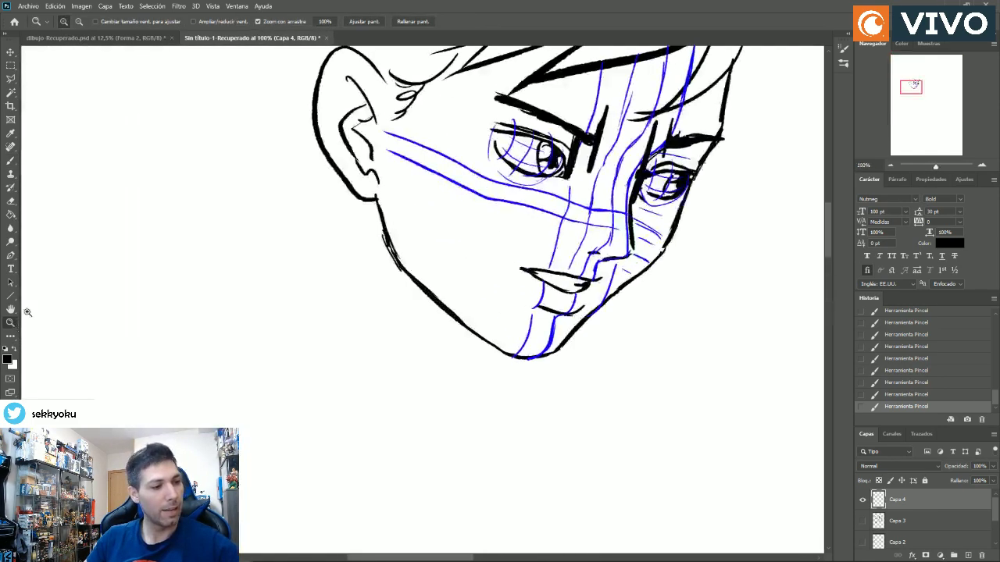
pyautogui.moveTo(793, 221); pyautogui.dragTo(476, 171)
pyautogui.click(460, 179)
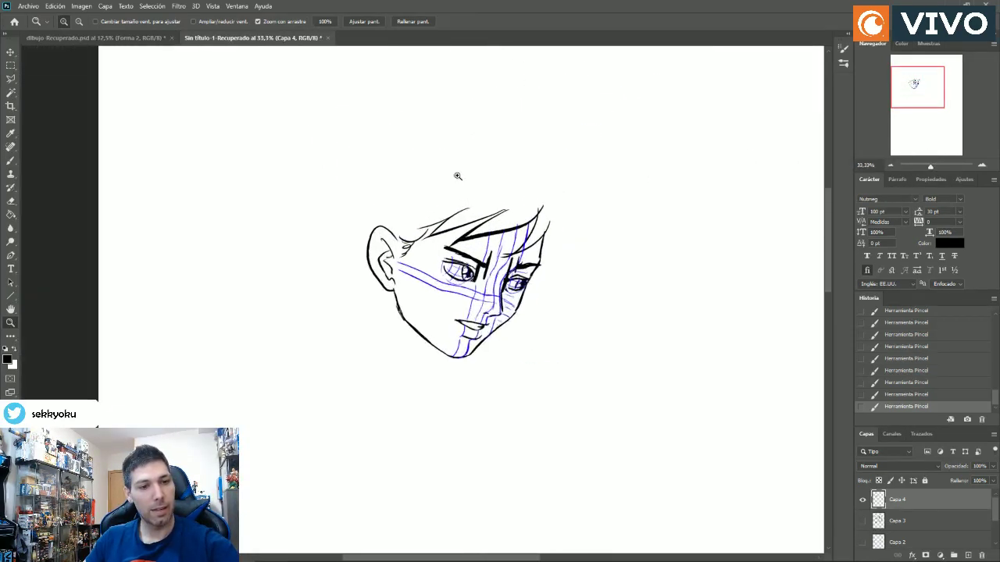
pyautogui.press('b')
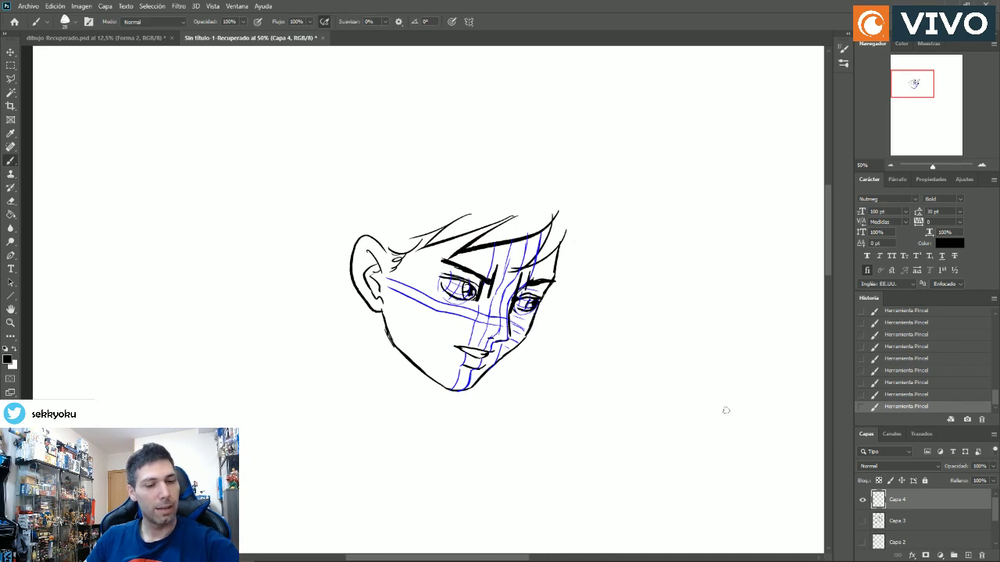
pyautogui.click(863, 522)
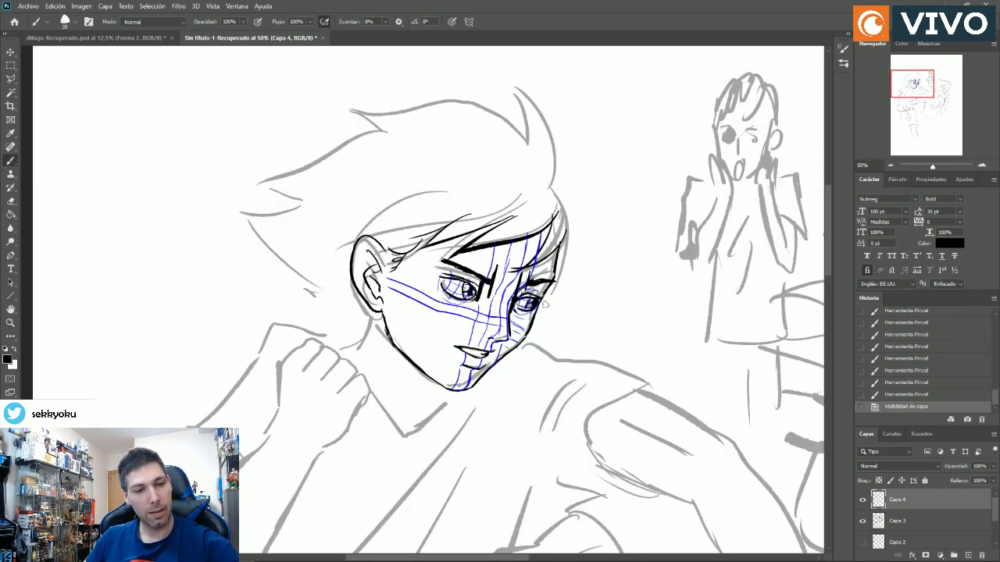
pyautogui.moveTo(538, 310)
pyautogui.mouseDown()
pyautogui.moveTo(565, 252)
pyautogui.moveTo(572, 297)
pyautogui.moveTo(585, 243)
pyautogui.mouseUp()
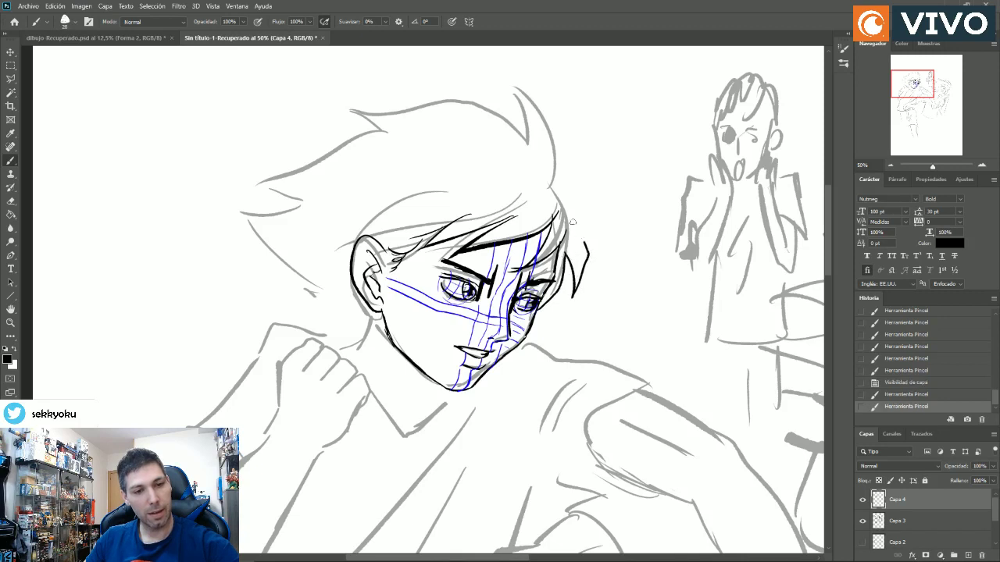
pyautogui.moveTo(563, 206); pyautogui.dragTo(594, 241)
pyautogui.moveTo(566, 200); pyautogui.dragTo(596, 251)
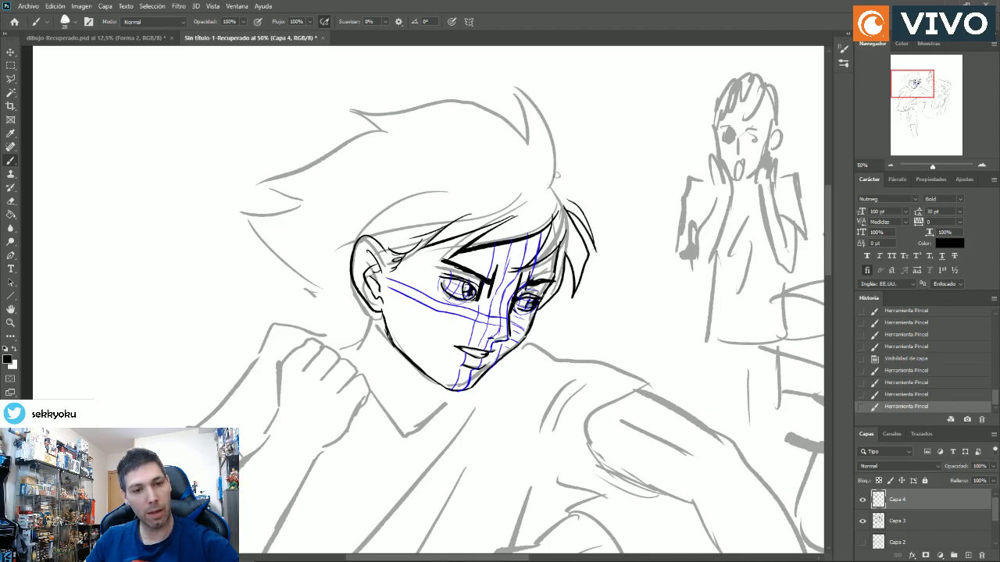
# Ink the spiky hair outline from the front tuft over the crown and down the back of the head to below the ear.
pyautogui.moveTo(564, 197)
pyautogui.mouseDown()
pyautogui.moveTo(563, 119)
pyautogui.moveTo(560, 167)
pyautogui.mouseUp()
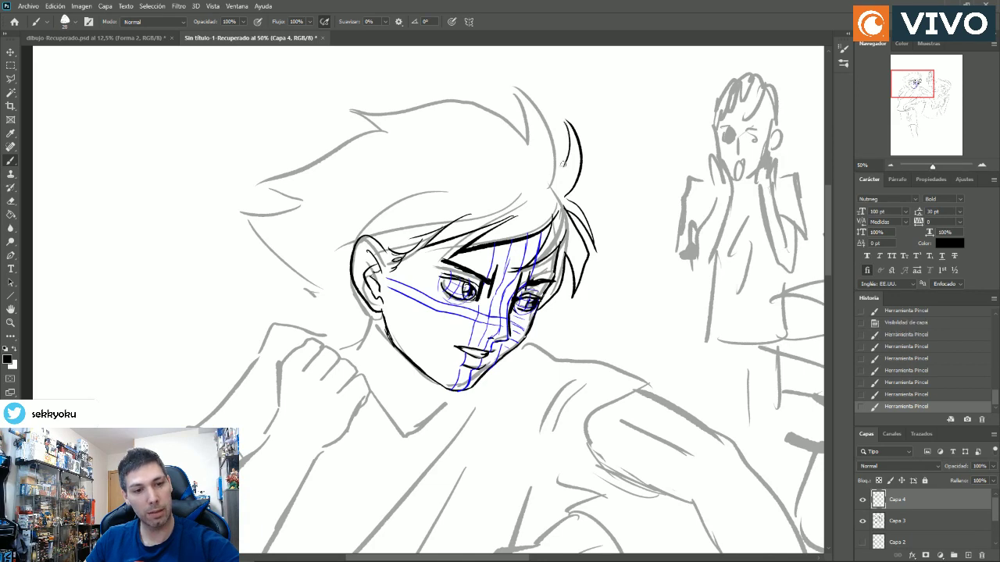
pyautogui.moveTo(565, 119); pyautogui.dragTo(543, 165)
pyautogui.moveTo(475, 81)
pyautogui.mouseDown()
pyautogui.moveTo(550, 128)
pyautogui.moveTo(500, 131)
pyautogui.mouseUp()
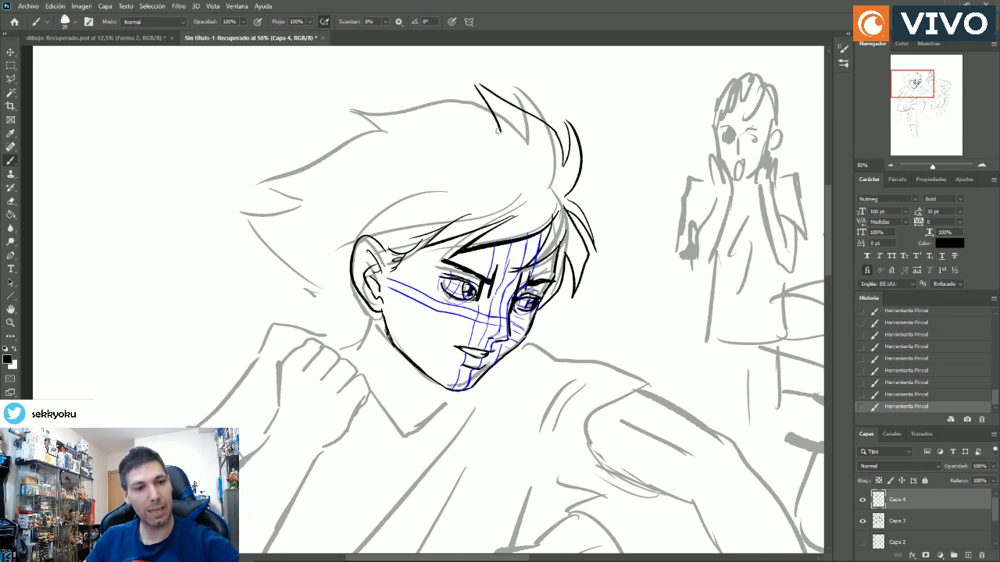
pyautogui.moveTo(472, 100)
pyautogui.mouseDown()
pyautogui.moveTo(330, 96)
pyautogui.moveTo(363, 121)
pyautogui.moveTo(290, 118)
pyautogui.mouseUp()
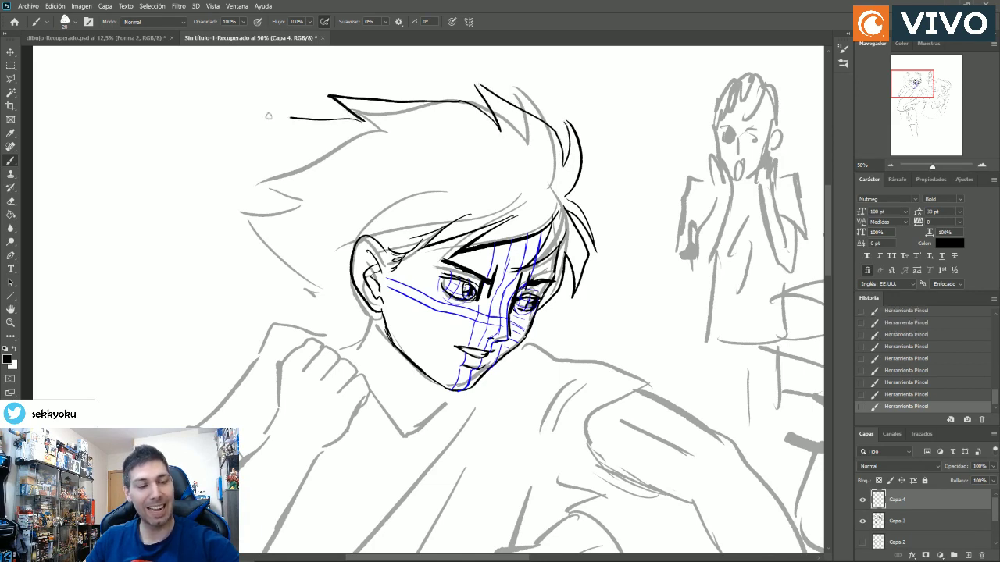
pyautogui.moveTo(363, 122)
pyautogui.mouseDown()
pyautogui.moveTo(258, 142)
pyautogui.moveTo(326, 195)
pyautogui.moveTo(233, 216)
pyautogui.moveTo(330, 278)
pyautogui.mouseUp()
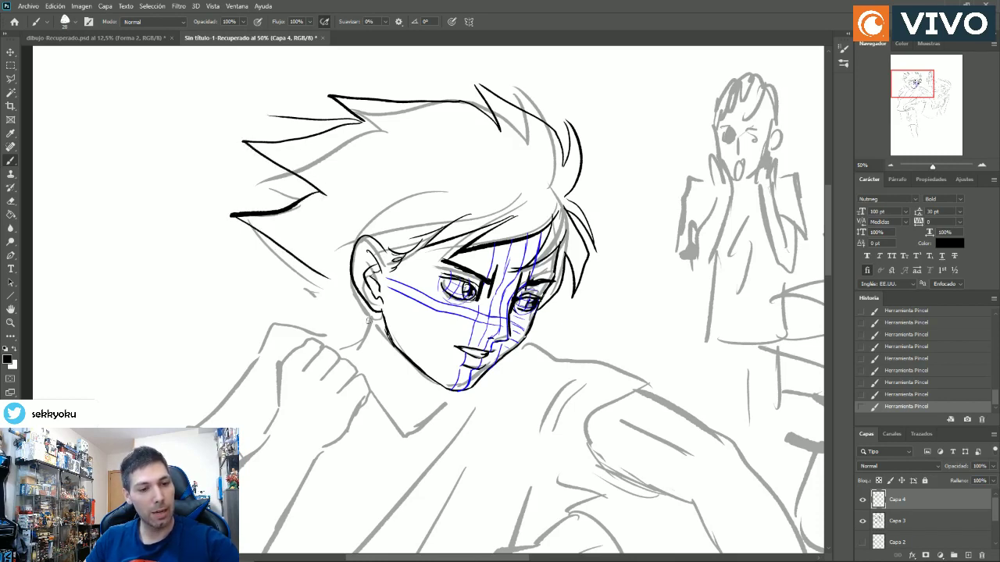
pyautogui.moveTo(368, 319)
pyautogui.mouseDown()
pyautogui.moveTo(316, 320)
pyautogui.moveTo(295, 284)
pyautogui.moveTo(323, 281)
pyautogui.mouseUp()
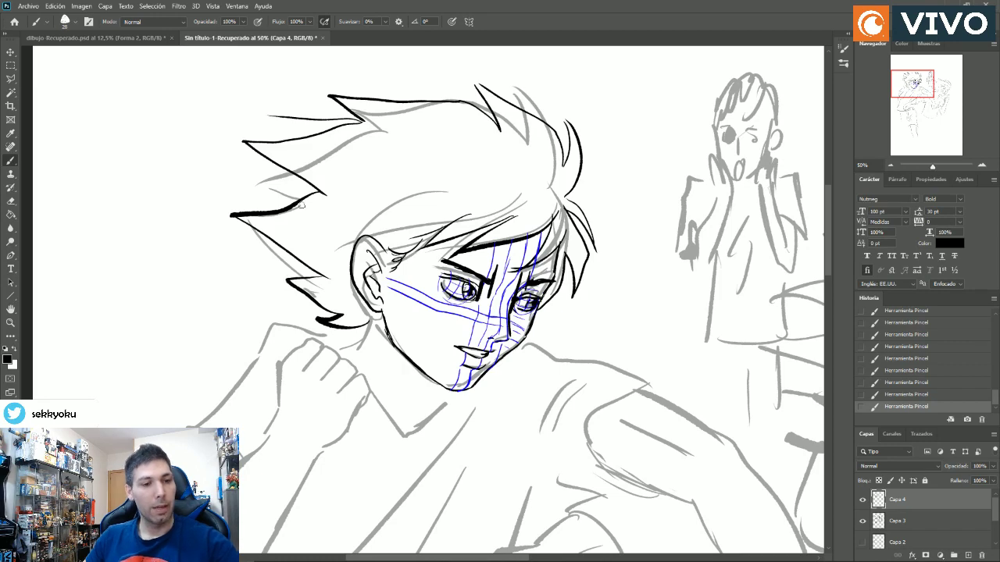
# Hide layers Capa 3 and Capa 4 to leave a blank page.
pyautogui.moveTo(932, 166); pyautogui.dragTo(928, 167)
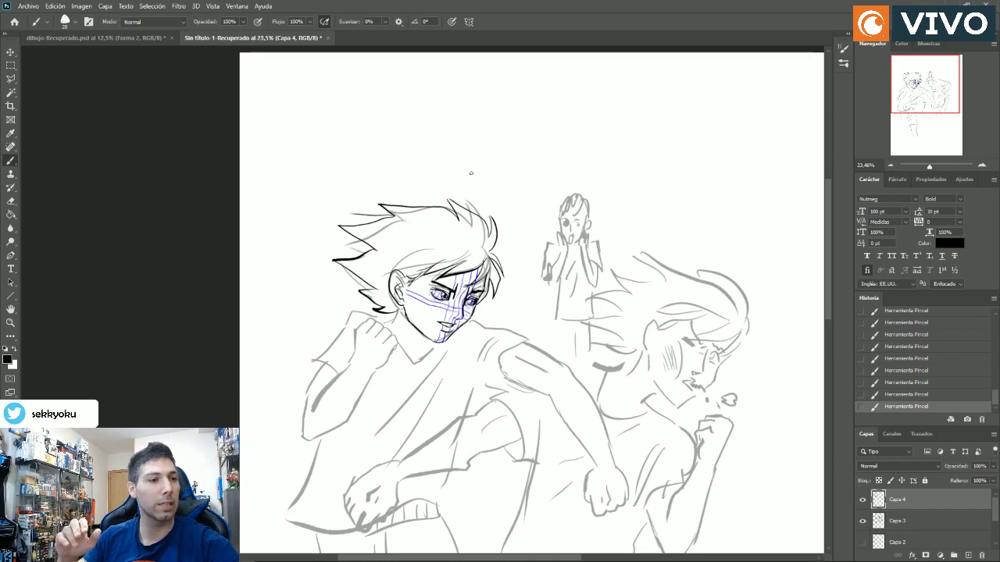
pyautogui.click(862, 521)
pyautogui.click(862, 500)
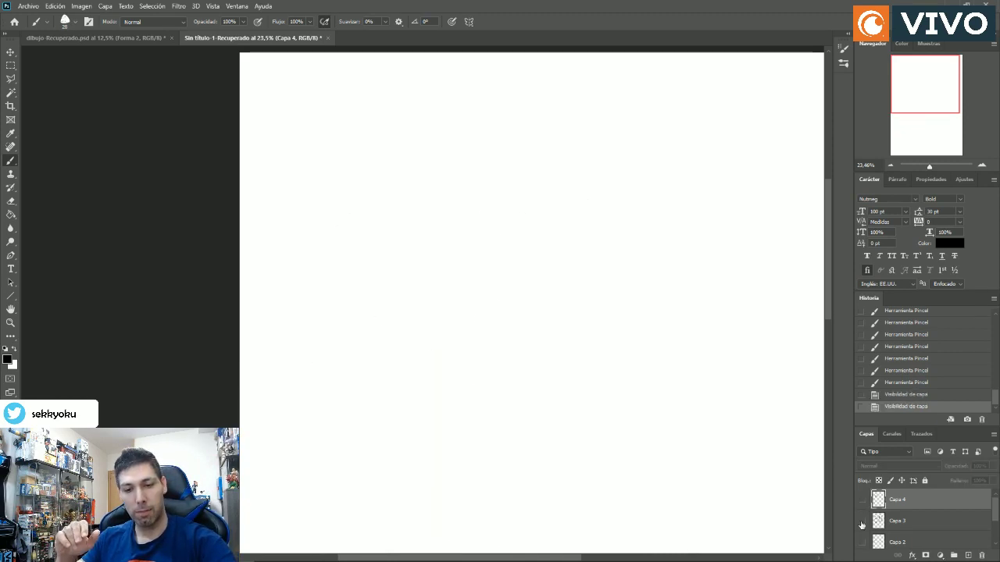
pyautogui.moveTo(929, 167); pyautogui.dragTo(926, 166)
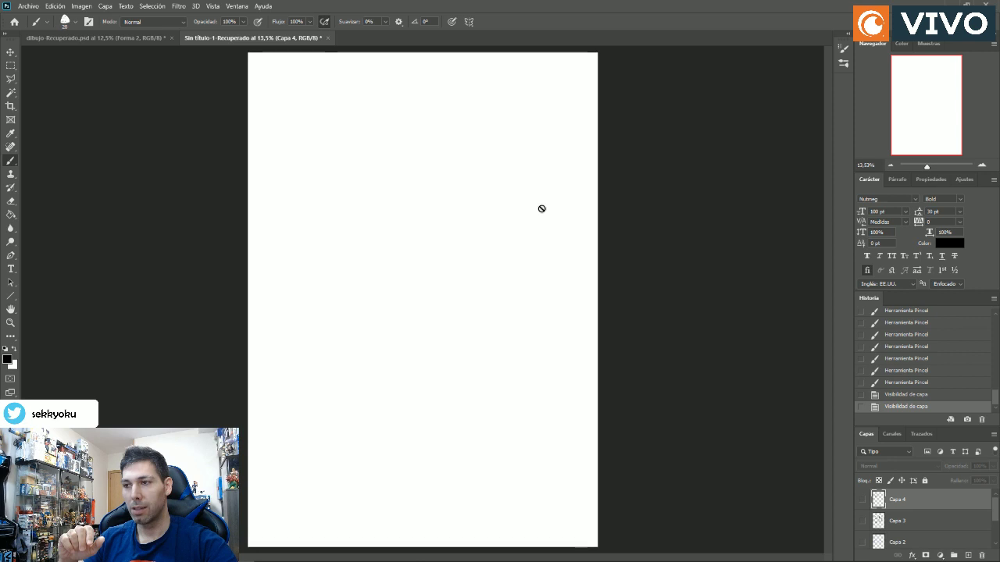
# Add a new layer and draw a wavy black test stroke with the 28 px Kyle's Manga - Basic Rough brush.
pyautogui.click(74, 22)
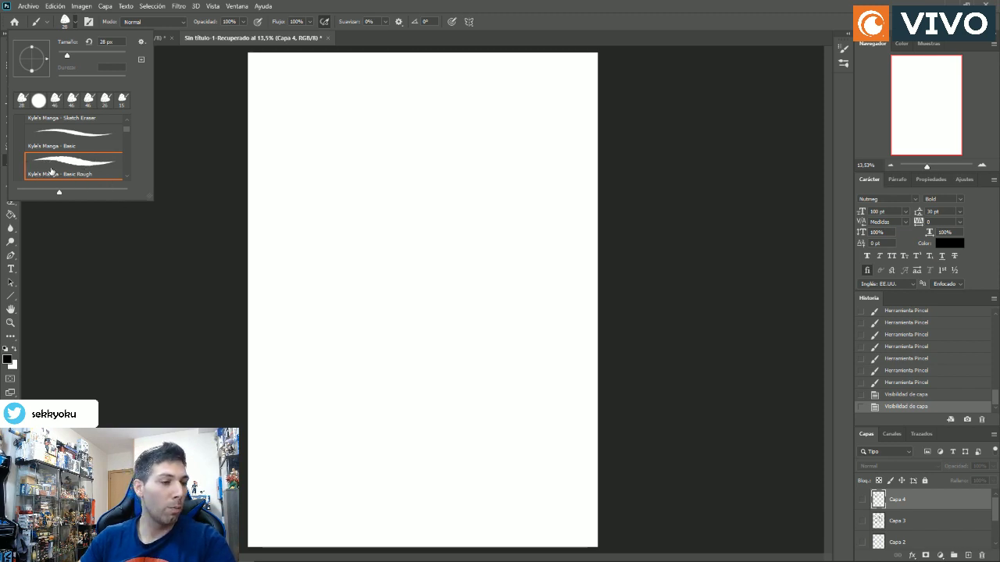
pyautogui.click(11, 323)
pyautogui.click(396, 183)
pyautogui.click(397, 183)
pyautogui.click(398, 183)
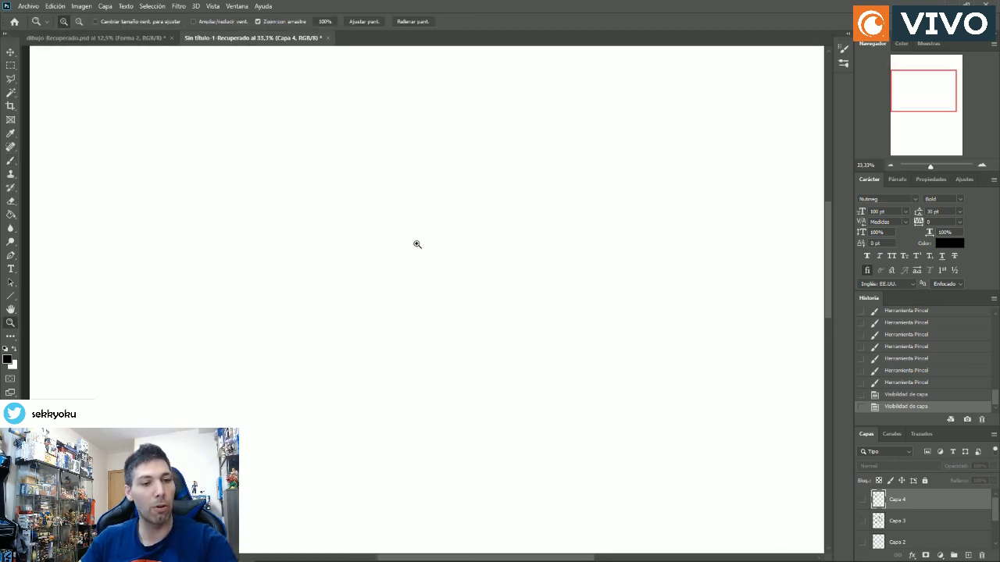
pyautogui.click(10, 160)
pyautogui.click(283, 174)
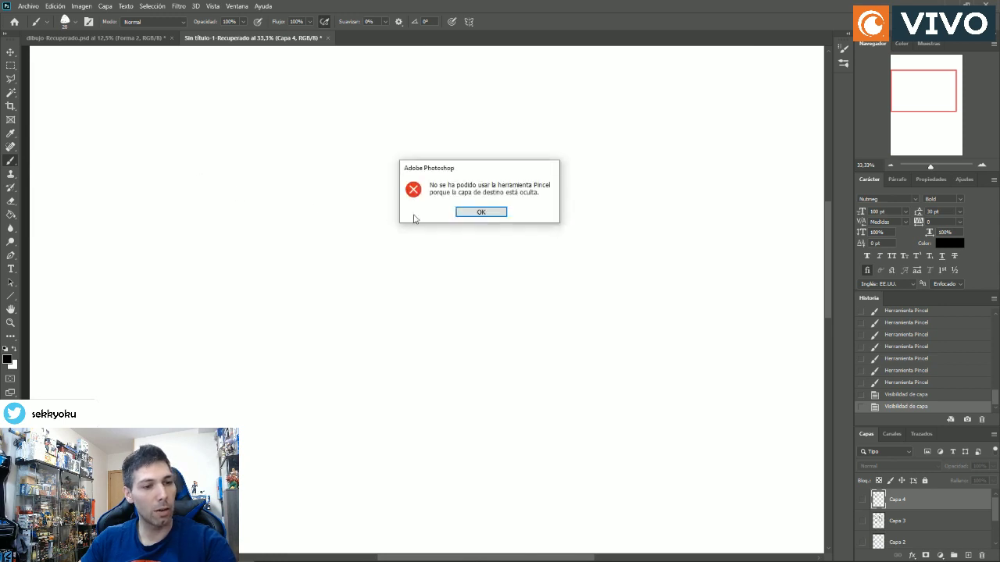
pyautogui.click(479, 212)
pyautogui.click(967, 555)
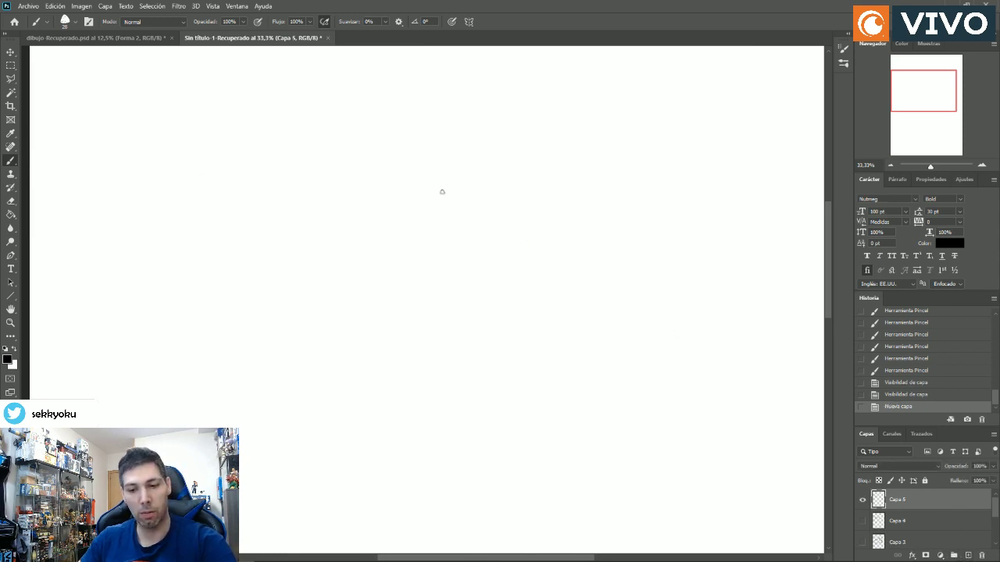
pyautogui.moveTo(333, 177)
pyautogui.mouseDown()
pyautogui.moveTo(400, 287)
pyautogui.moveTo(390, 323)
pyautogui.moveTo(339, 344)
pyautogui.mouseUp()
# Examine the edge texture of the test stroke at up to 200% magnification.
pyautogui.click(10, 323)
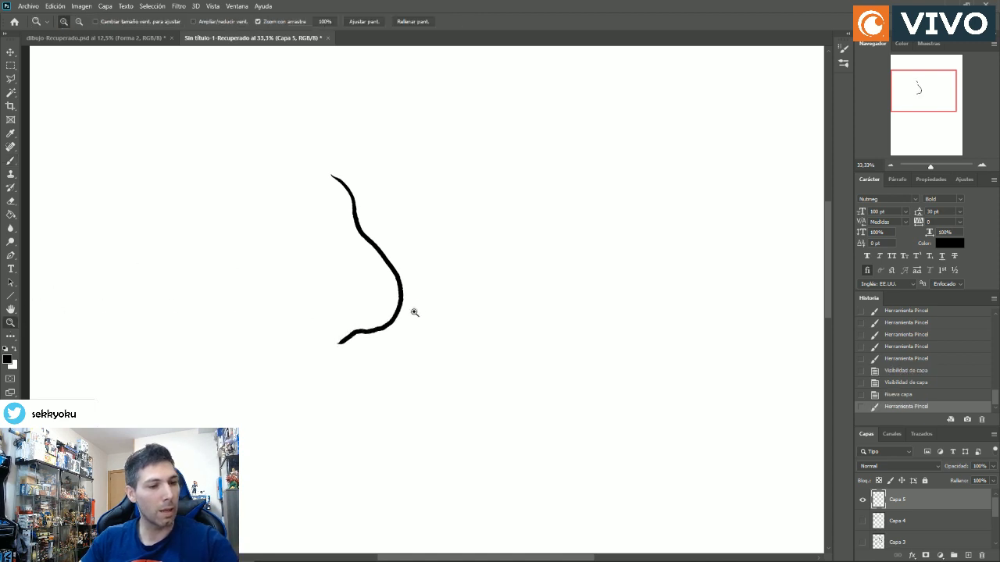
pyautogui.click(395, 290)
pyautogui.click(391, 311)
pyautogui.click(391, 315)
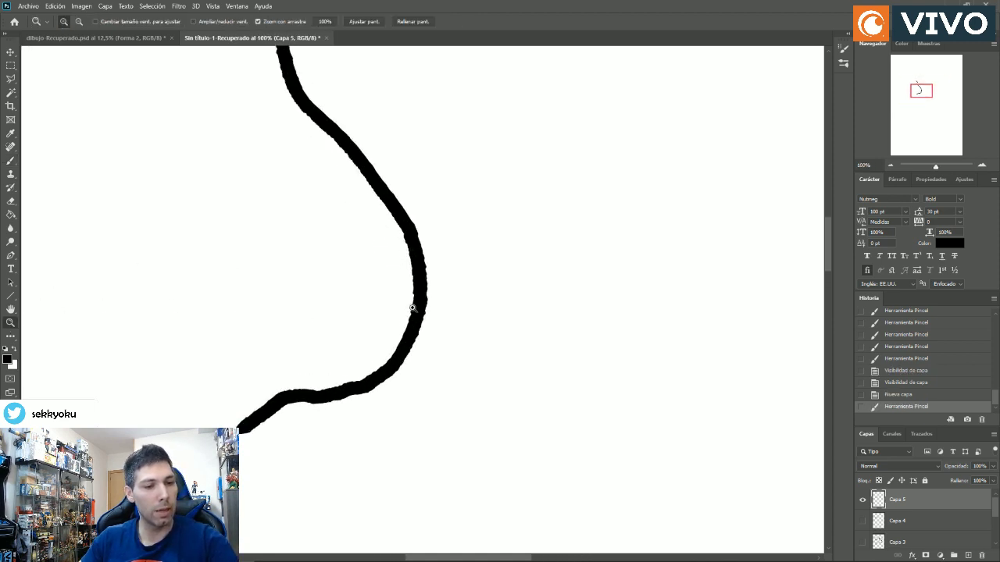
pyautogui.click(409, 265)
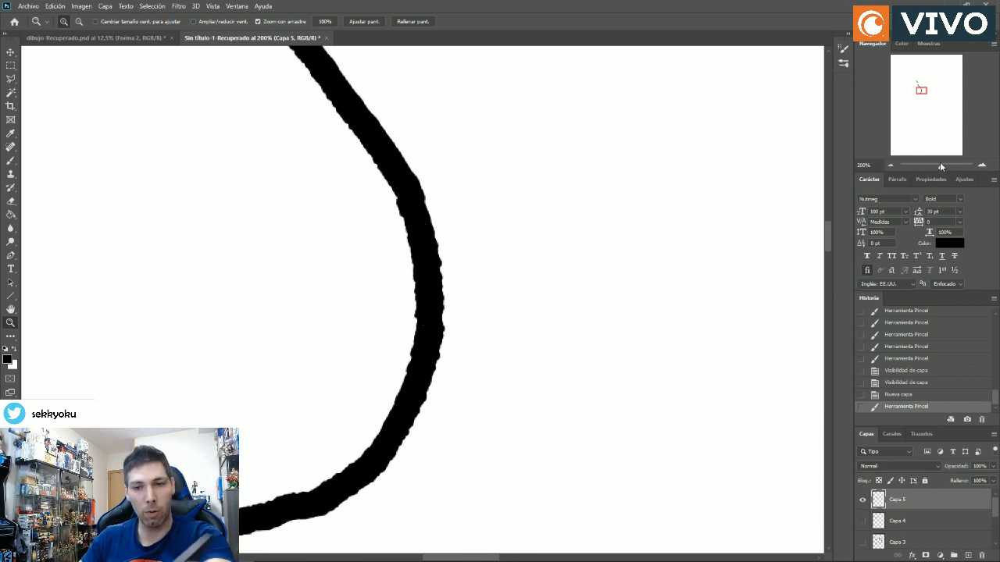
pyautogui.moveTo(944, 171); pyautogui.dragTo(936, 171)
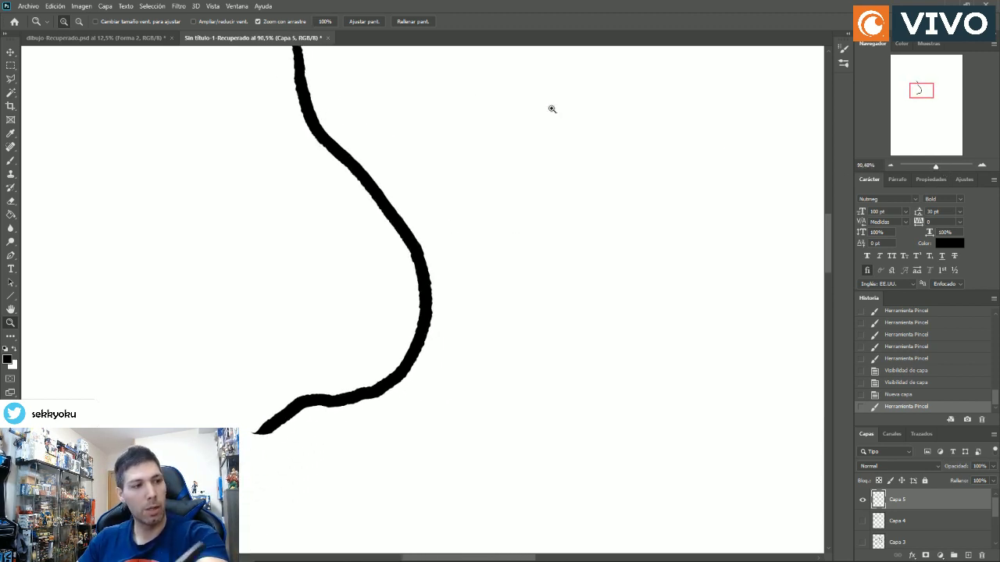
# Switch to the Circular definido brush with pressure-controlled size and draw a looping comparison stroke across the rough one.
pyautogui.click(12, 161)
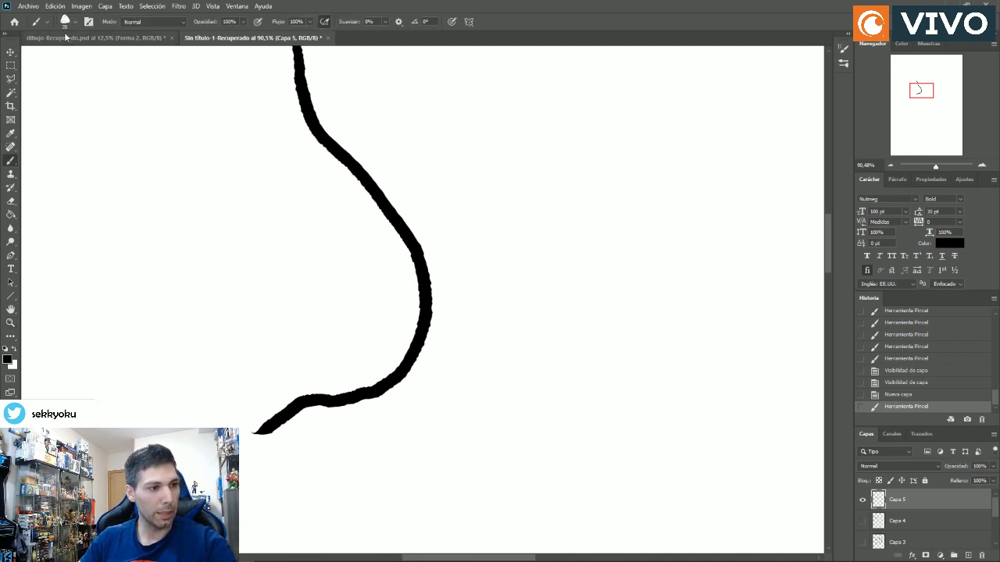
pyautogui.hotkey('ctrl', '1')
pyautogui.click(63, 26)
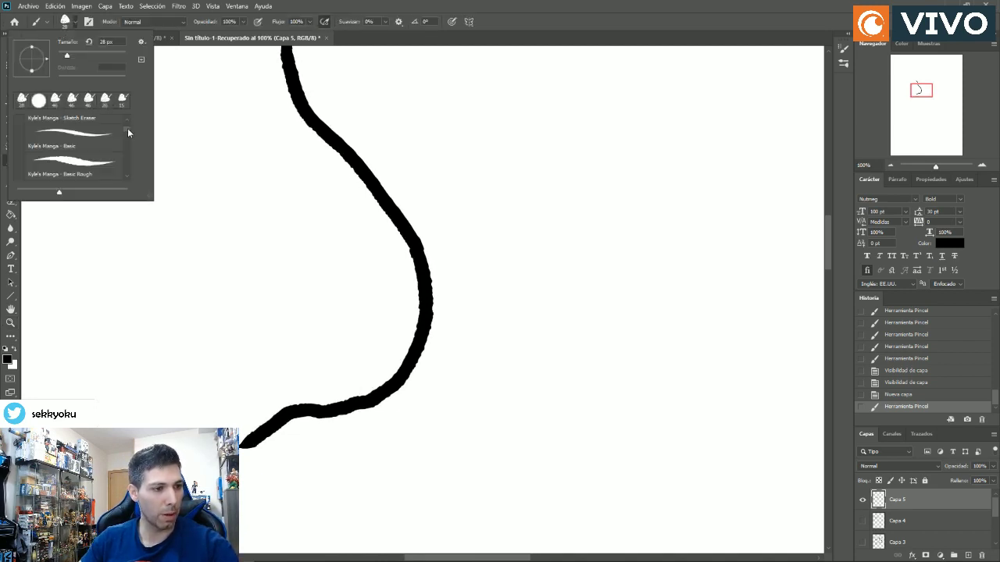
pyautogui.scroll(-2, 127, 132)
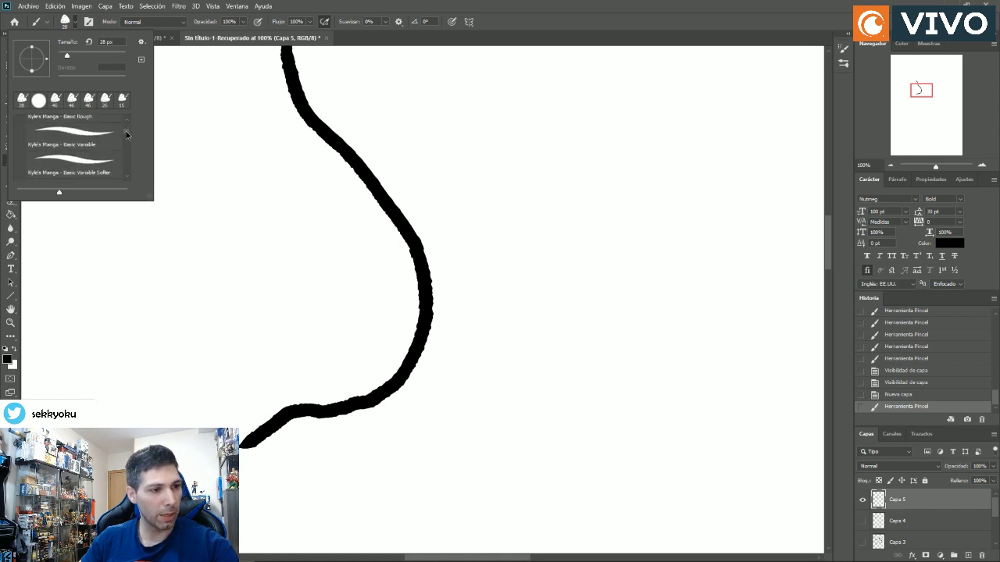
pyautogui.scroll(5, 127, 135)
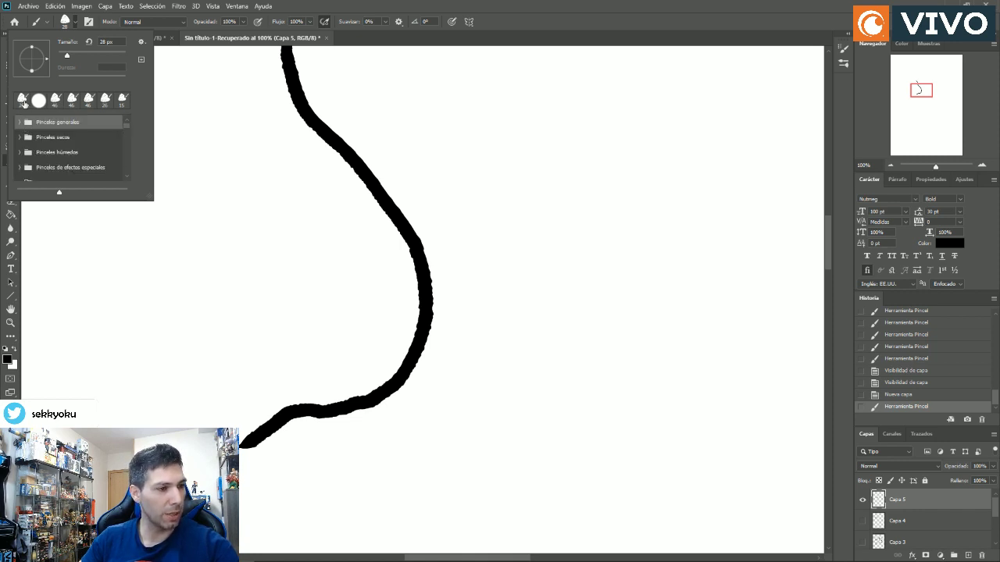
pyautogui.click(21, 123)
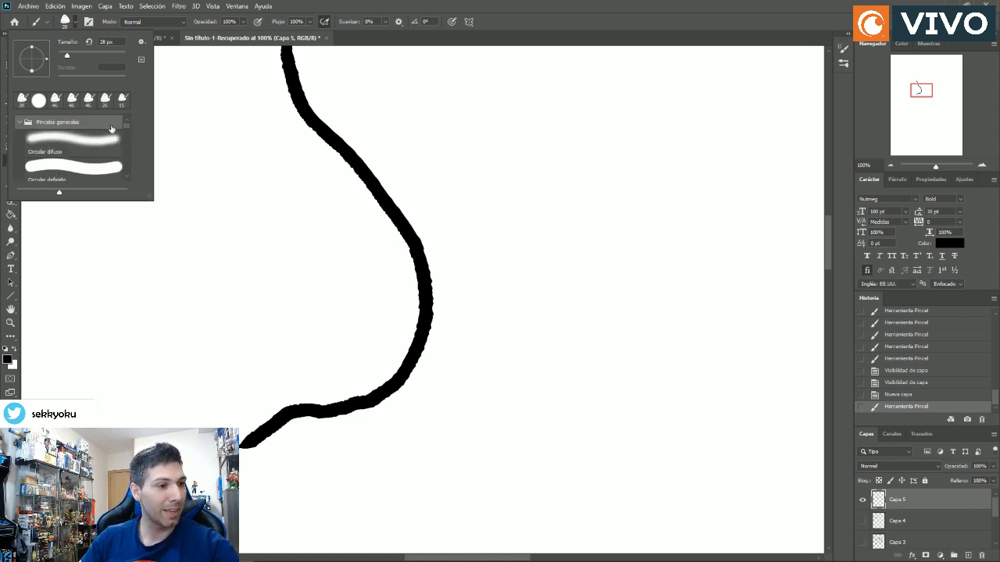
pyautogui.scroll(-3, 122, 122)
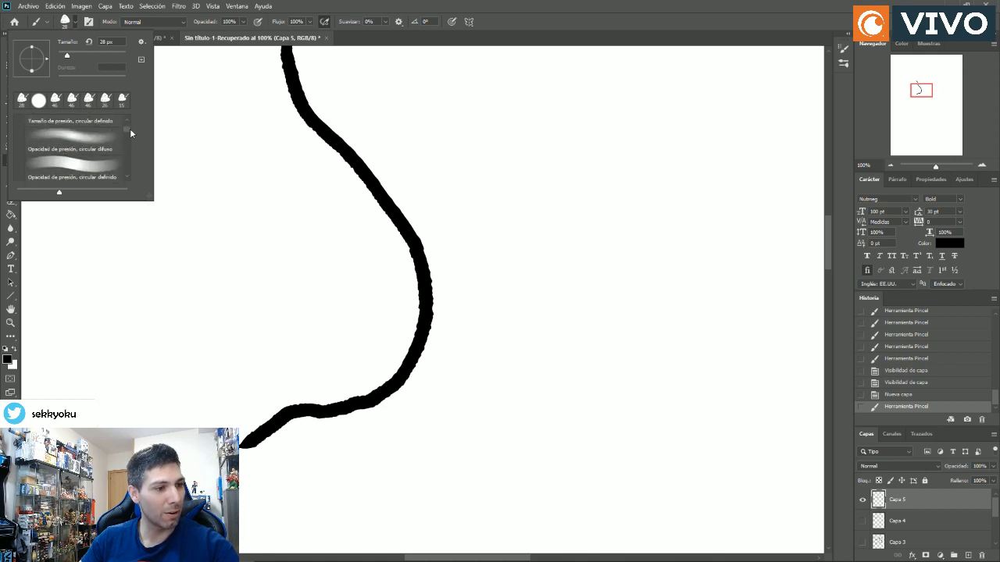
pyautogui.scroll(3, 133, 134)
pyautogui.click(86, 163)
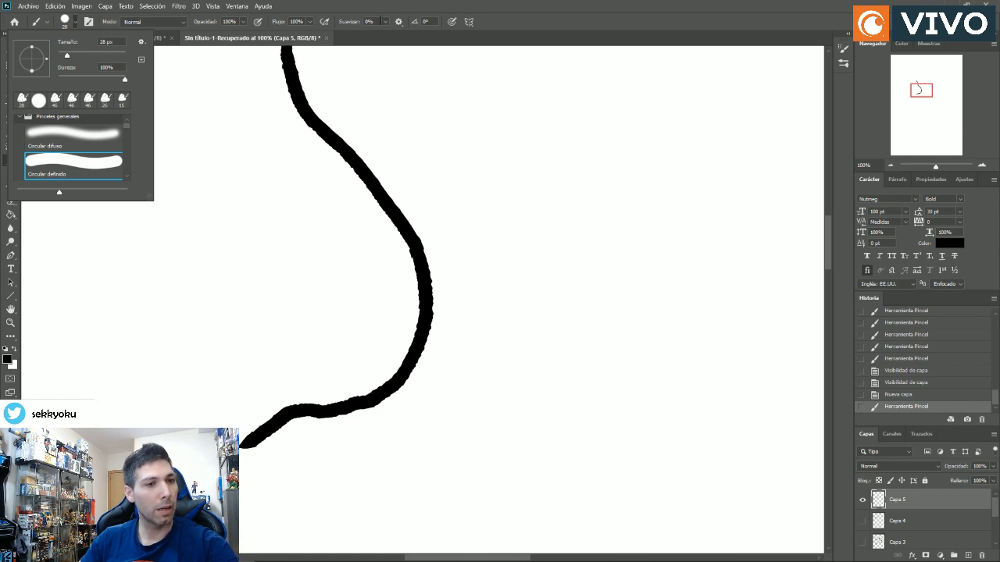
pyautogui.click(452, 21)
pyautogui.moveTo(482, 139)
pyautogui.mouseDown()
pyautogui.moveTo(508, 264)
pyautogui.moveTo(502, 412)
pyautogui.moveTo(448, 386)
pyautogui.moveTo(396, 197)
pyautogui.moveTo(173, 196)
pyautogui.mouseUp()
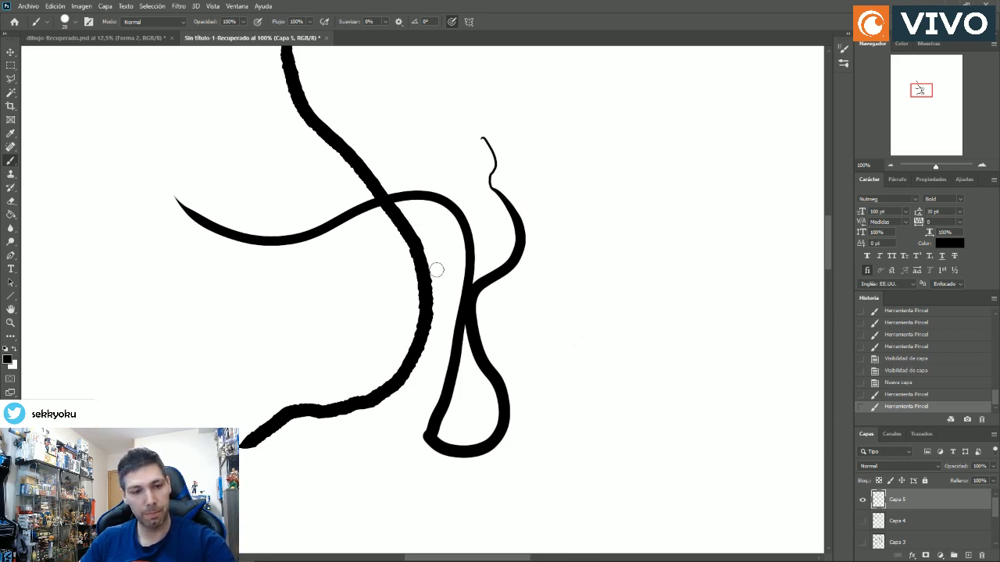
# Draw another looping Circular definido stroke and add small test marks with the 28 px Circular difuso brush.
pyautogui.moveTo(581, 221)
pyautogui.mouseDown()
pyautogui.moveTo(598, 339)
pyautogui.moveTo(546, 441)
pyautogui.moveTo(531, 139)
pyautogui.mouseUp()
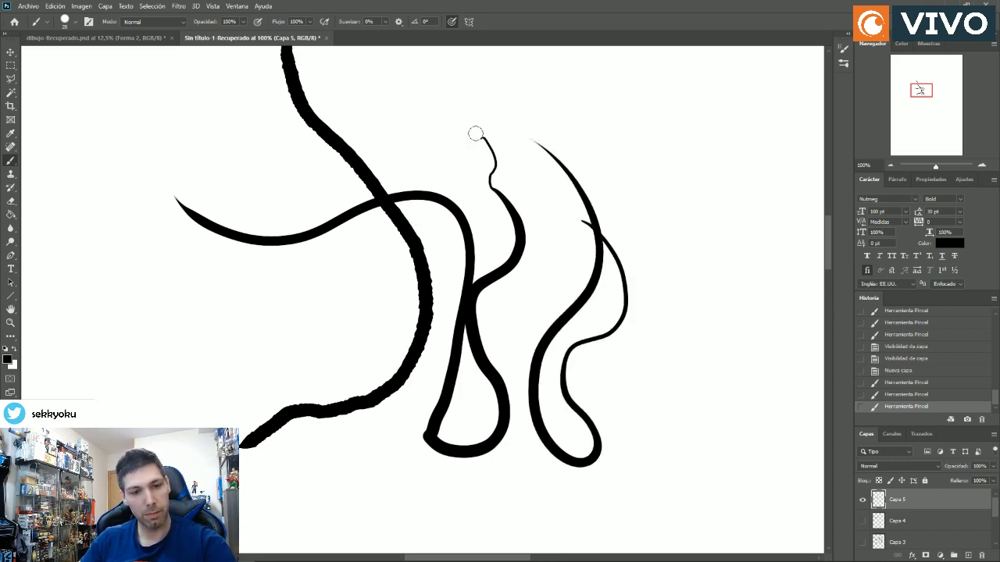
pyautogui.click(65, 22)
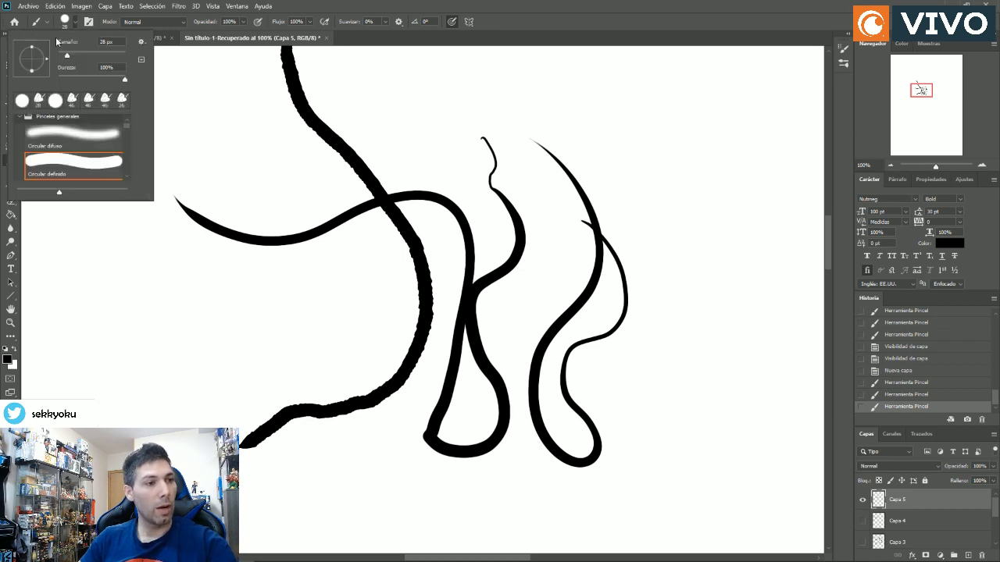
pyautogui.click(66, 133)
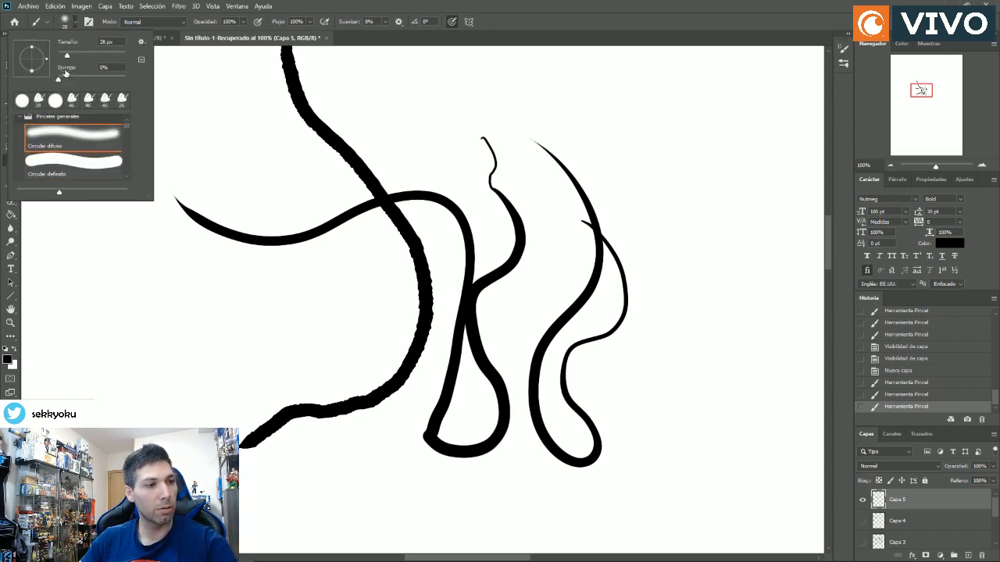
pyautogui.click(103, 67)
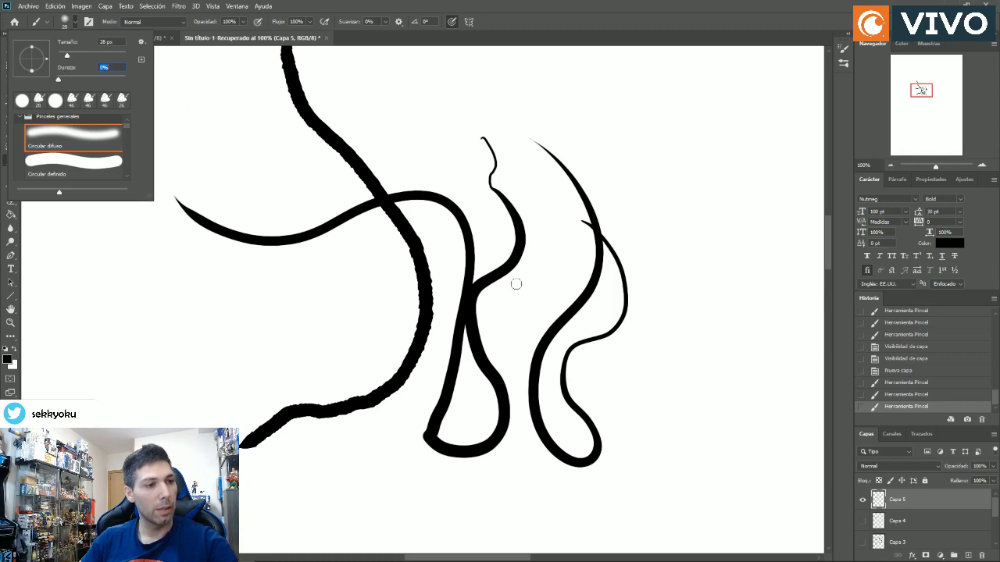
pyautogui.click(556, 96)
pyautogui.moveTo(565, 99); pyautogui.dragTo(577, 139)
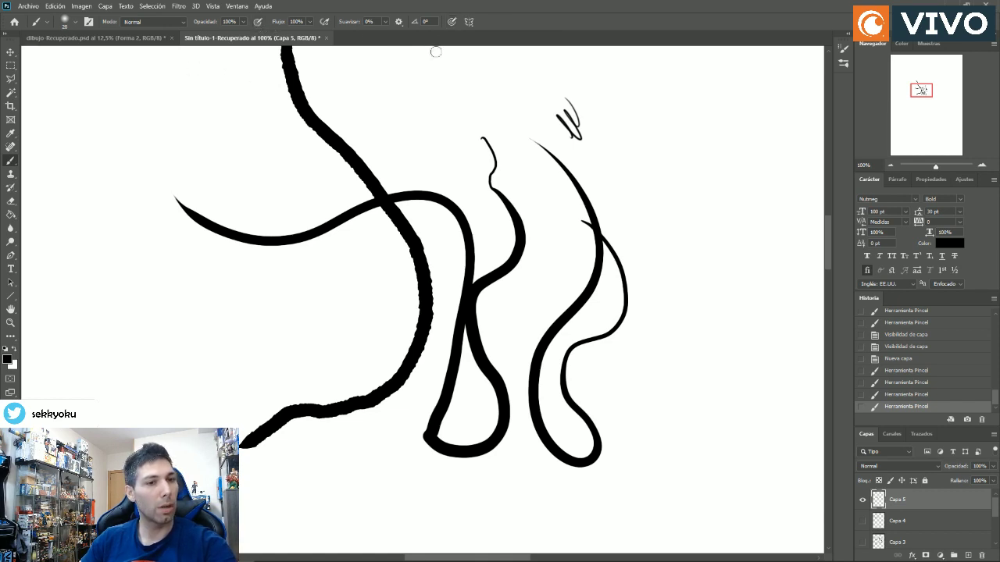
pyautogui.moveTo(447, 92); pyautogui.dragTo(430, 117)
# Enlarge the soft brush to 181 px, enable pressure-controlled opacity and shade blurry patches over and beside the test strokes.
pyautogui.click(58, 28)
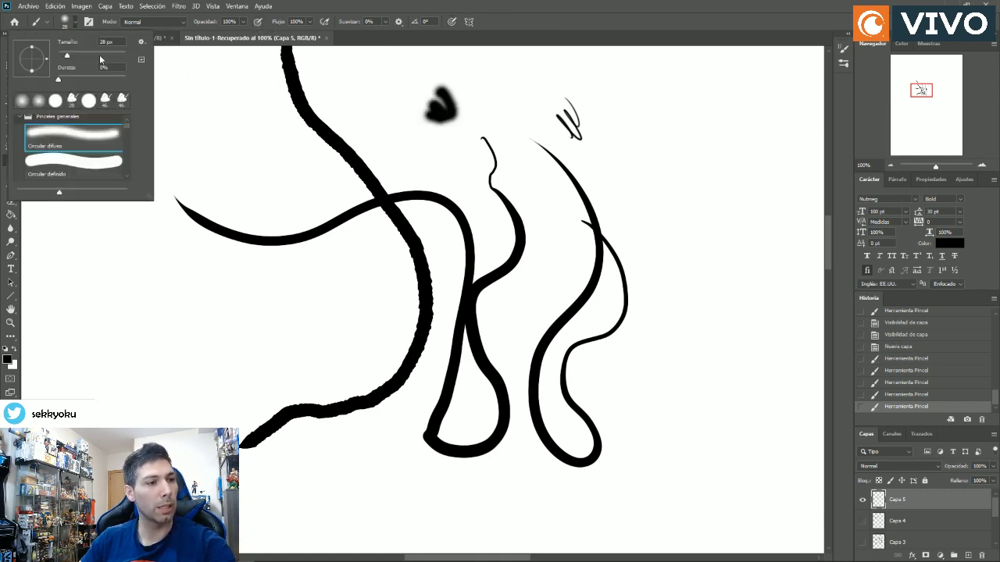
pyautogui.click(103, 56)
pyautogui.click(259, 23)
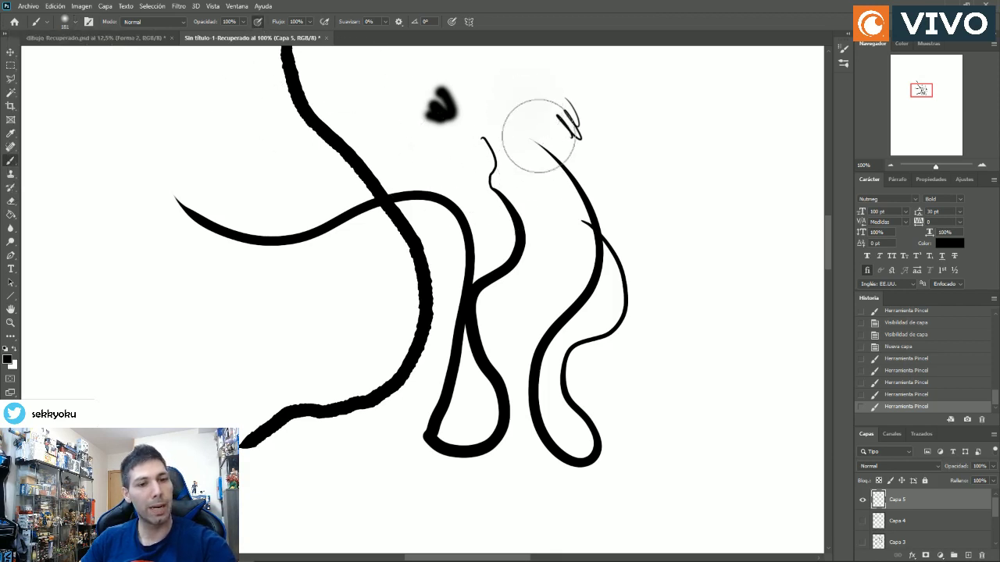
pyautogui.moveTo(529, 129)
pyautogui.mouseDown()
pyautogui.moveTo(477, 122)
pyautogui.moveTo(516, 178)
pyautogui.moveTo(452, 243)
pyautogui.mouseUp()
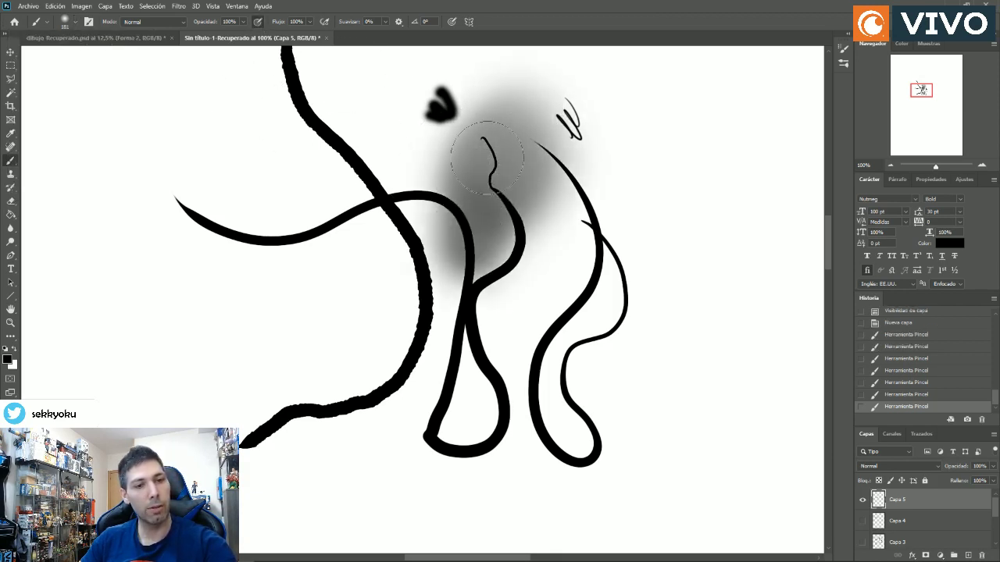
pyautogui.moveTo(504, 156)
pyautogui.mouseDown()
pyautogui.moveTo(486, 212)
pyautogui.moveTo(447, 262)
pyautogui.moveTo(484, 167)
pyautogui.moveTo(441, 248)
pyautogui.moveTo(398, 196)
pyautogui.mouseUp()
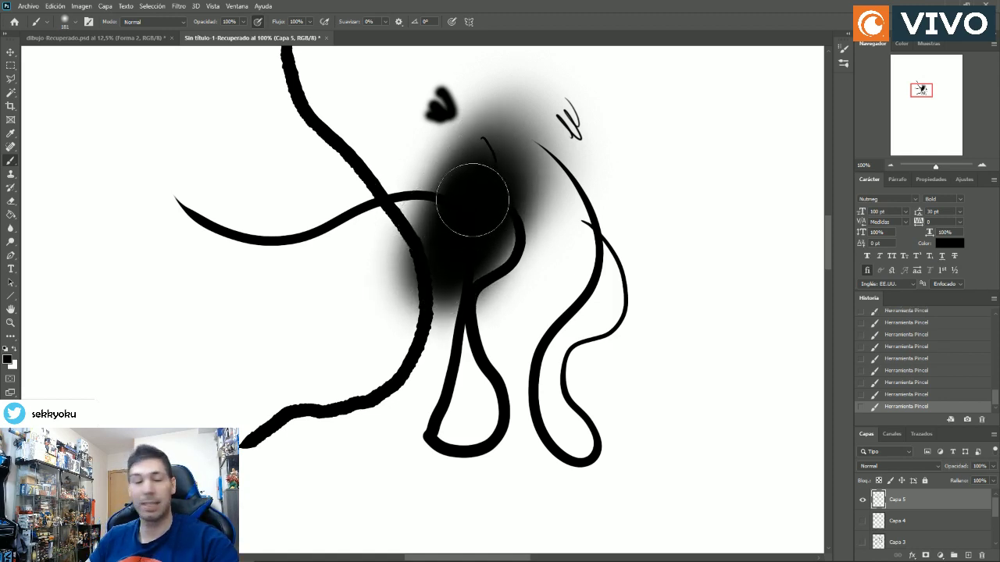
pyautogui.moveTo(480, 196)
pyautogui.mouseDown()
pyautogui.moveTo(457, 215)
pyautogui.moveTo(458, 245)
pyautogui.mouseUp()
pyautogui.moveTo(640, 242)
pyautogui.mouseDown()
pyautogui.moveTo(673, 262)
pyautogui.moveTo(682, 338)
pyautogui.moveTo(624, 437)
pyautogui.moveTo(720, 230)
pyautogui.moveTo(728, 328)
pyautogui.moveTo(589, 465)
pyautogui.mouseUp()
# Check the test strokes by toggling the visibility of layer Capa 5 and delete that layer.
pyautogui.moveTo(935, 166); pyautogui.dragTo(931, 167)
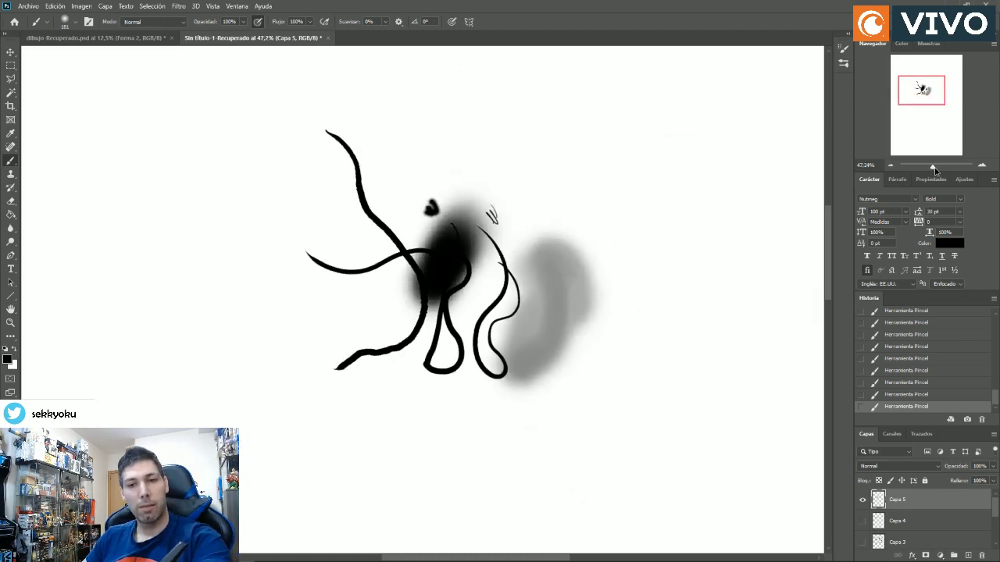
pyautogui.click(862, 500)
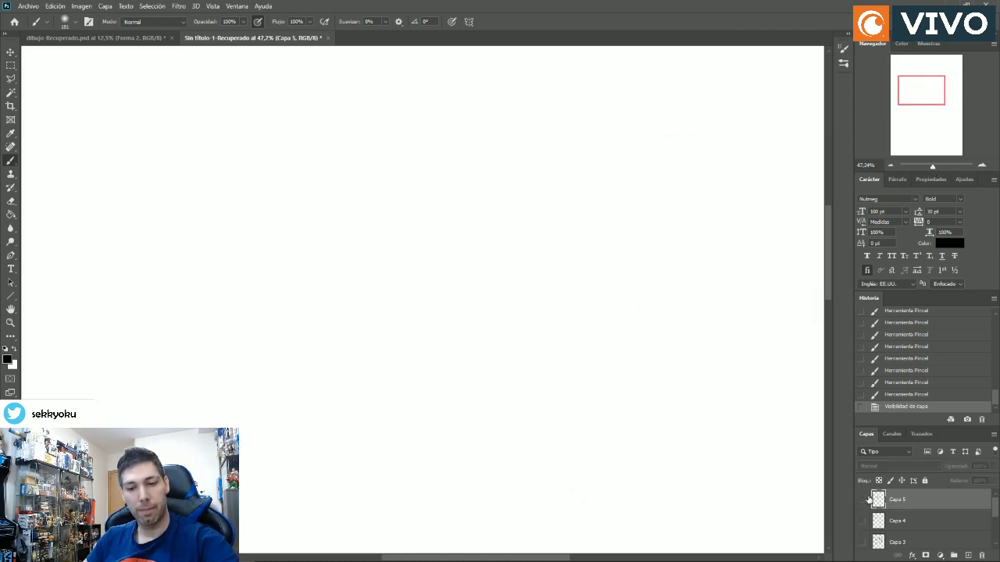
pyautogui.click(862, 499)
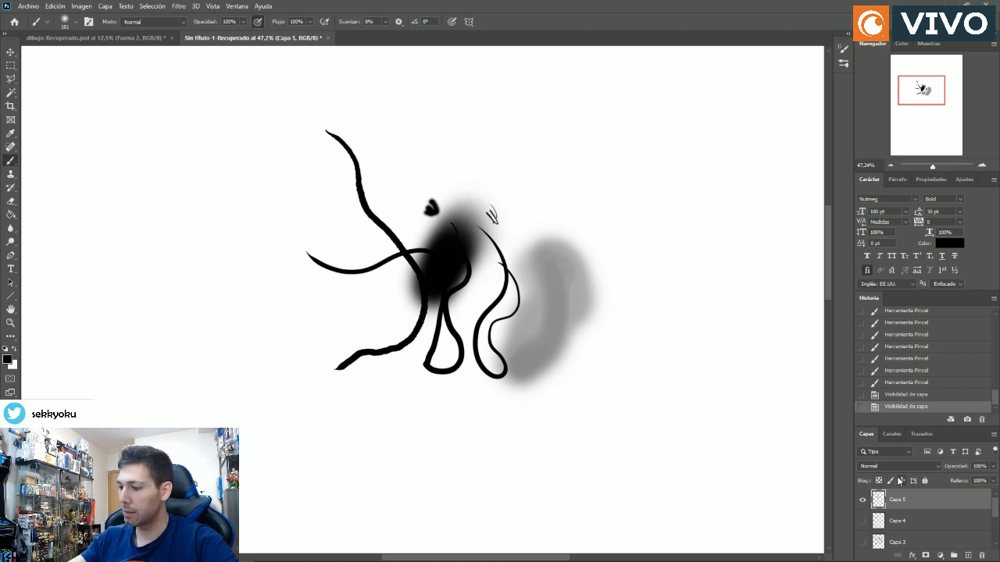
pyautogui.press('Delete')
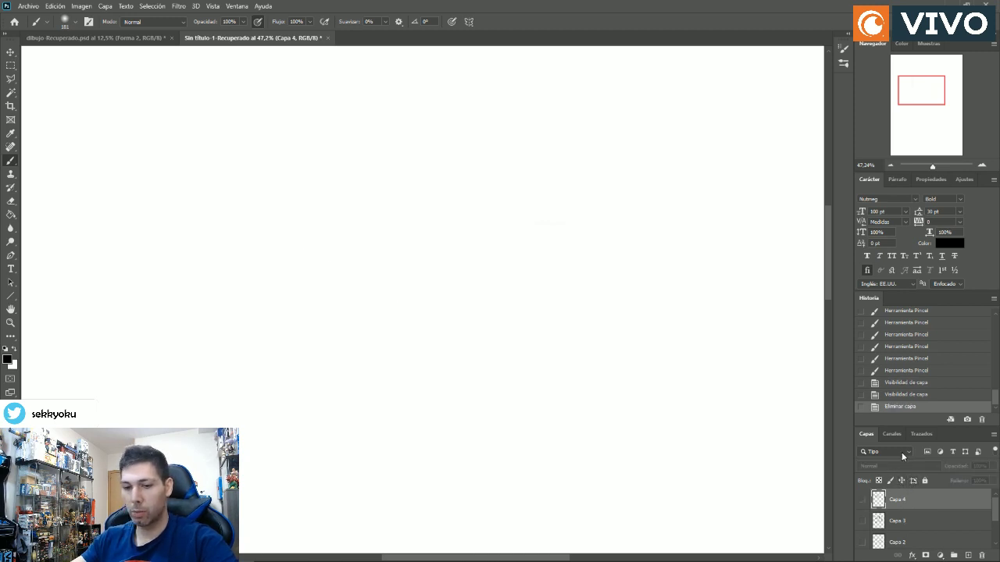
pyautogui.moveTo(933, 166); pyautogui.dragTo(929, 167)
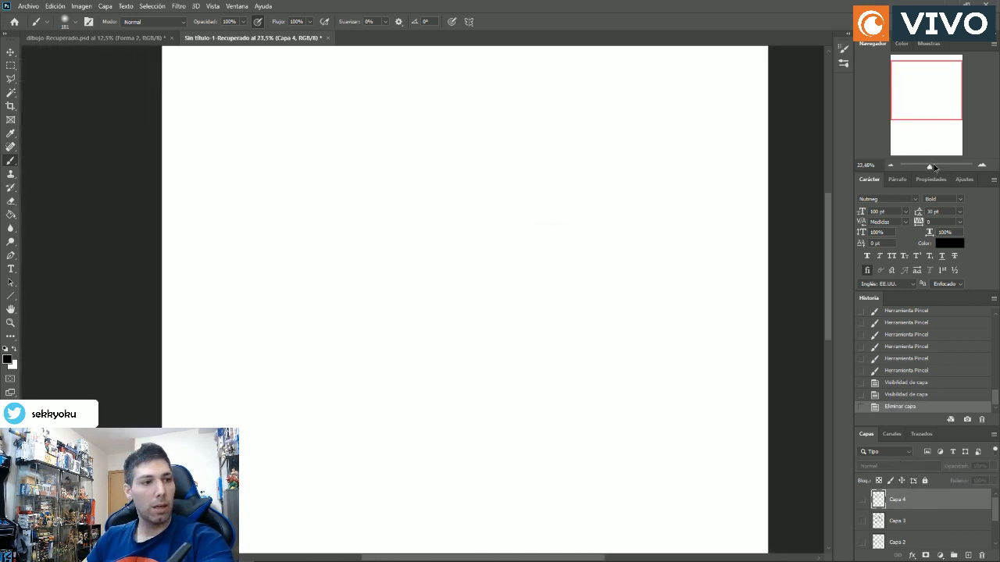
# Switch to the dibujo-Recuperado.psd proportion chart and add a new layer above Forma 2.
pyautogui.click(83, 38)
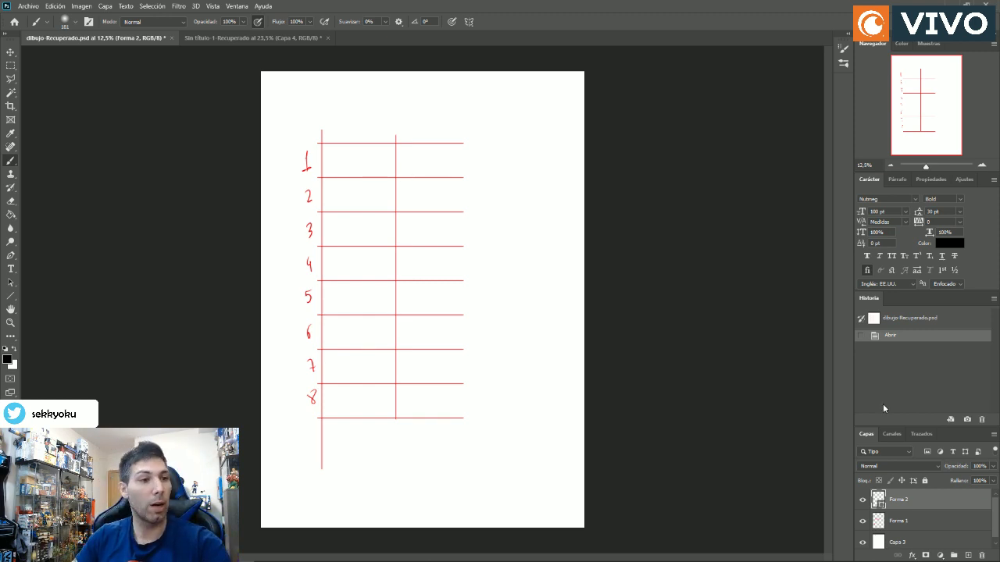
pyautogui.click(970, 555)
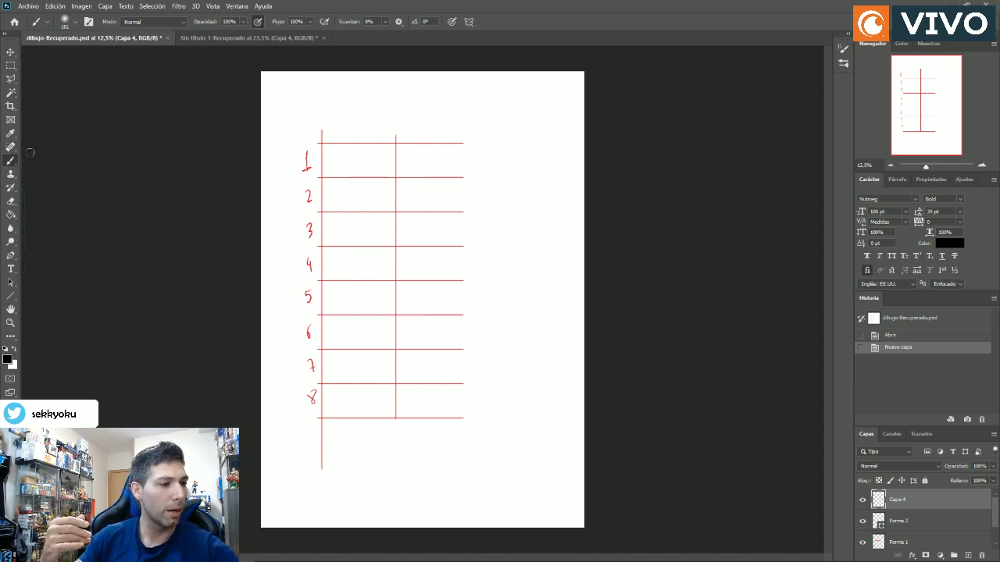
pyautogui.click(10, 323)
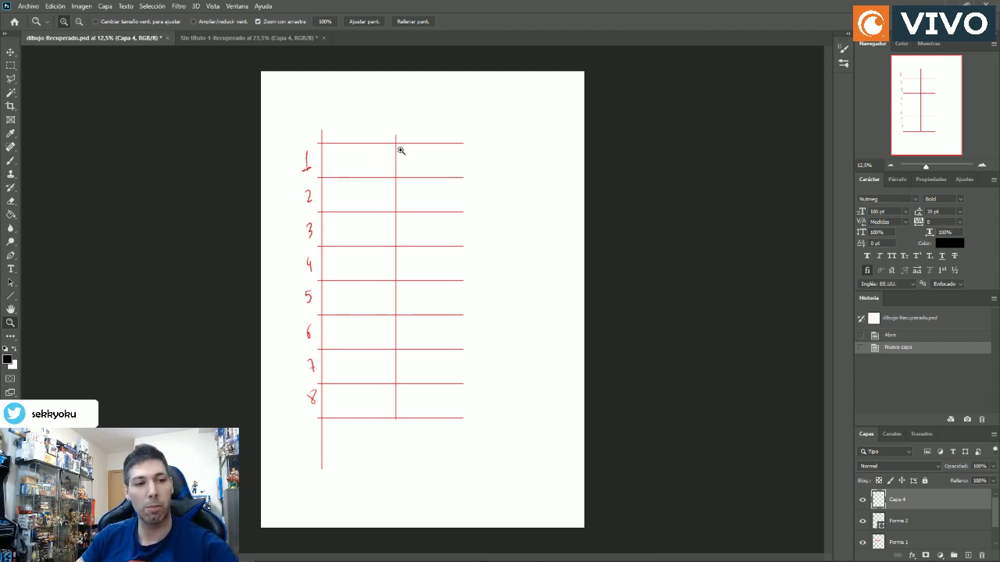
pyautogui.click(351, 152)
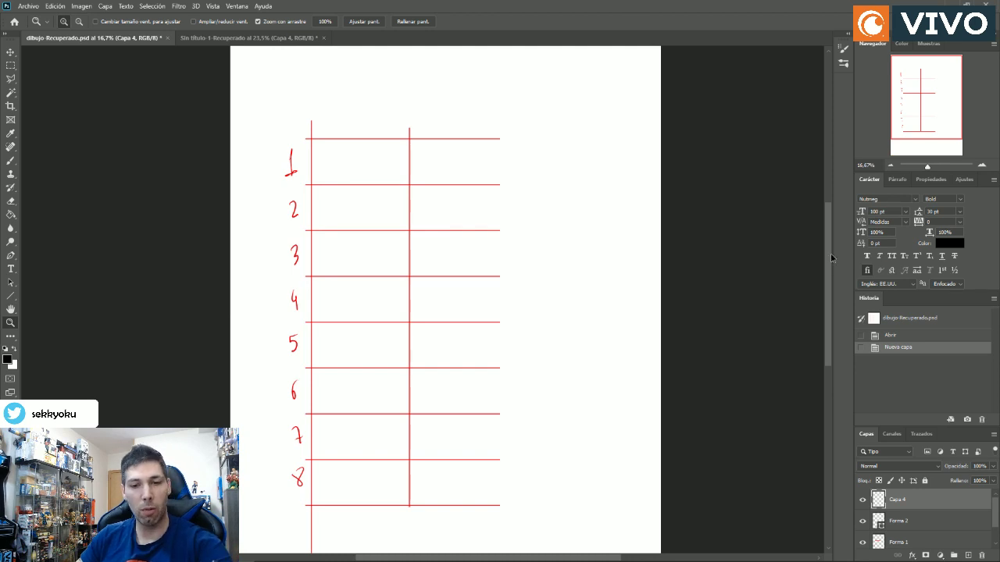
pyautogui.scroll(-2, 832, 258)
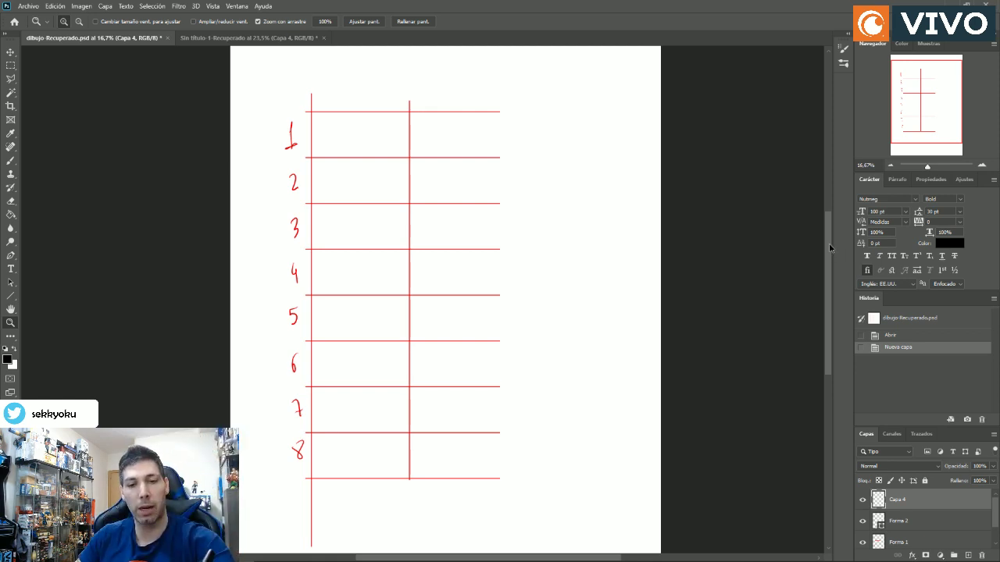
pyautogui.scroll(-2, 830, 248)
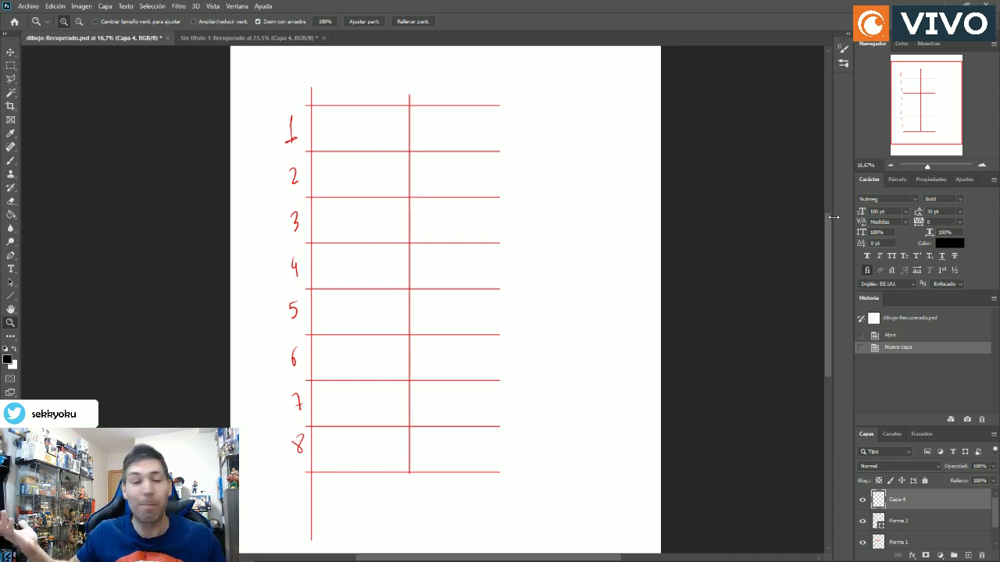
# Sketch the figure's head with a tapered jaw in row 1 on the centre line, using the recent 28 px rough brush.
pyautogui.click(10, 268)
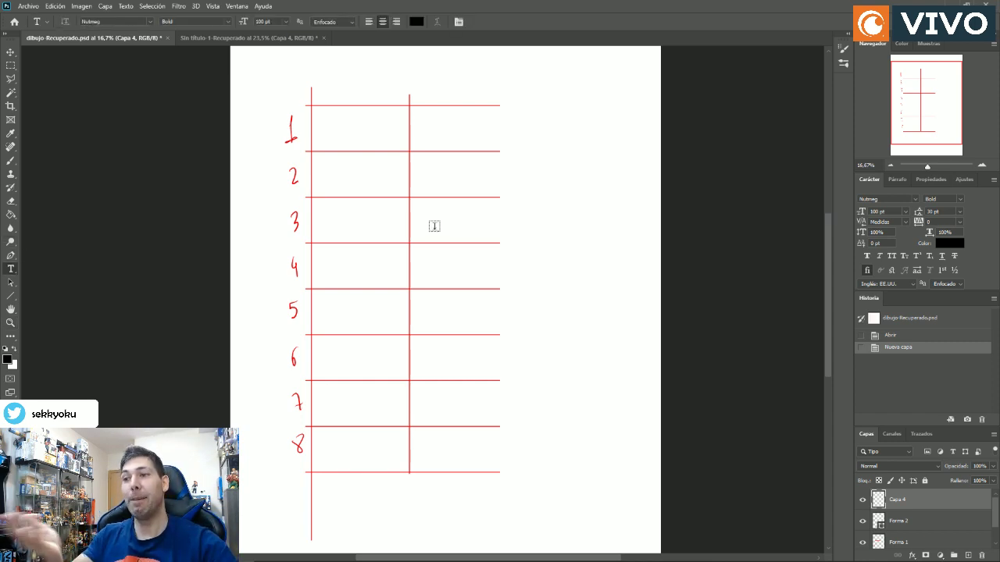
pyautogui.click(10, 160)
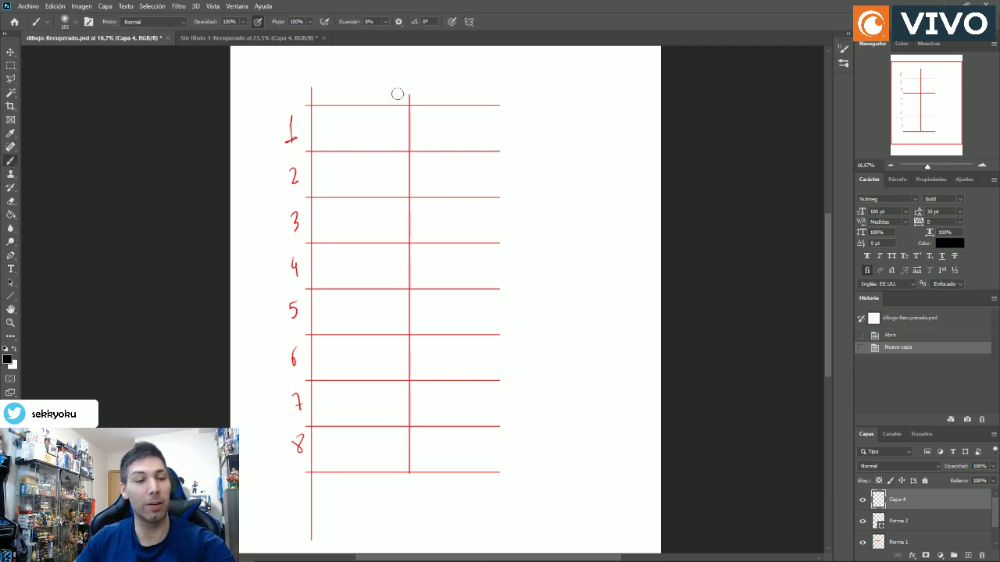
pyautogui.scroll(2, 812, 247)
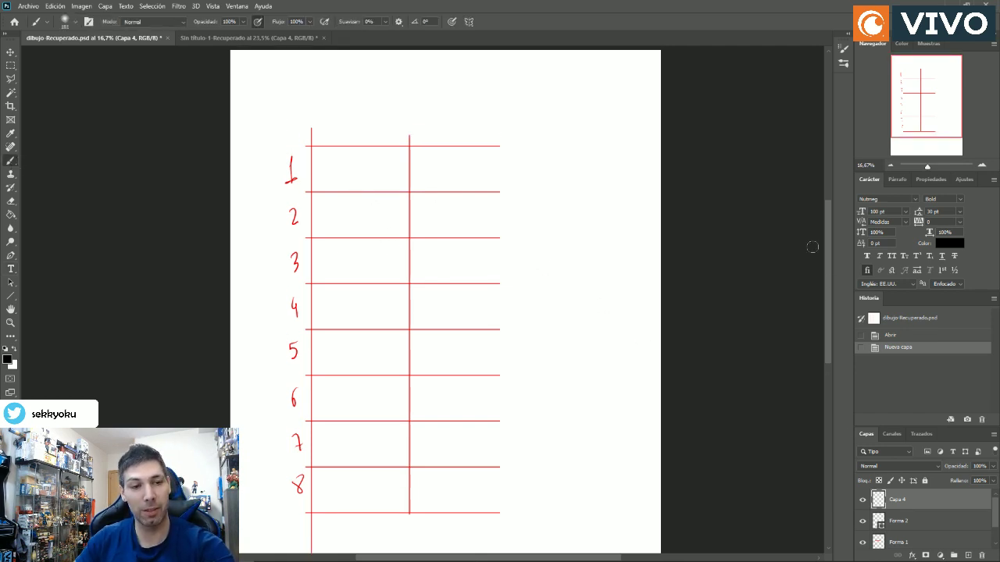
pyautogui.click(10, 323)
pyautogui.click(394, 150)
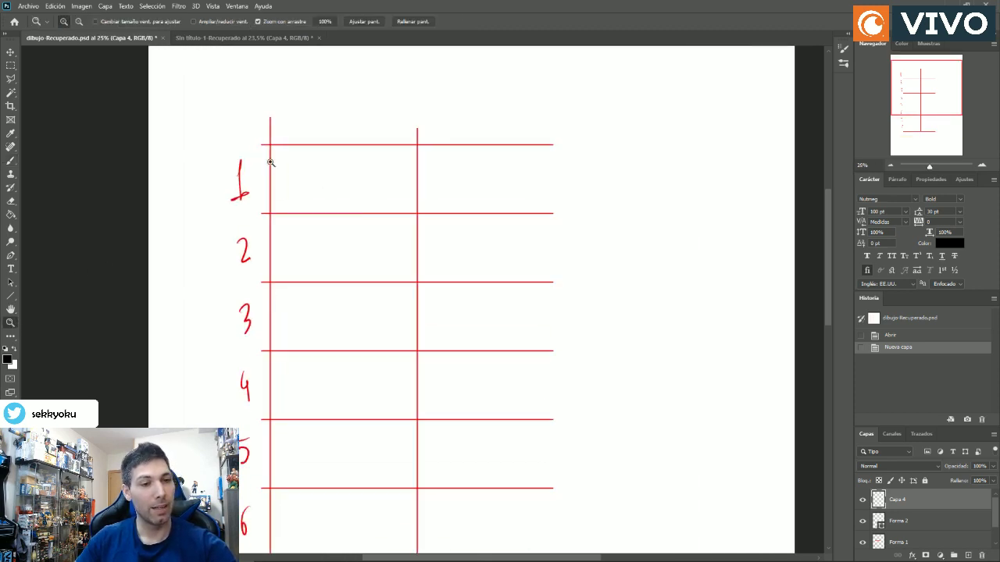
pyautogui.click(11, 160)
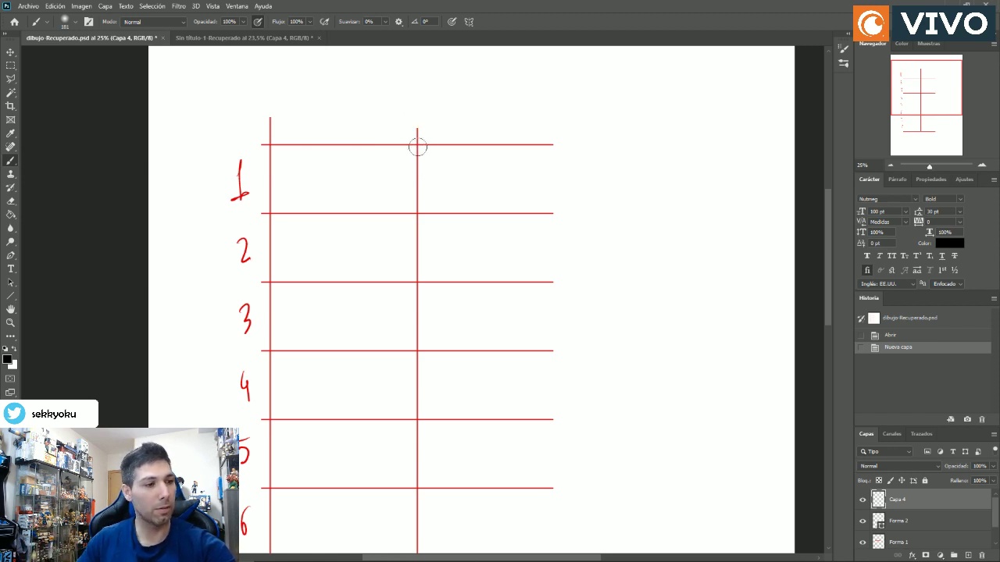
pyautogui.click(67, 23)
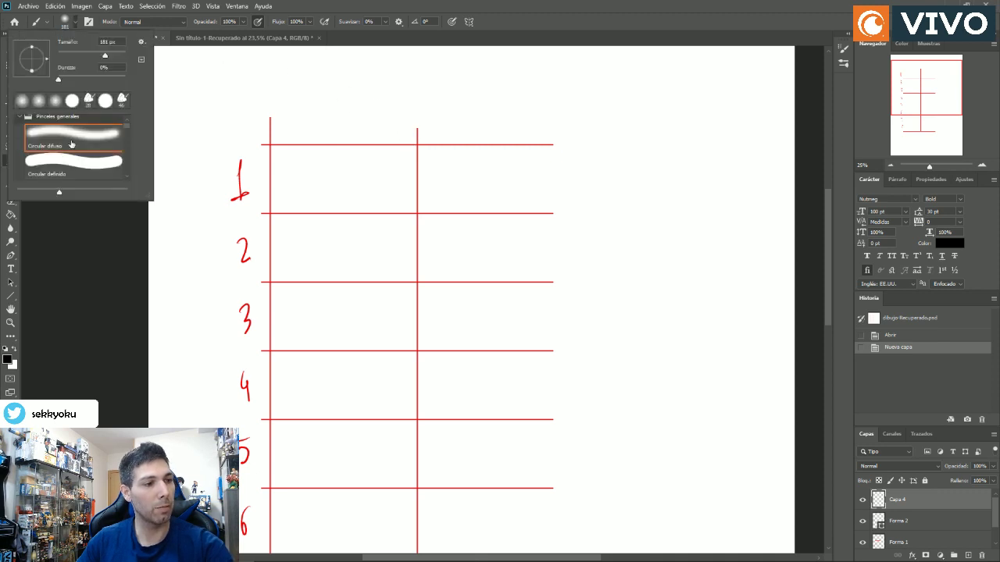
pyautogui.click(87, 100)
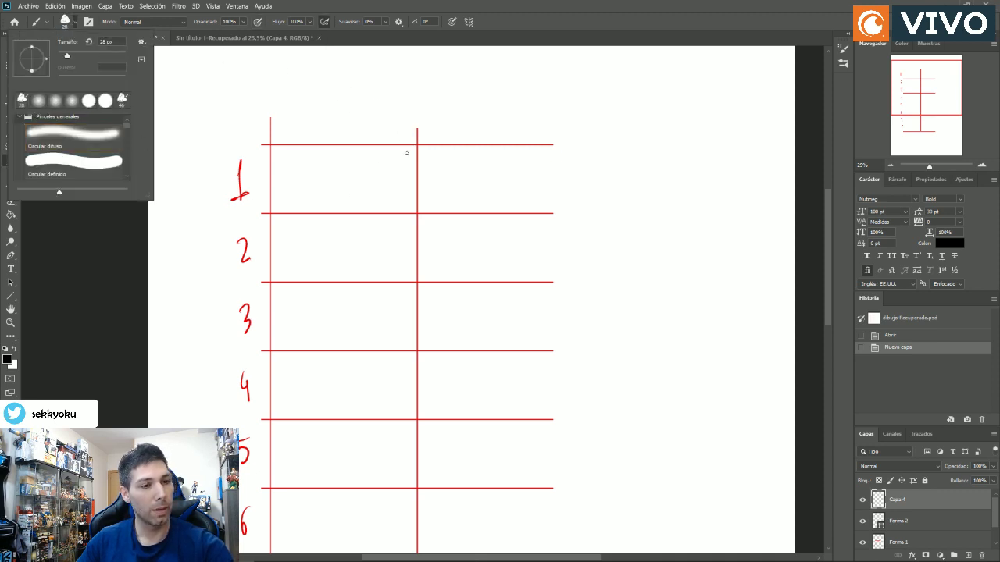
pyautogui.click(425, 148)
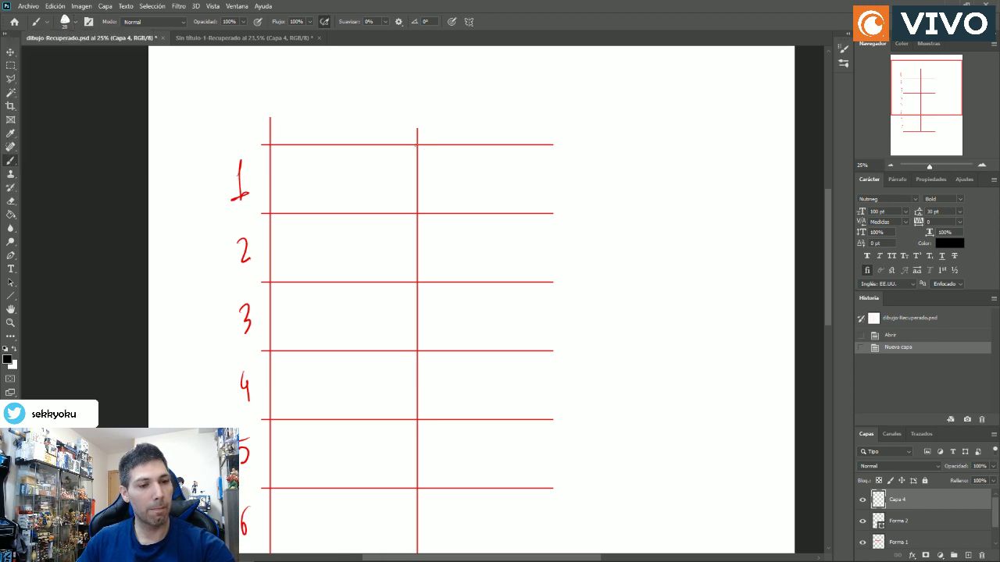
pyautogui.moveTo(422, 143)
pyautogui.mouseDown()
pyautogui.moveTo(440, 188)
pyautogui.moveTo(432, 148)
pyautogui.moveTo(421, 196)
pyautogui.moveTo(394, 154)
pyautogui.moveTo(423, 204)
pyautogui.moveTo(418, 188)
pyautogui.moveTo(439, 174)
pyautogui.moveTo(439, 197)
pyautogui.moveTo(409, 215)
pyautogui.mouseUp()
pyautogui.click(439, 173)
pyautogui.moveTo(391, 169); pyautogui.dragTo(396, 200)
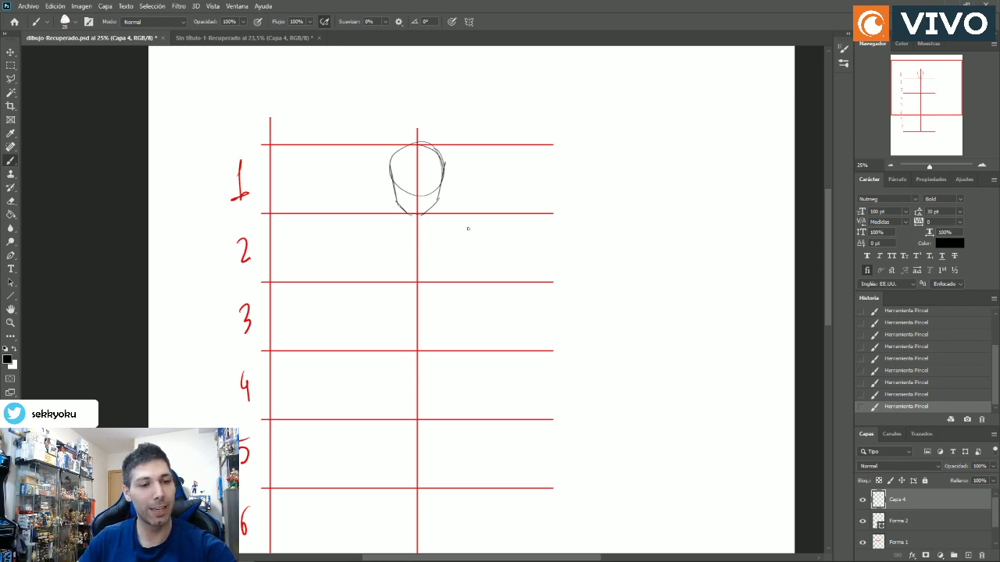
# Sketch the shoulder line, the neck and spine down to the end of row 3, and the chest curves between rows 2 and 3.
pyautogui.moveTo(462, 224); pyautogui.dragTo(419, 231)
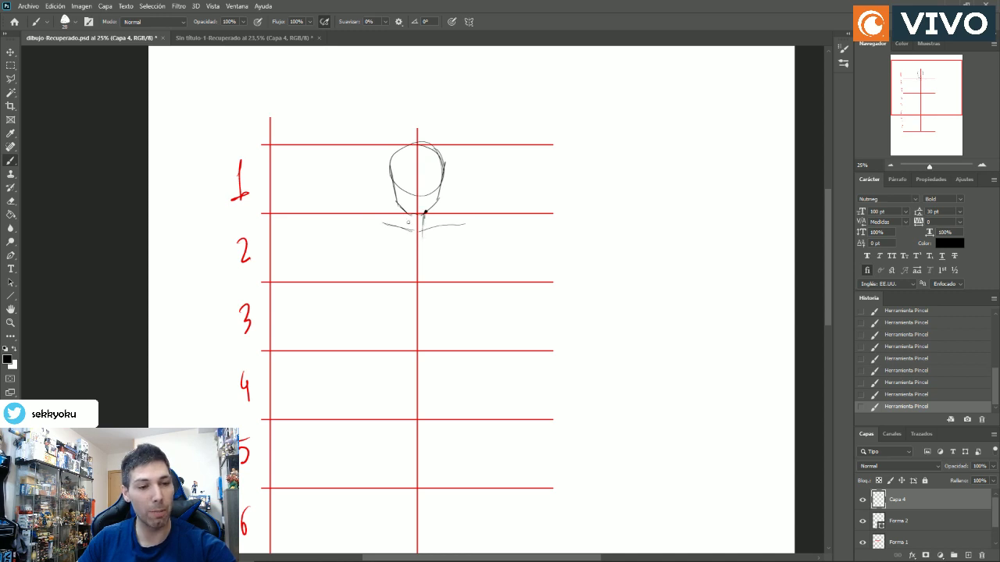
pyautogui.moveTo(423, 220)
pyautogui.mouseDown()
pyautogui.moveTo(425, 329)
pyautogui.moveTo(415, 302)
pyautogui.moveTo(422, 356)
pyautogui.mouseUp()
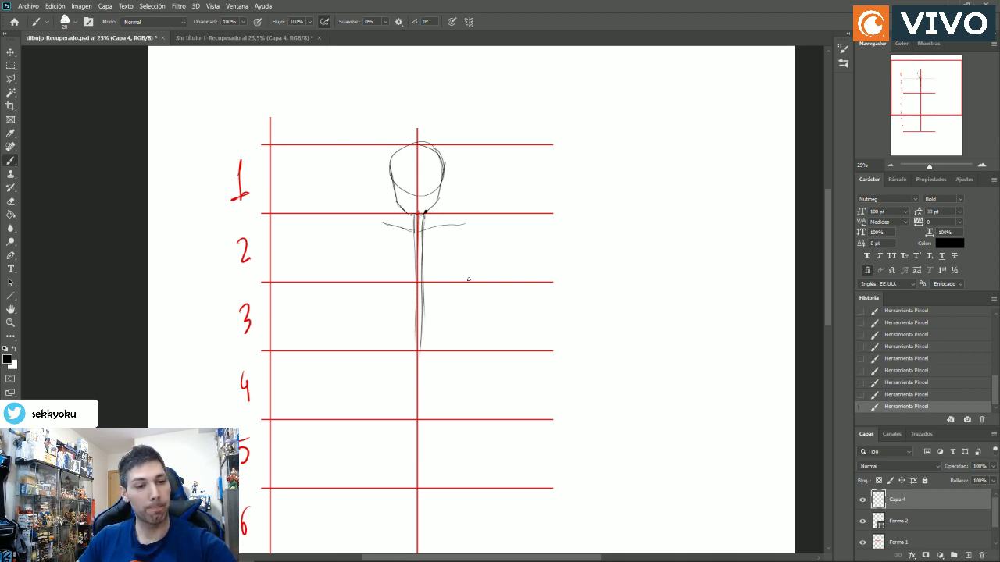
pyautogui.moveTo(419, 278)
pyautogui.mouseDown()
pyautogui.moveTo(473, 284)
pyautogui.moveTo(429, 282)
pyautogui.moveTo(449, 281)
pyautogui.moveTo(442, 271)
pyautogui.mouseUp()
# Erase stray sketch marks around the chest curves at the boundary of rows 2 and 3.
pyautogui.press('e')
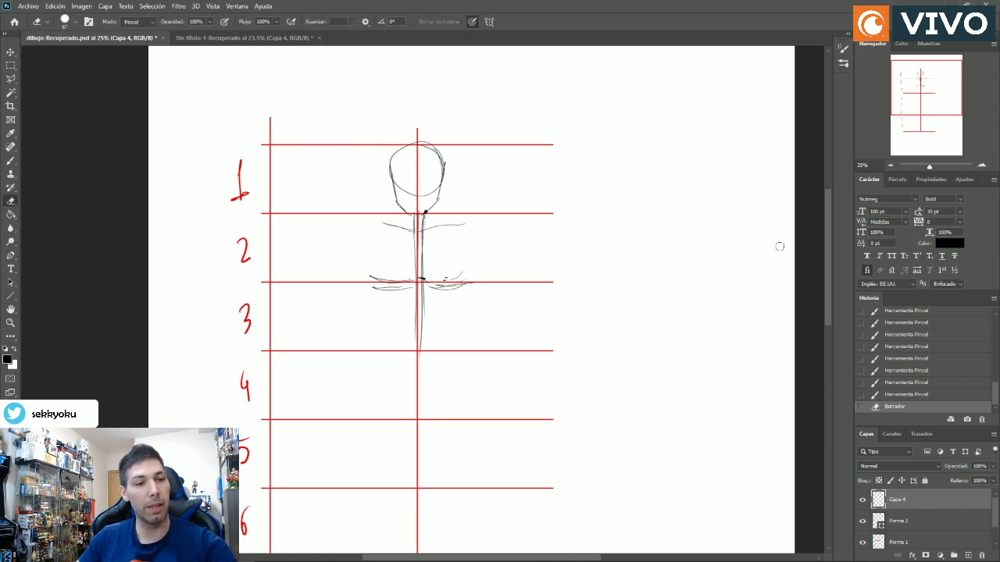
pyautogui.scroll(-3, 833, 269)
pyautogui.scroll(-4, 833, 270)
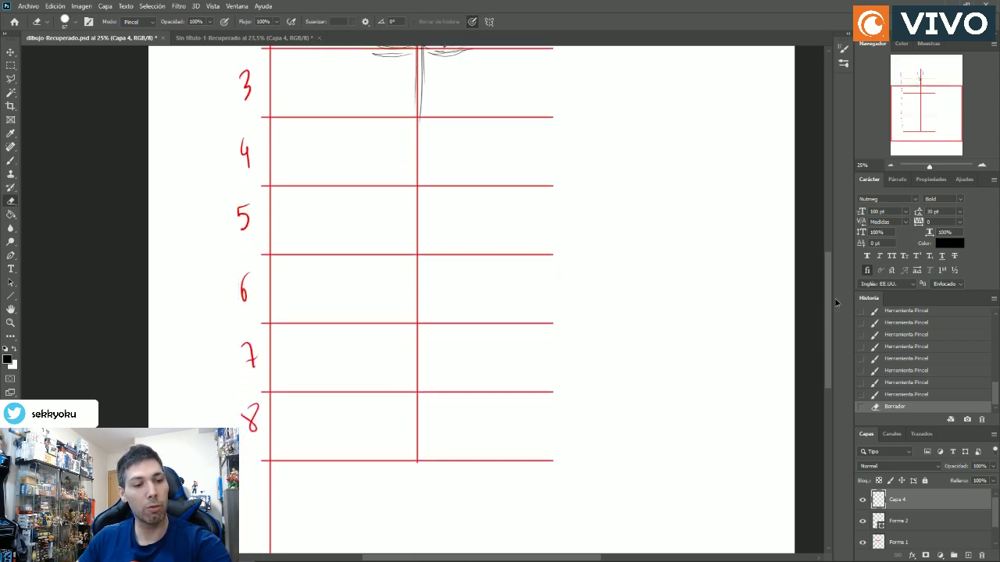
pyautogui.scroll(7, 833, 255)
pyautogui.moveTo(833, 240); pyautogui.dragTo(833, 238)
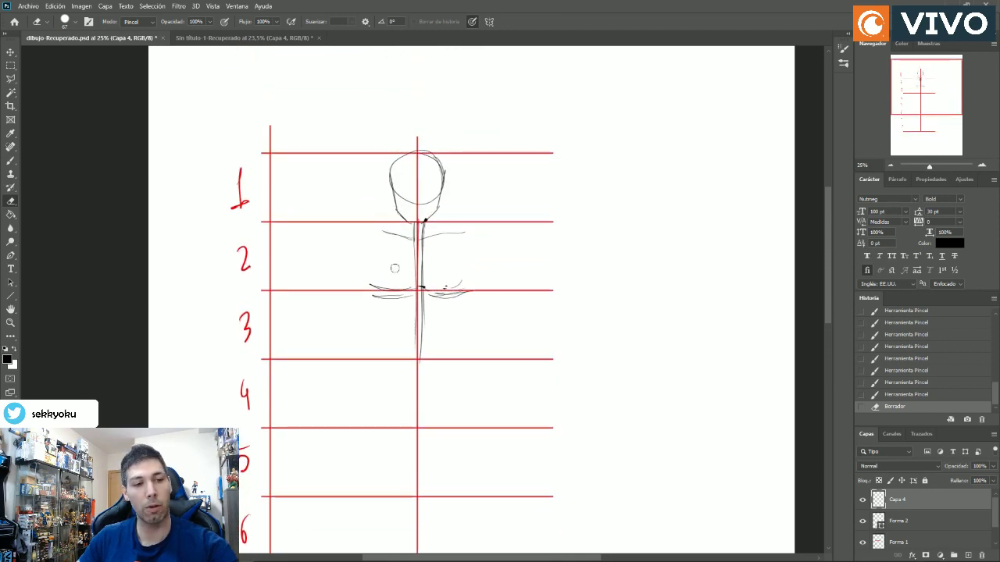
pyautogui.moveTo(385, 292); pyautogui.dragTo(435, 278)
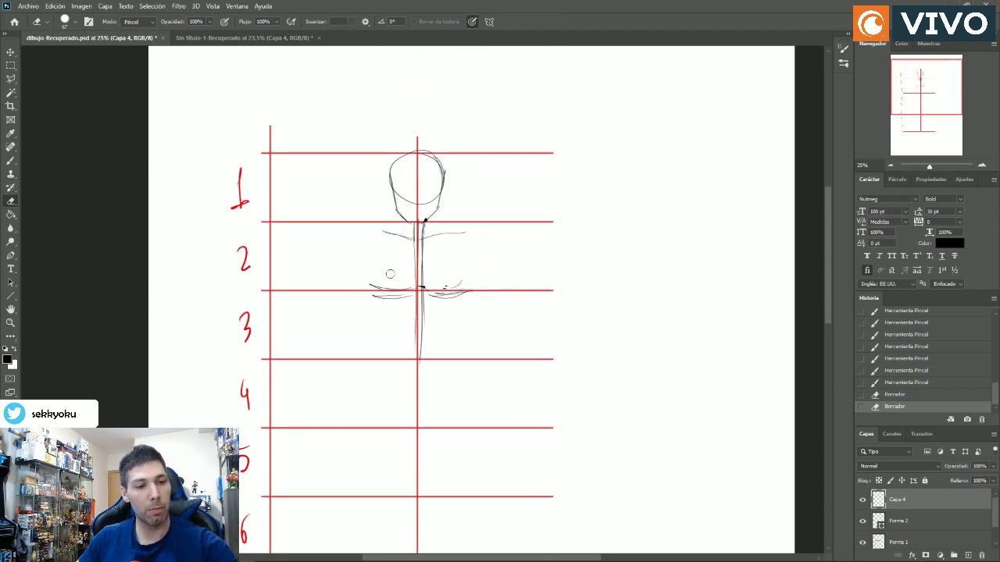
# Mark the nipples with the brush as two small dark dots on the chest curves, one on each side of the spine.
pyautogui.press('b')
pyautogui.click(392, 288)
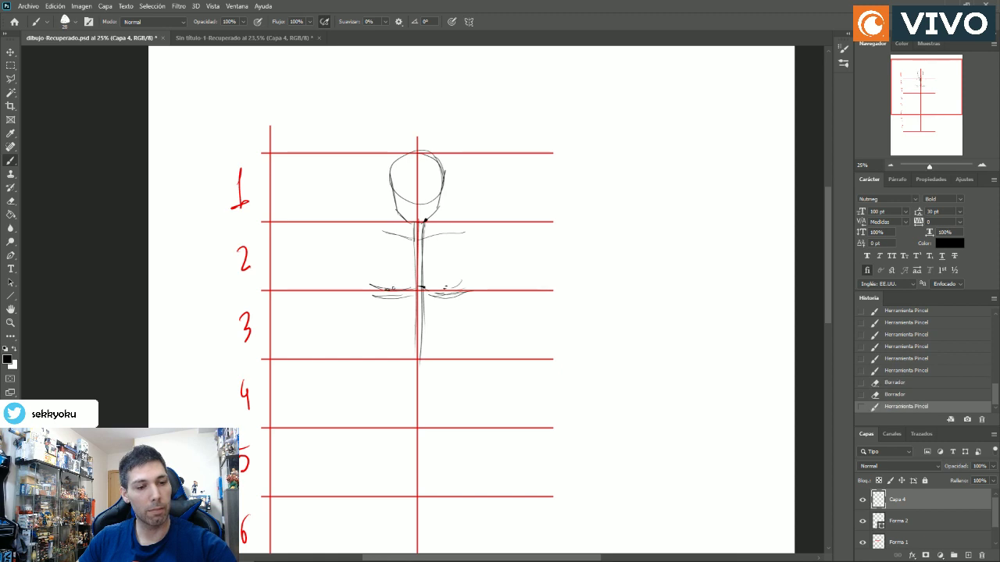
pyautogui.click(386, 289)
pyautogui.click(448, 287)
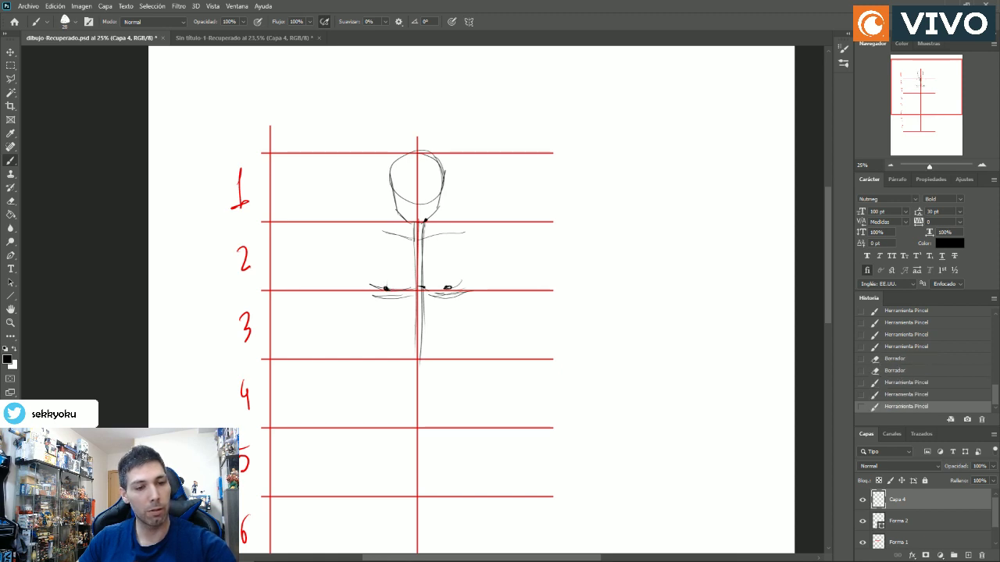
pyautogui.click(447, 287)
pyautogui.click(447, 287)
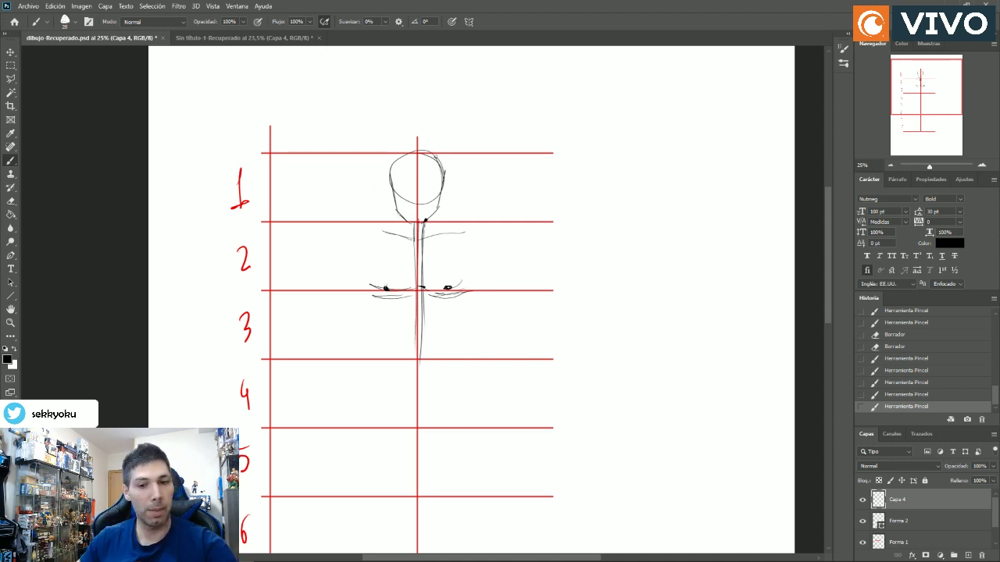
pyautogui.scroll(-5, 833, 312)
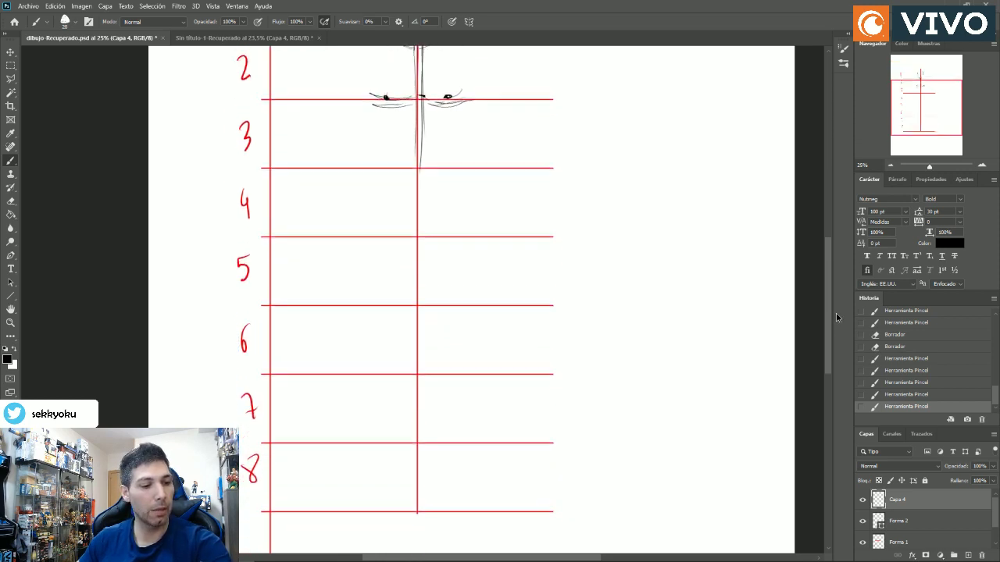
pyautogui.moveTo(835, 313); pyautogui.dragTo(823, 210)
pyautogui.scroll(-1, 830, 235)
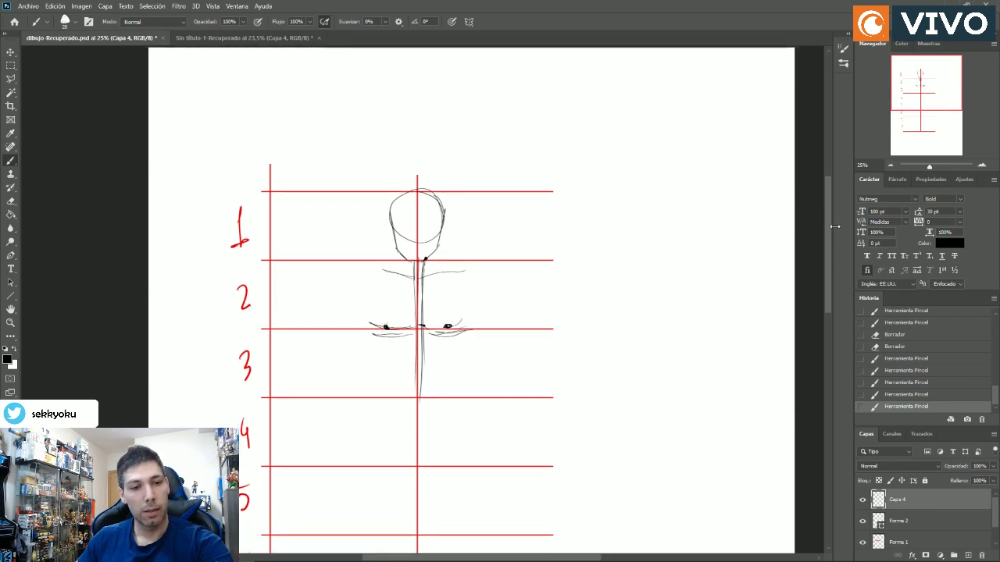